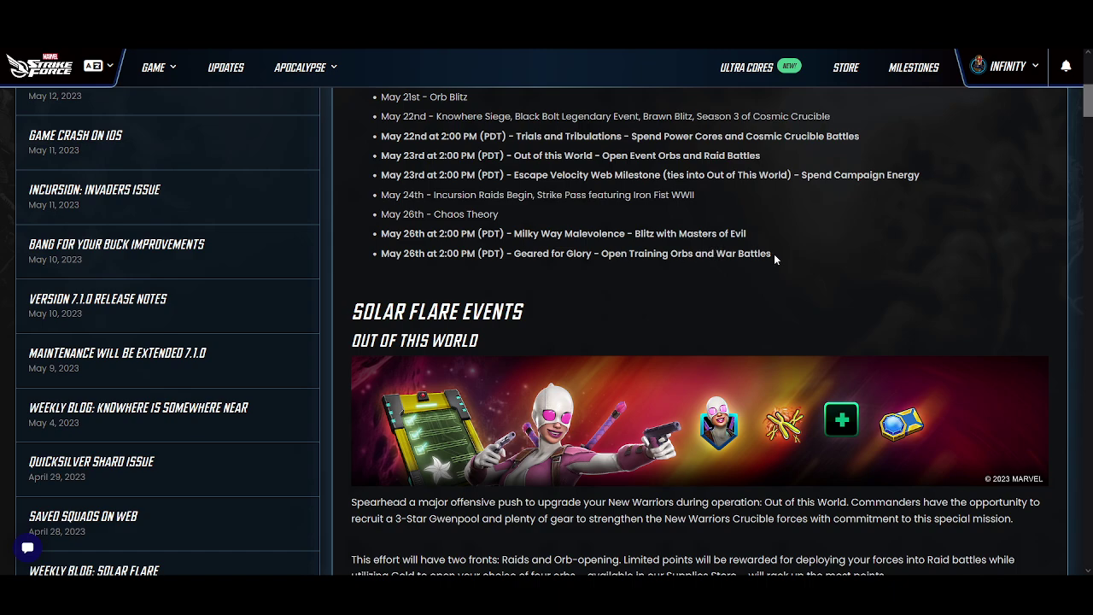
- Read the Out of This World event announcement and go through its reward table from milestone 1 to 40
scroll(785, 251, down, 1)
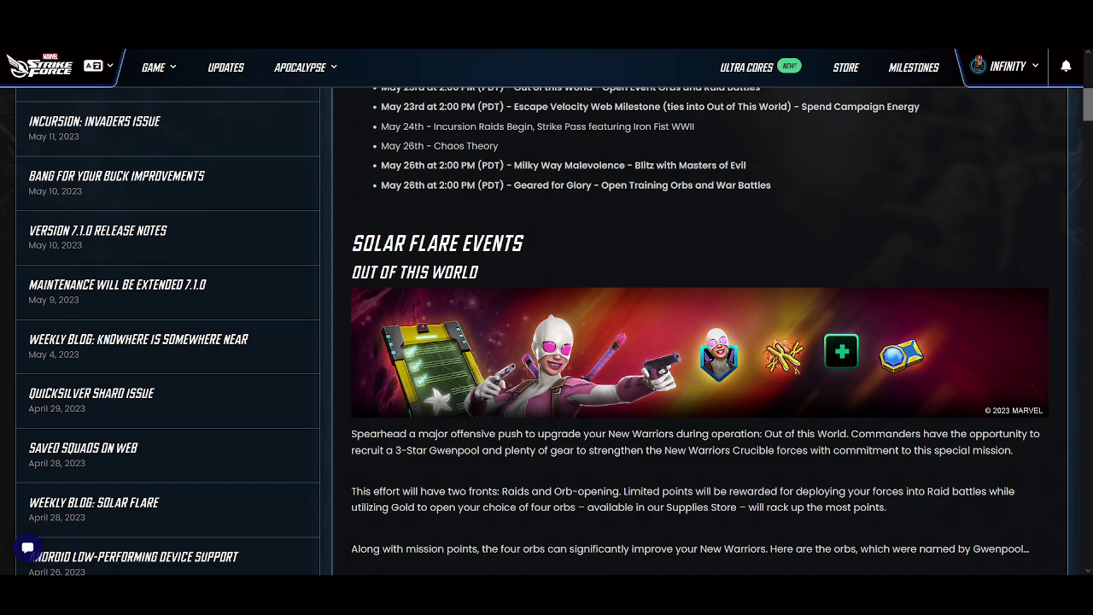
scroll(547, 325, up, 1)
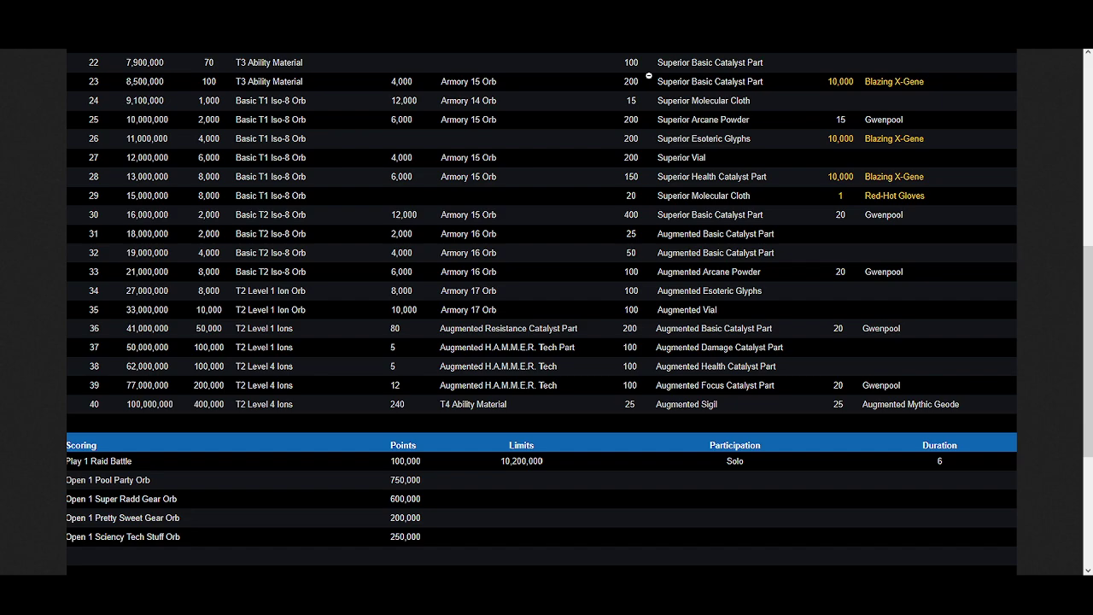
scroll(506, 342, up, 5)
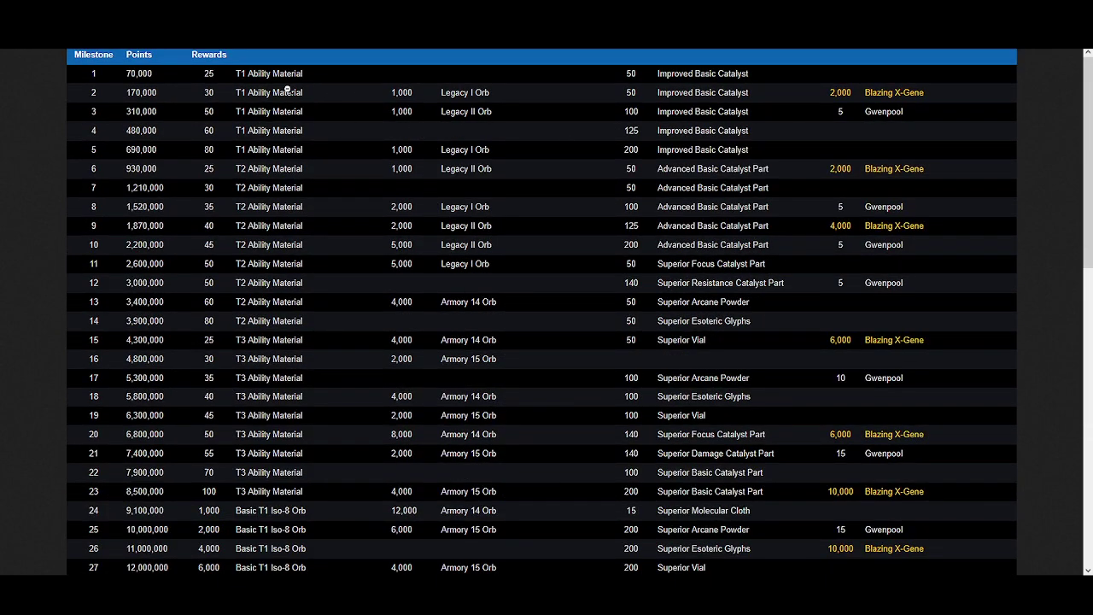
scroll(324, 169, down, 4)
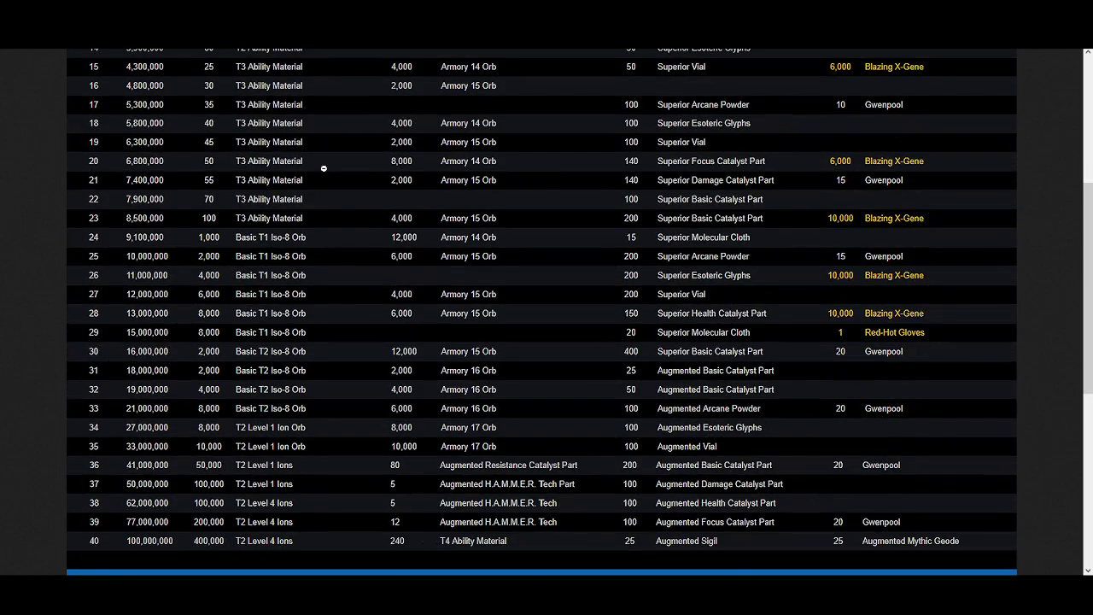
scroll(323, 168, down, 4)
scroll(556, 329, up, 1)
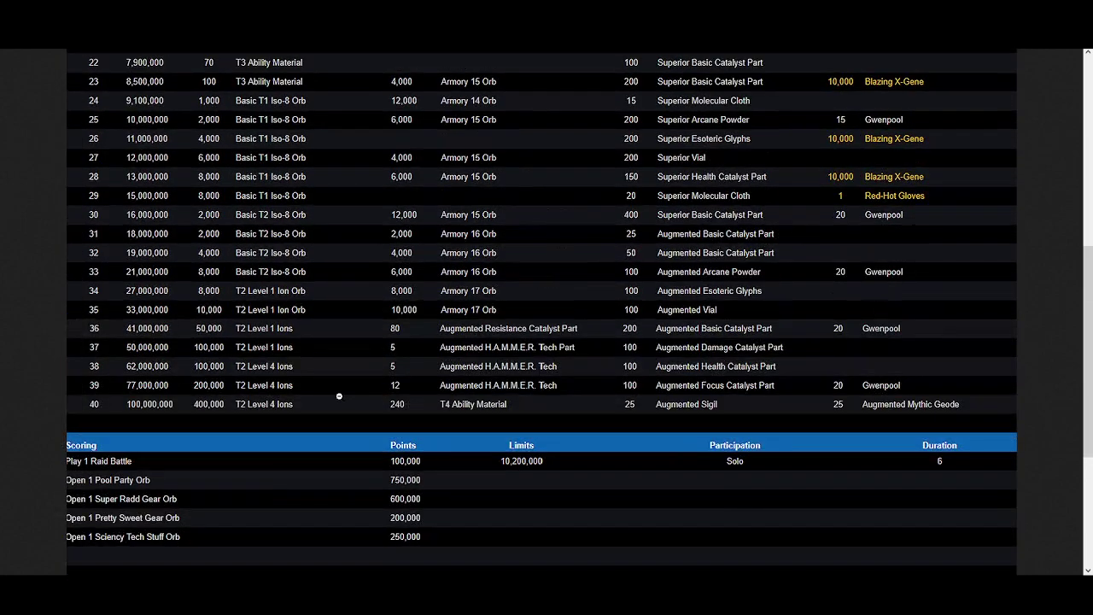
scroll(339, 396, down, 1)
scroll(231, 281, up, 2)
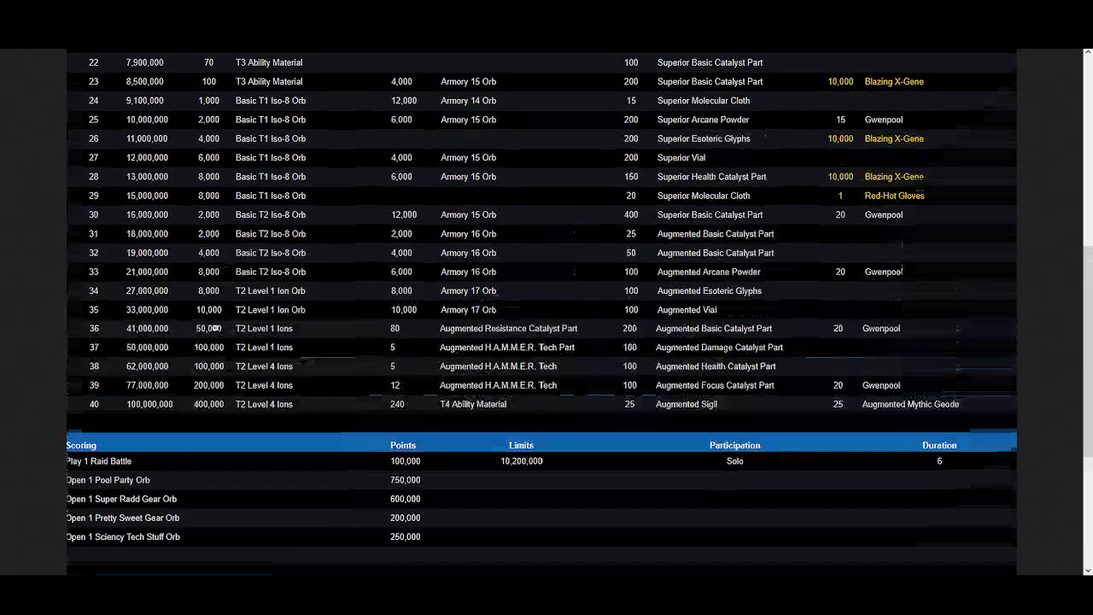
scroll(360, 409, up, 2)
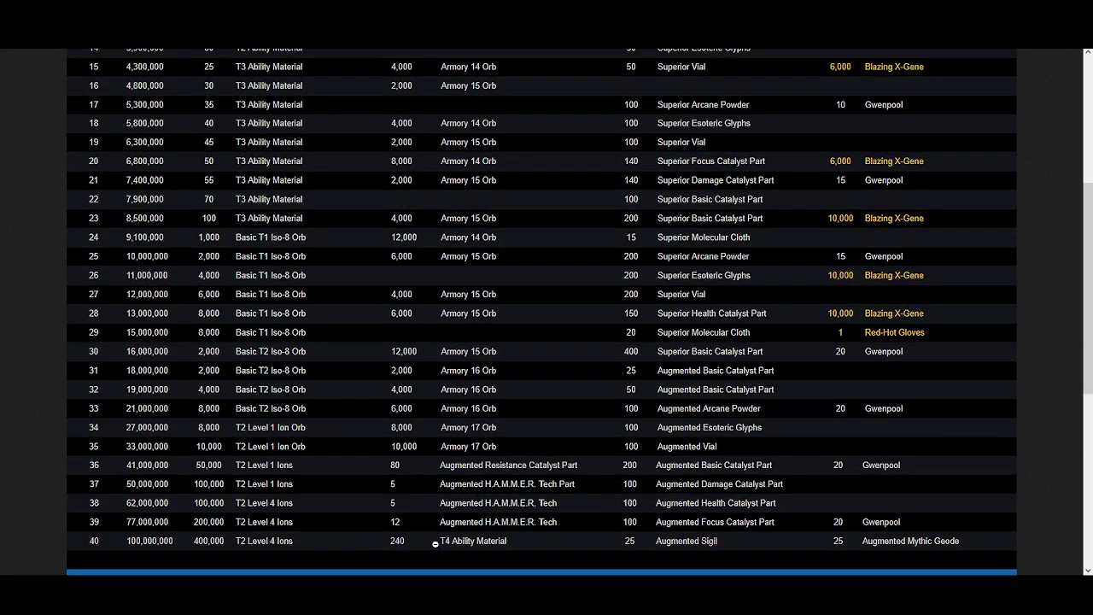
scroll(517, 520, down, 2)
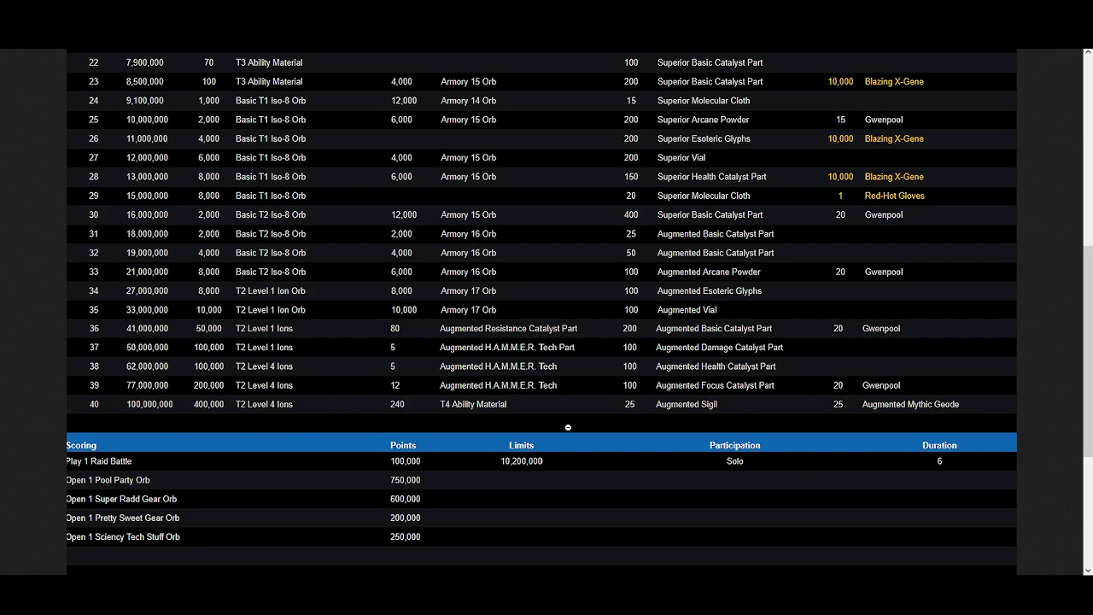
- Examine the Gwenpool and Blazing X-Gene rewards across the Out of This World milestones
scroll(475, 460, up, 2)
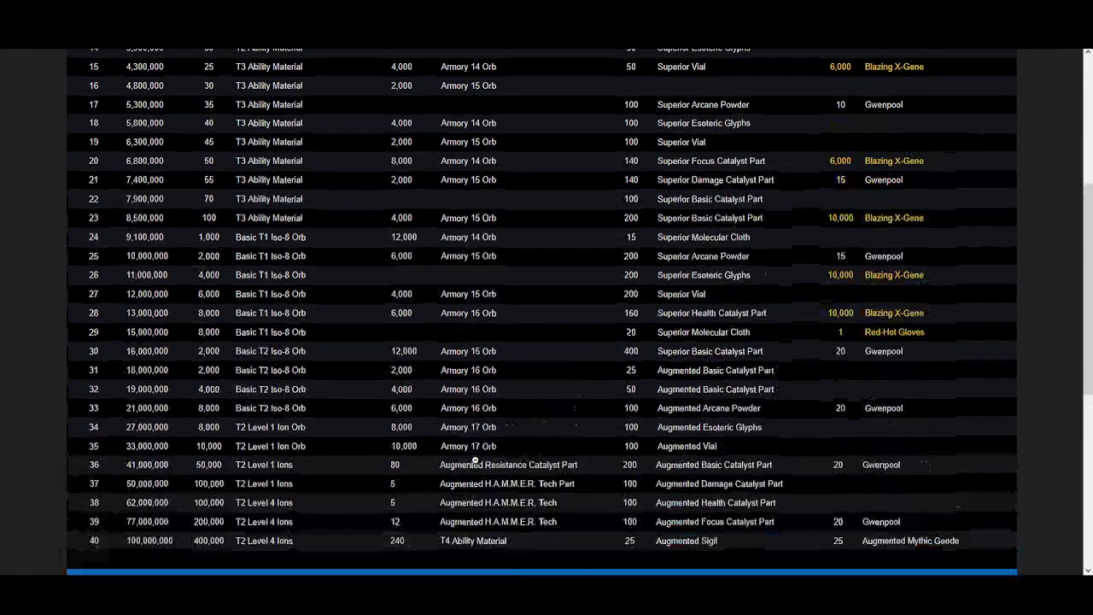
scroll(495, 397, up, 4)
scroll(527, 342, down, 4)
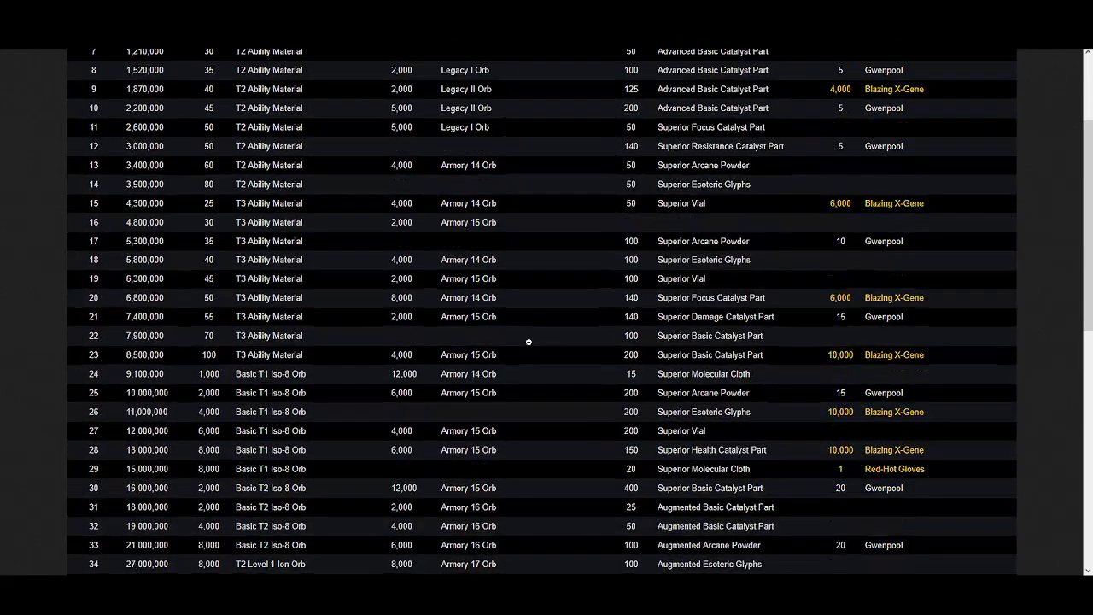
scroll(888, 359, down, 2)
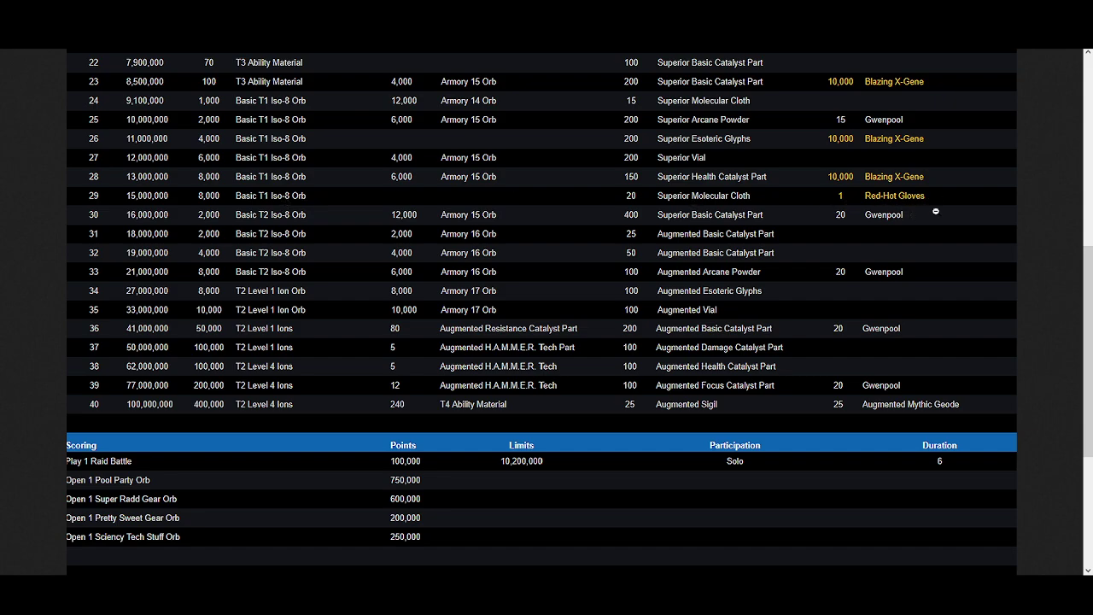
scroll(936, 222, up, 2)
scroll(911, 256, up, 1)
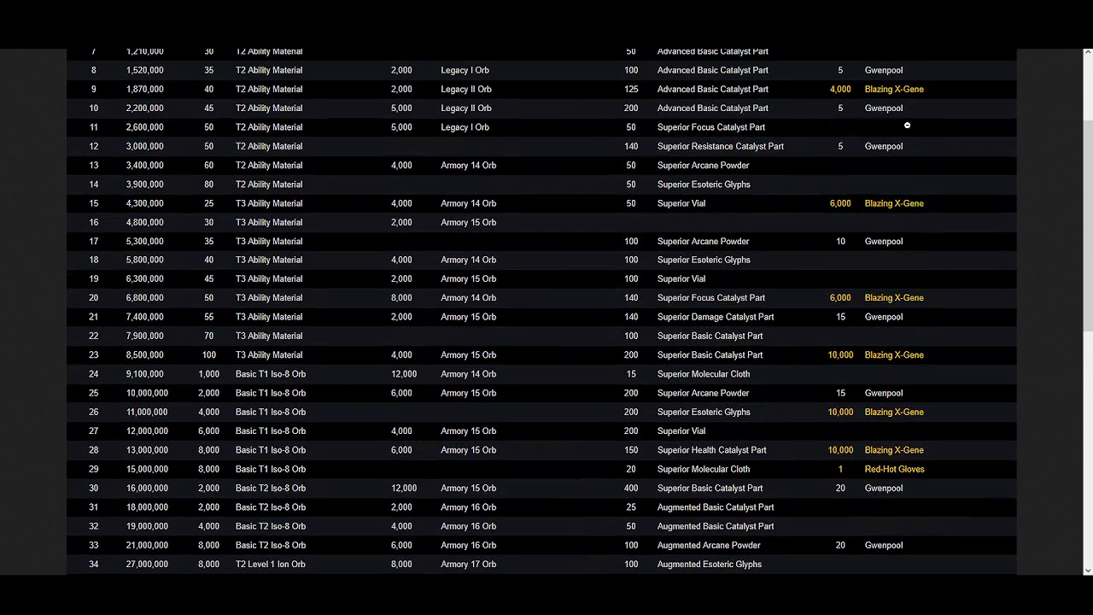
scroll(907, 322, down, 3)
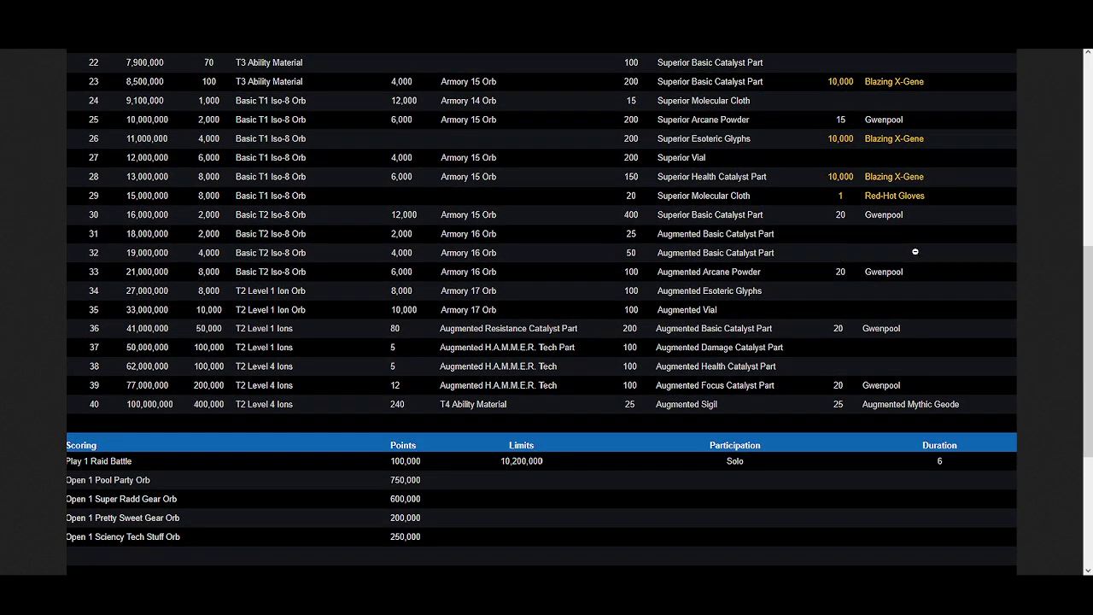
scroll(915, 252, up, 5)
scroll(969, 298, down, 5)
- Review the Out of This World raid and orb scoring together with the rank rewards table
scroll(436, 281, down, 3)
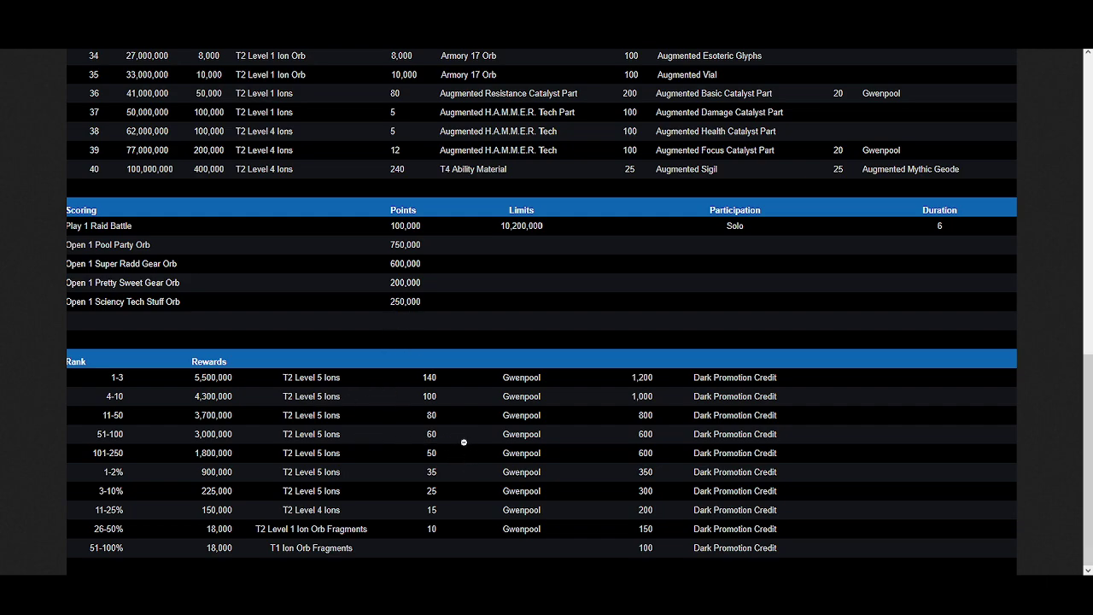
scroll(499, 436, up, 3)
scroll(362, 271, down, 2)
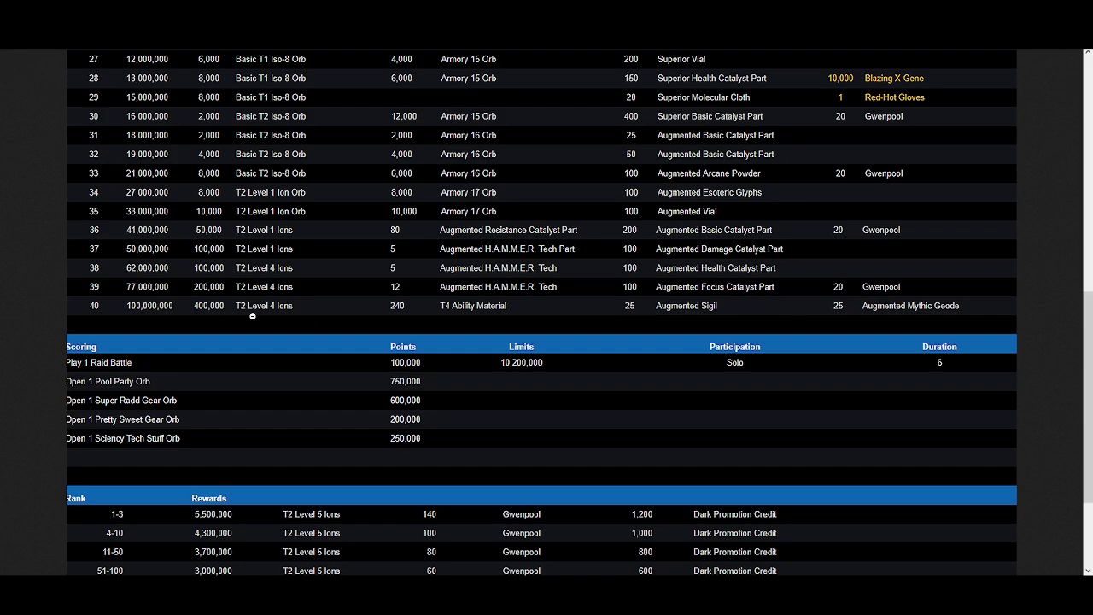
scroll(513, 289, down, 2)
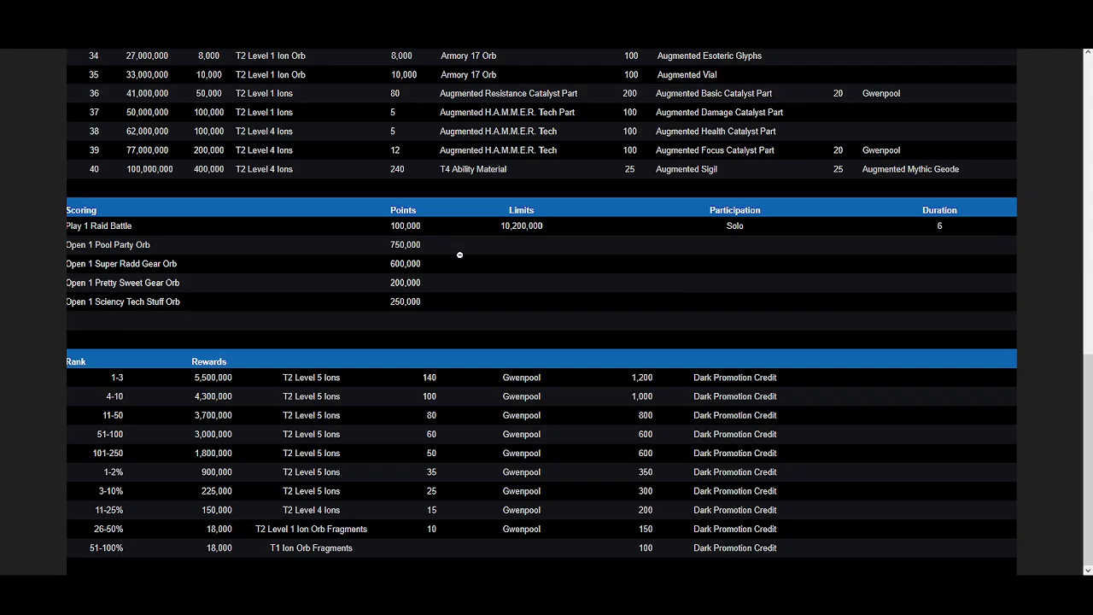
scroll(424, 292, up, 3)
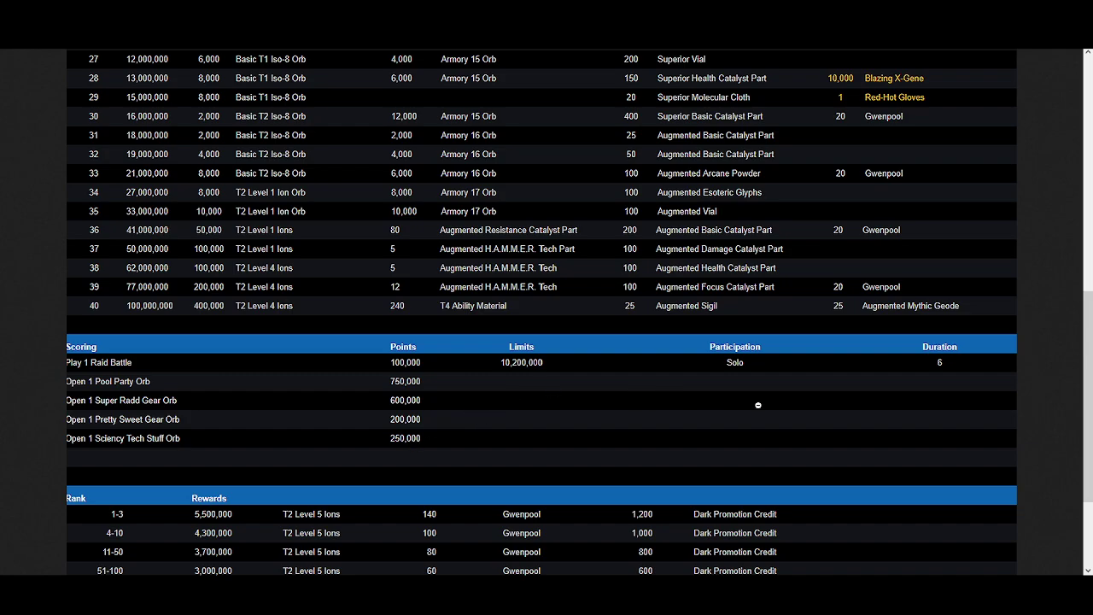
scroll(757, 405, up, 2)
scroll(734, 376, down, 4)
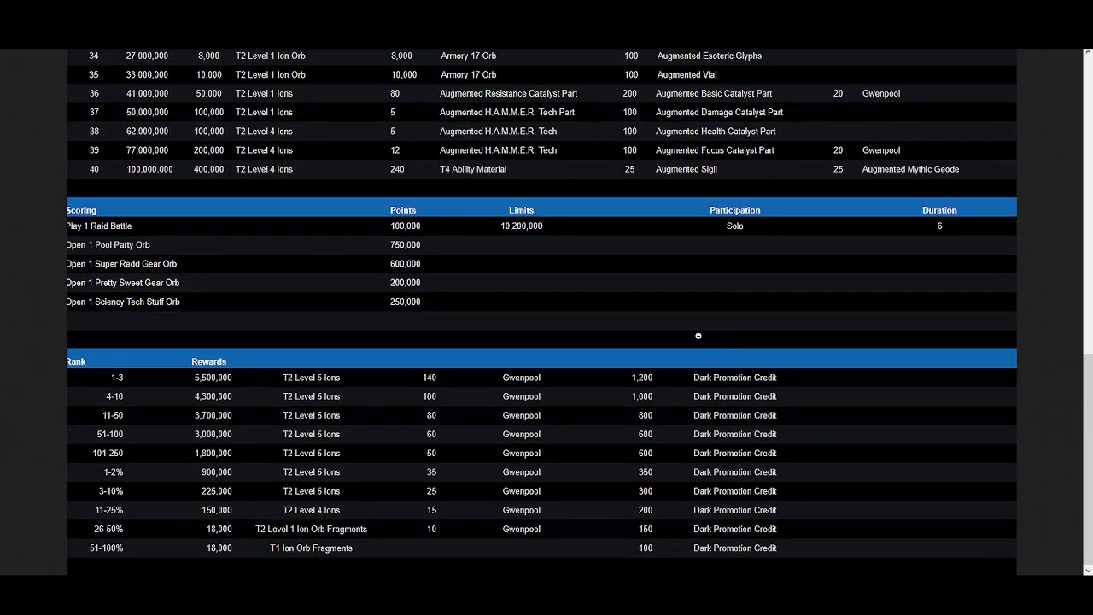
scroll(698, 336, up, 5)
scroll(698, 336, down, 1)
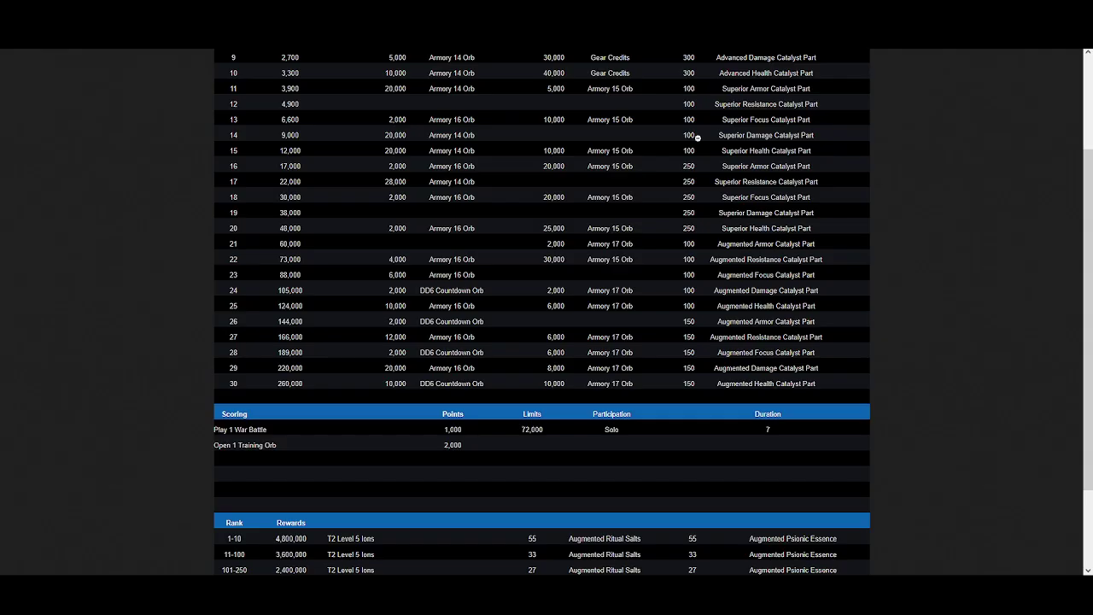
- Examine the Geared for Glory milestones and compare its war battle and training orb scoring with Out of This World
scroll(457, 225, up, 3)
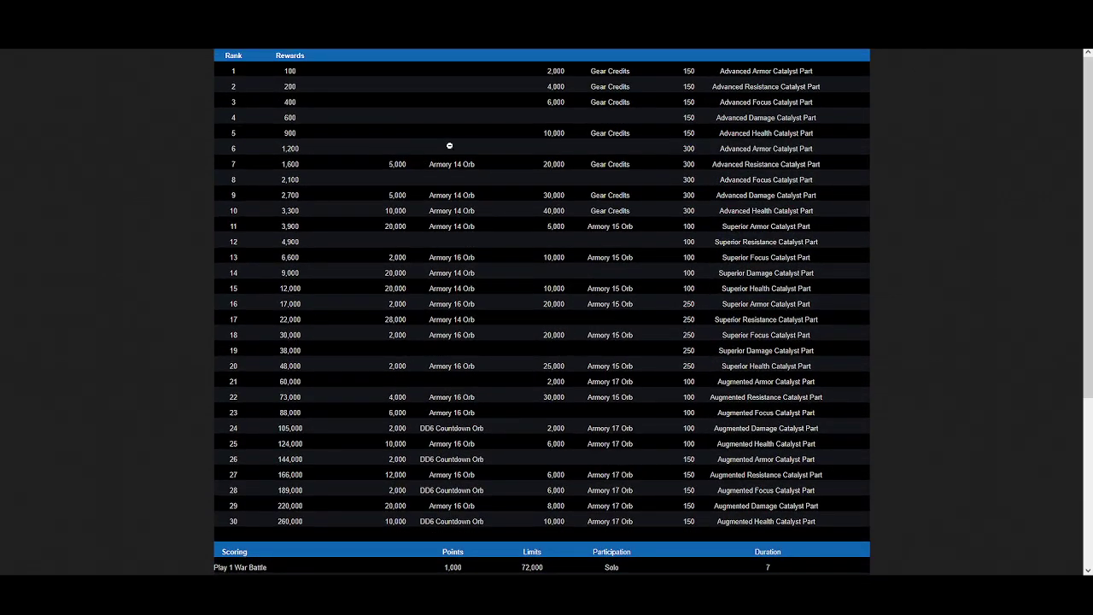
scroll(483, 163, down, 1)
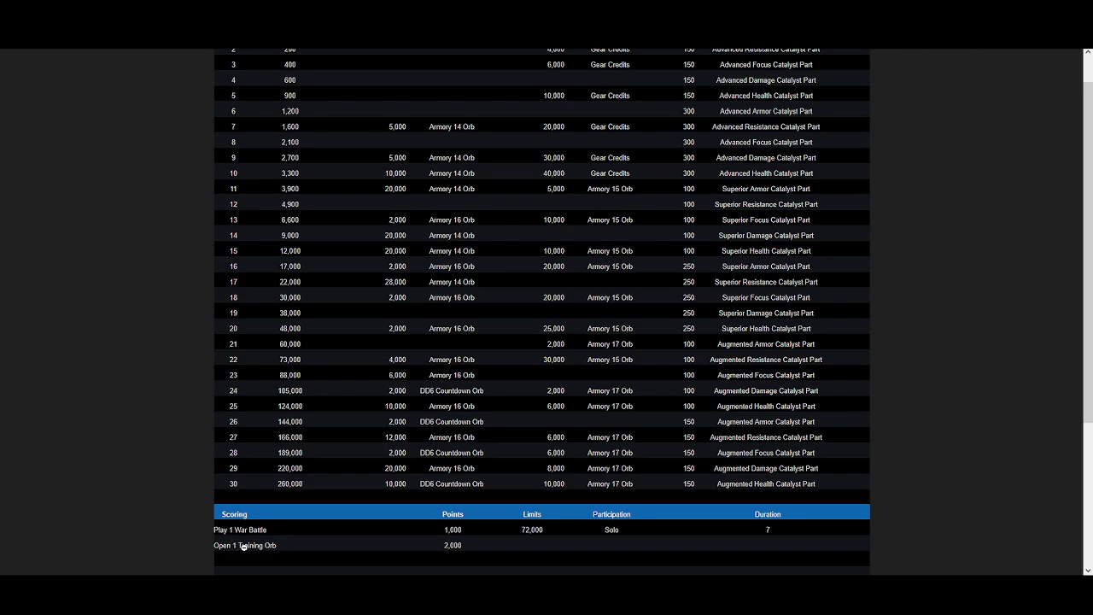
scroll(312, 544, down, 1)
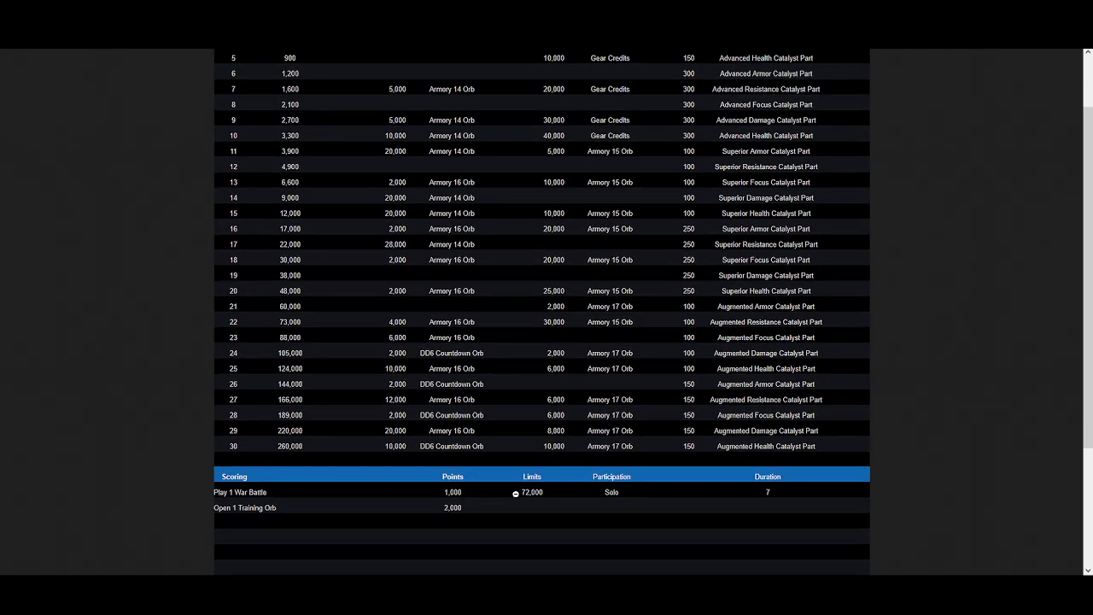
scroll(516, 493, down, 1)
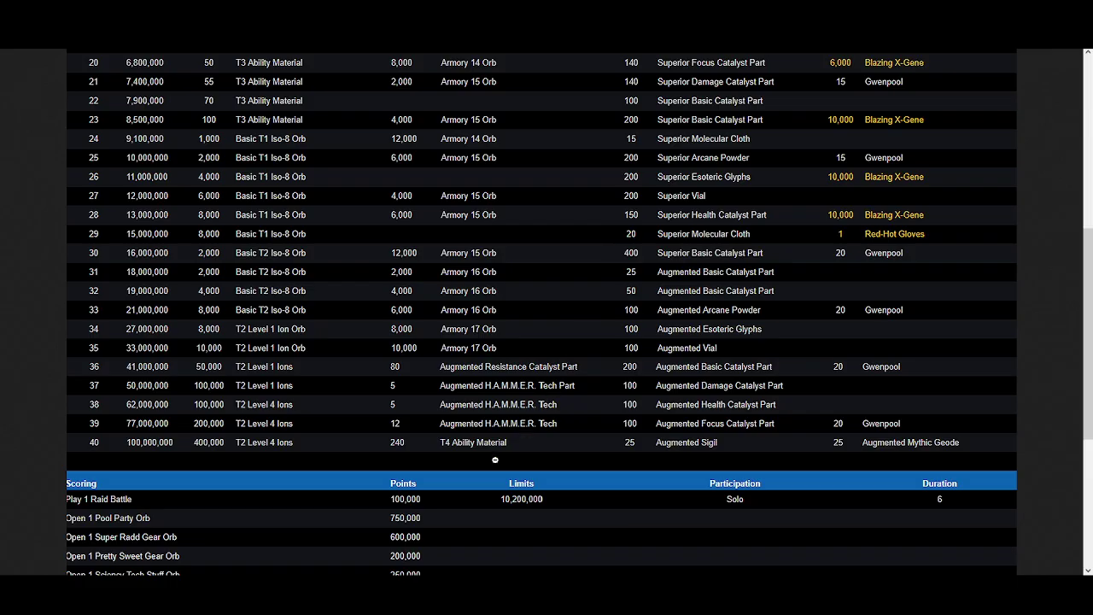
scroll(495, 459, down, 3)
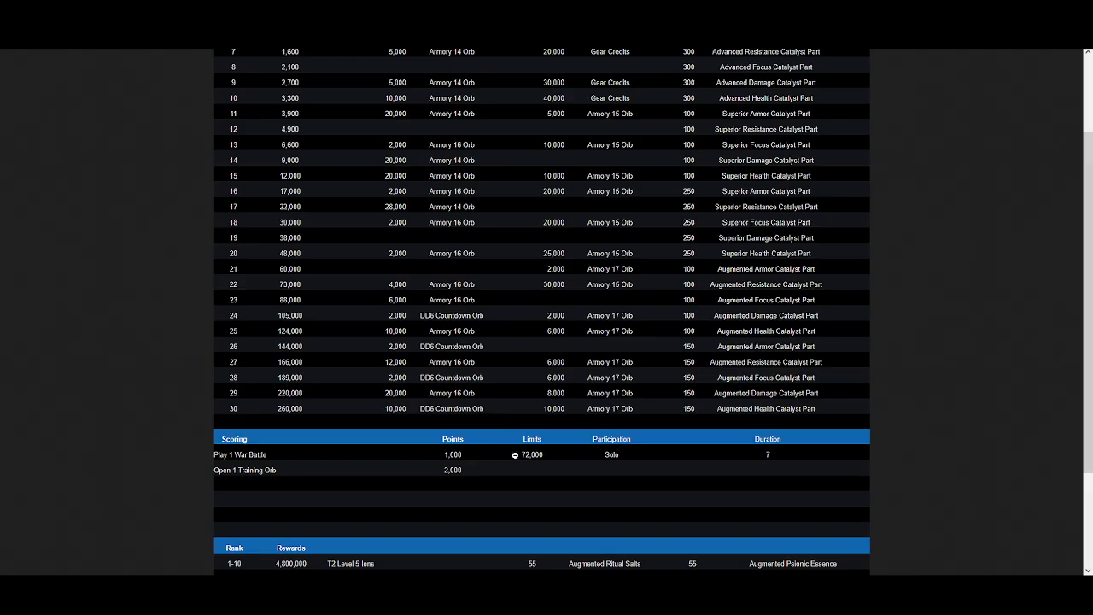
scroll(521, 444, up, 1)
scroll(530, 437, up, 3)
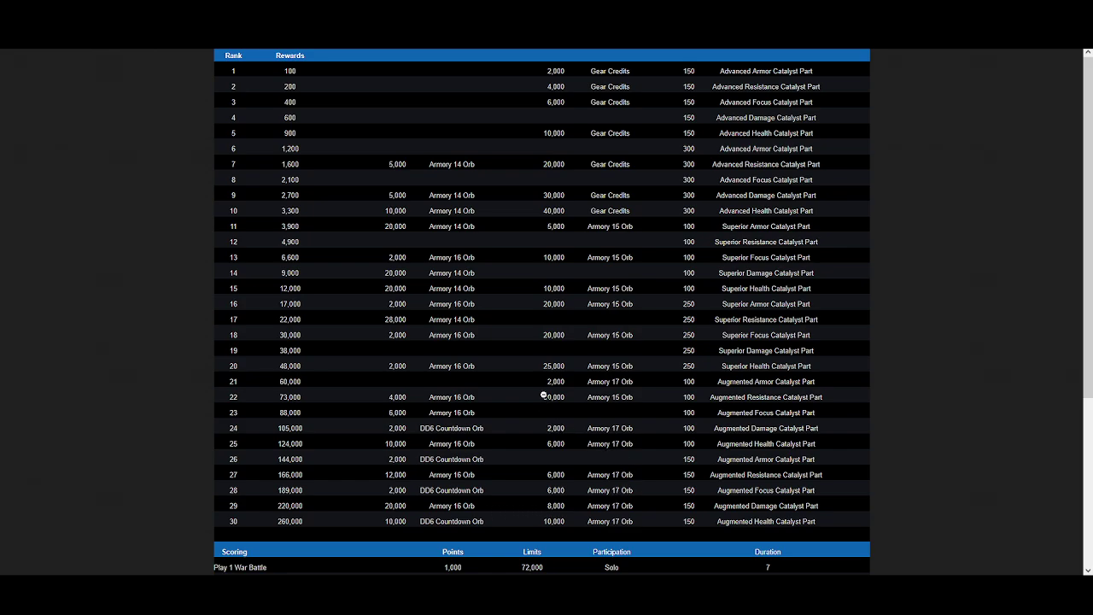
- Review the upper Geared for Glory milestones and the rank rewards below the scoring table
scroll(538, 395, down, 1)
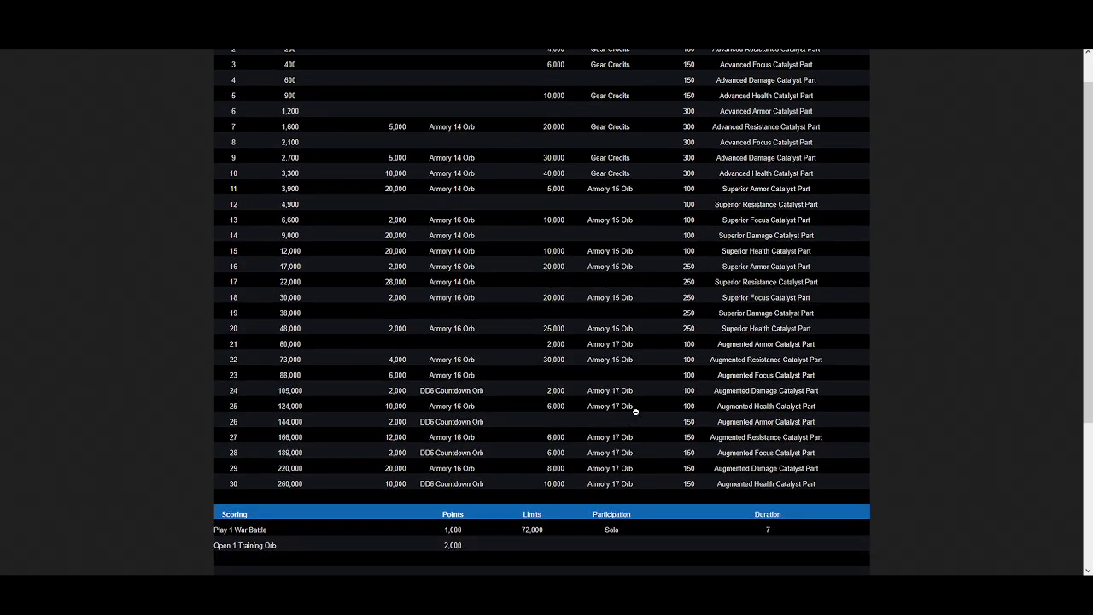
scroll(627, 392, down, 1)
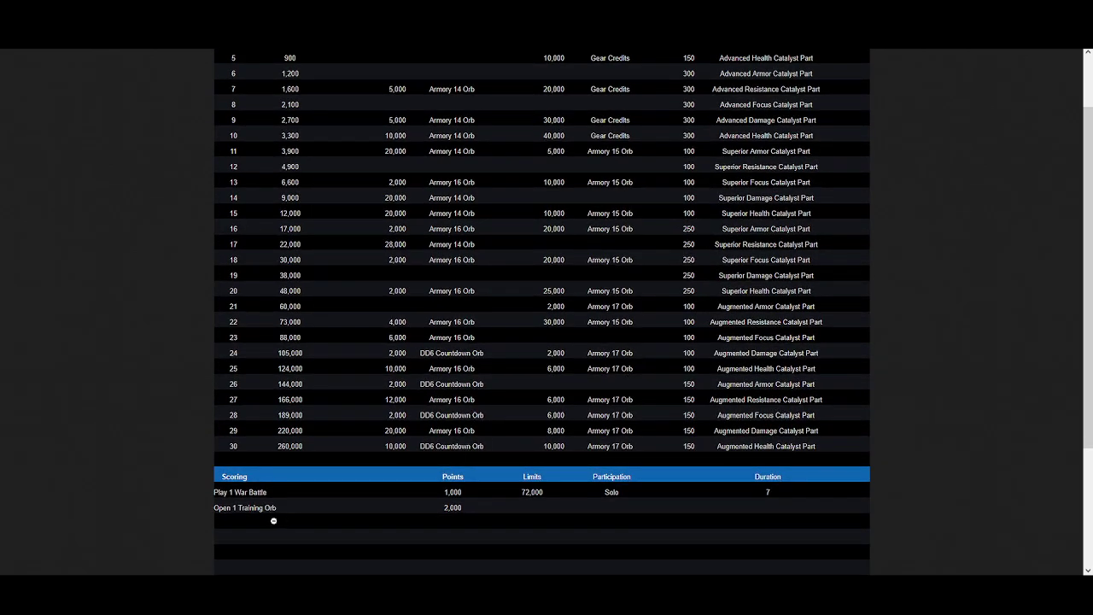
scroll(278, 513, down, 1)
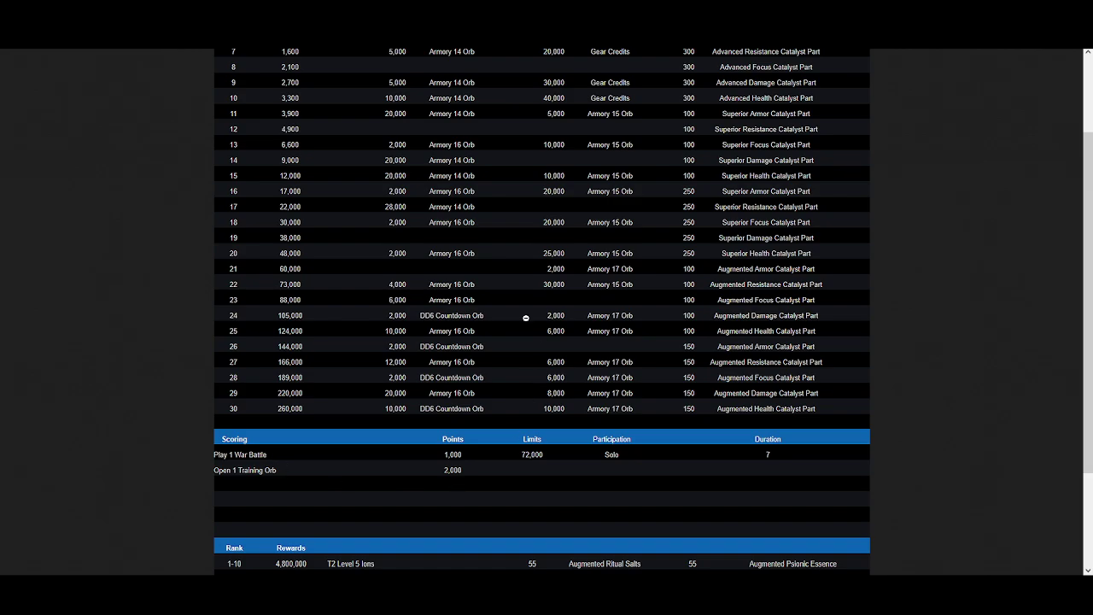
scroll(440, 456, down, 2)
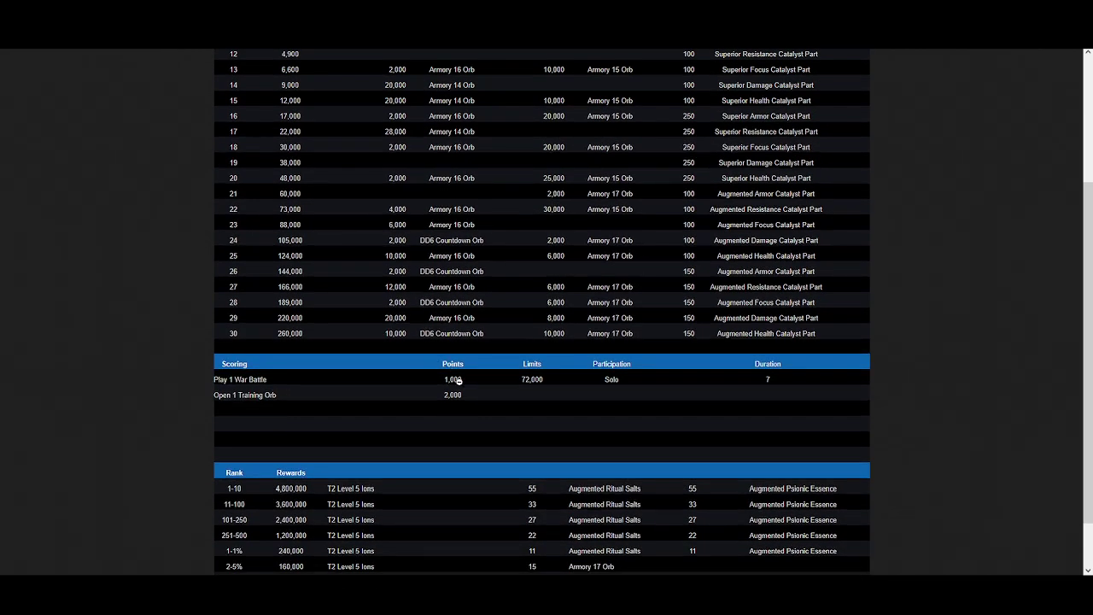
scroll(470, 333, down, 2)
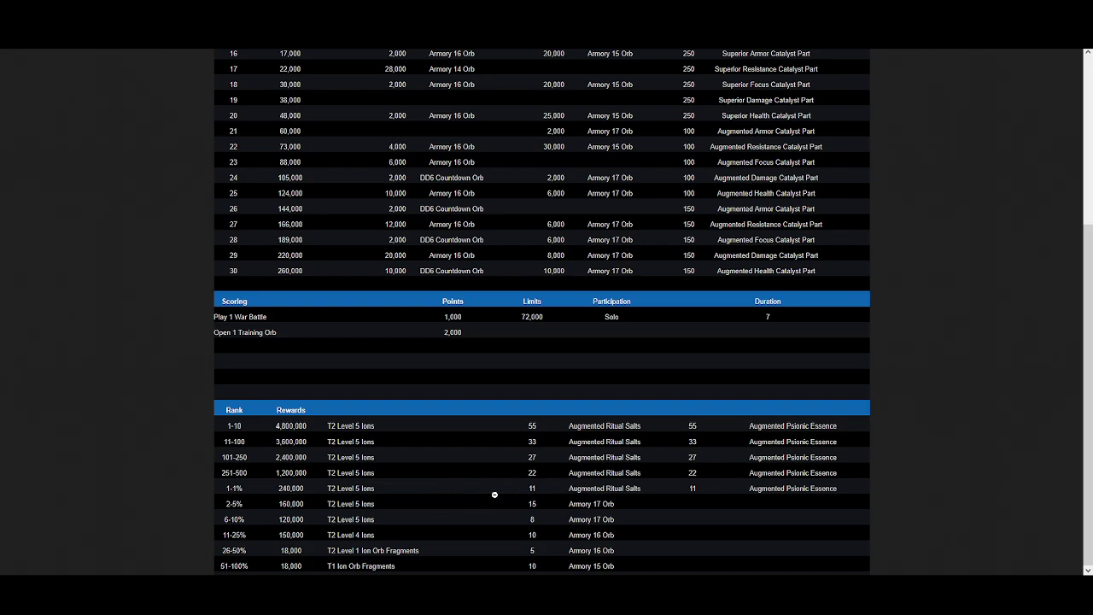
scroll(503, 476, up, 3)
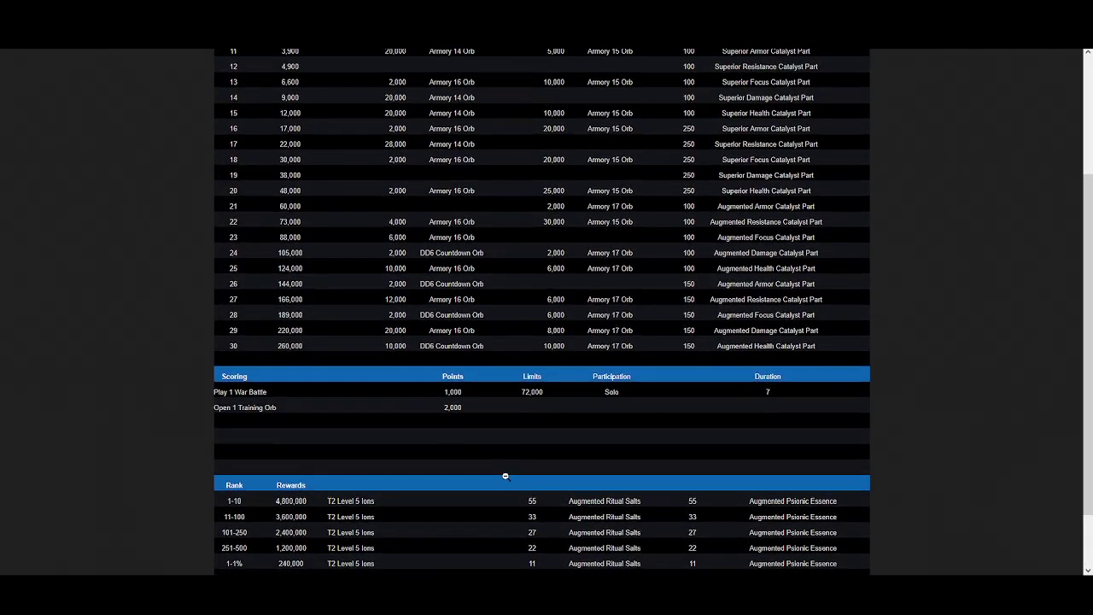
scroll(534, 380, down, 1)
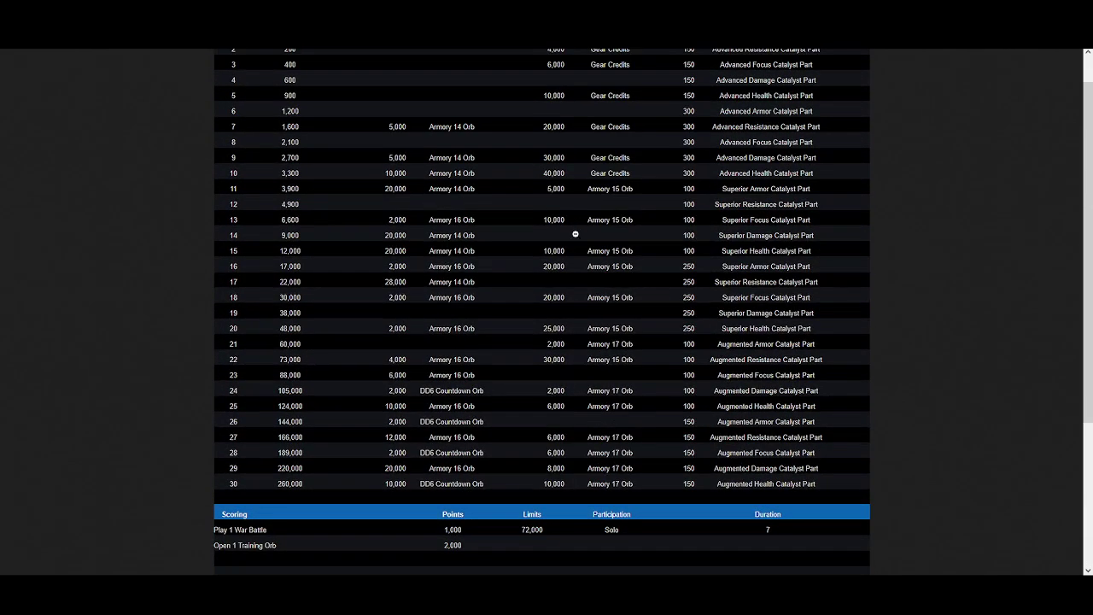
scroll(594, 184, up, 1)
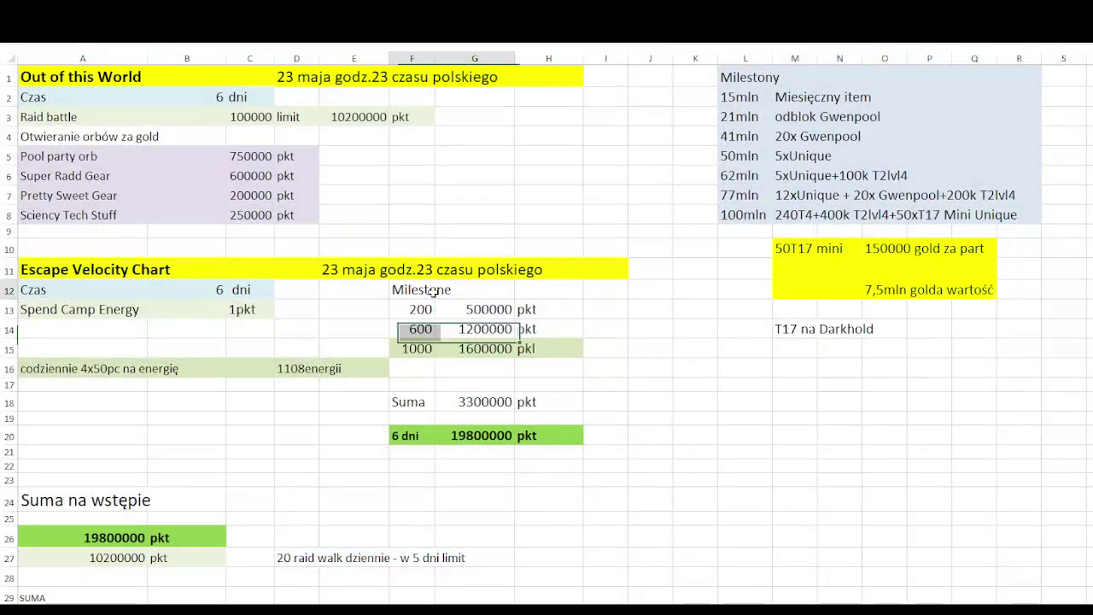
- Switch to the event planning spreadsheet and select cell B4 in the orb-opening row of the Out of this World section
key(Up)
key(Up)
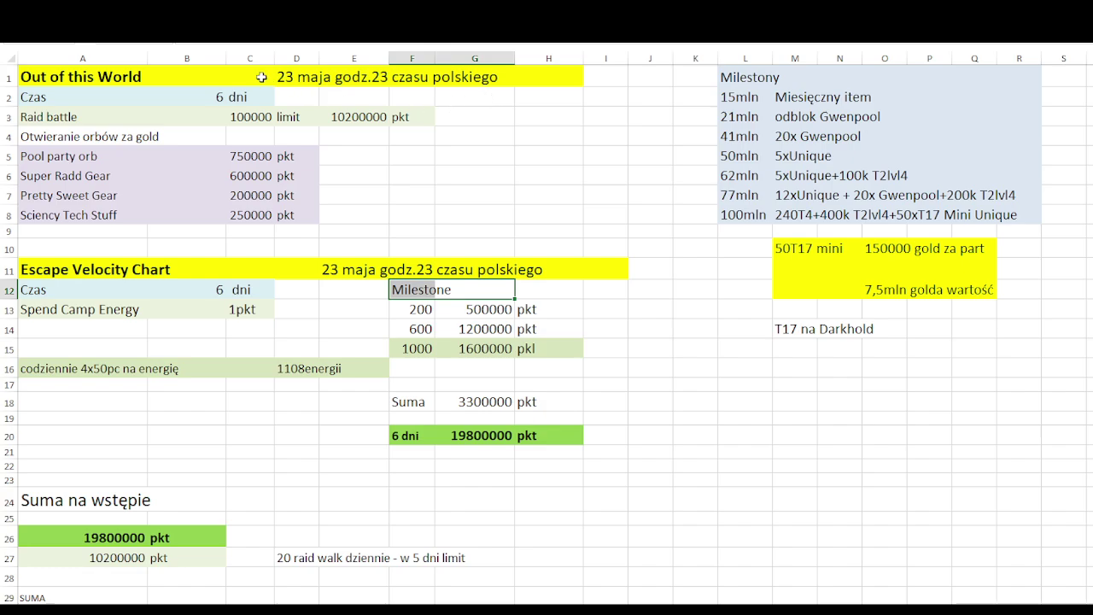
click(299, 141)
click(157, 141)
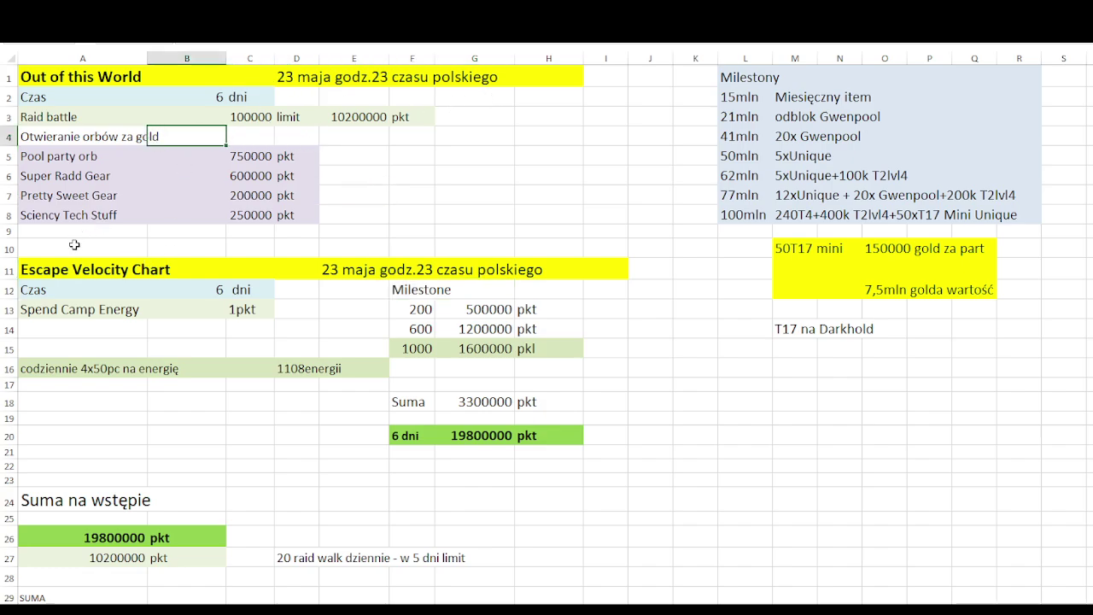
- Review the opening rows of the Escape Velocity Chart and the milestone rewards from 21mln to 100mln
drag(48, 270, 246, 305)
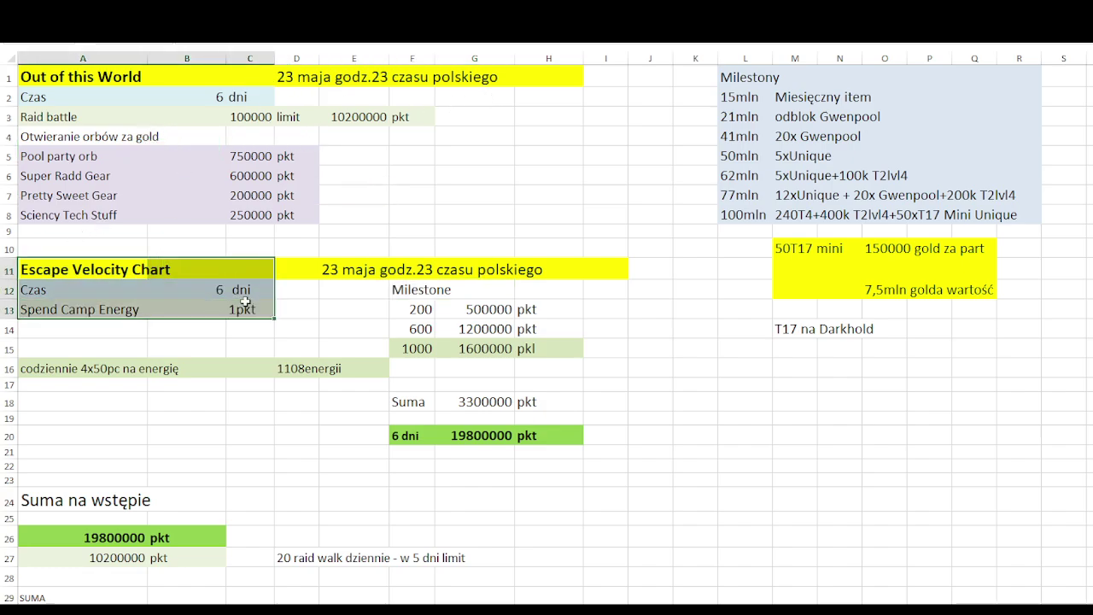
click(245, 233)
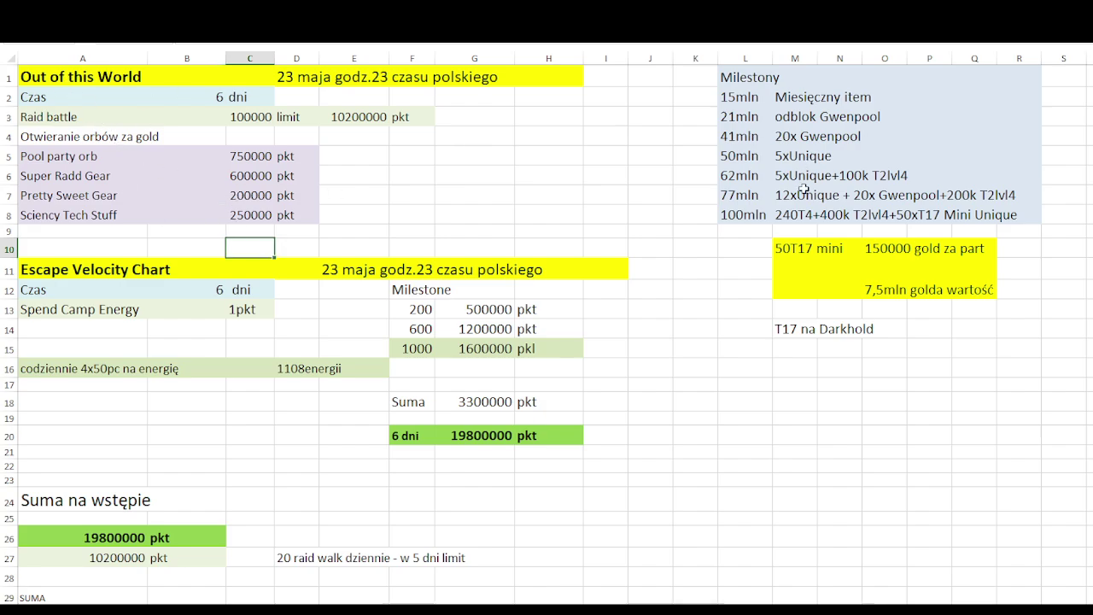
drag(760, 120, 1029, 203)
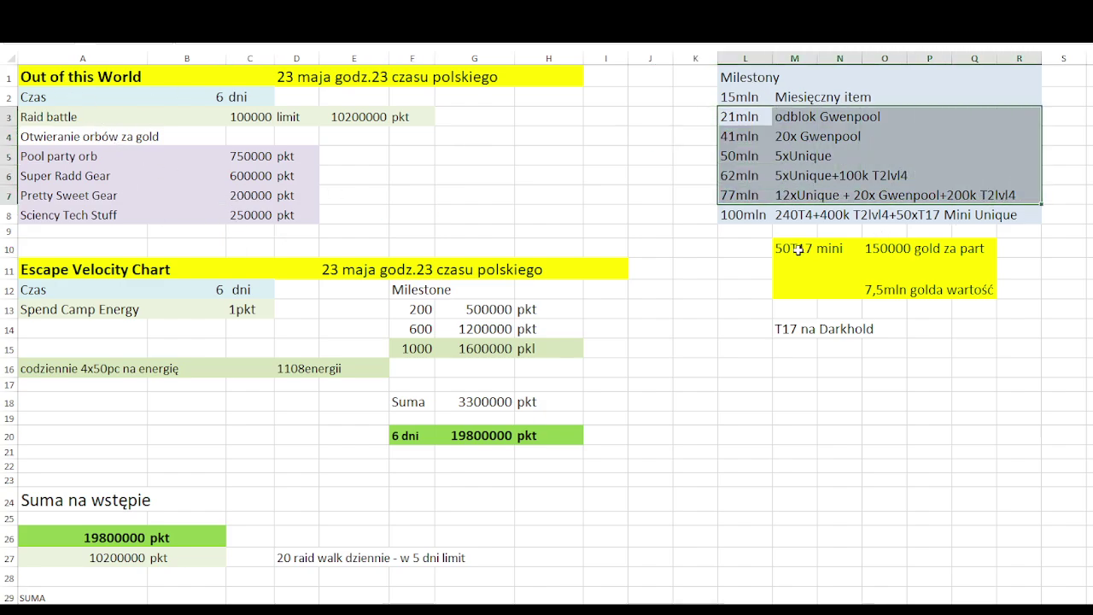
click(799, 250)
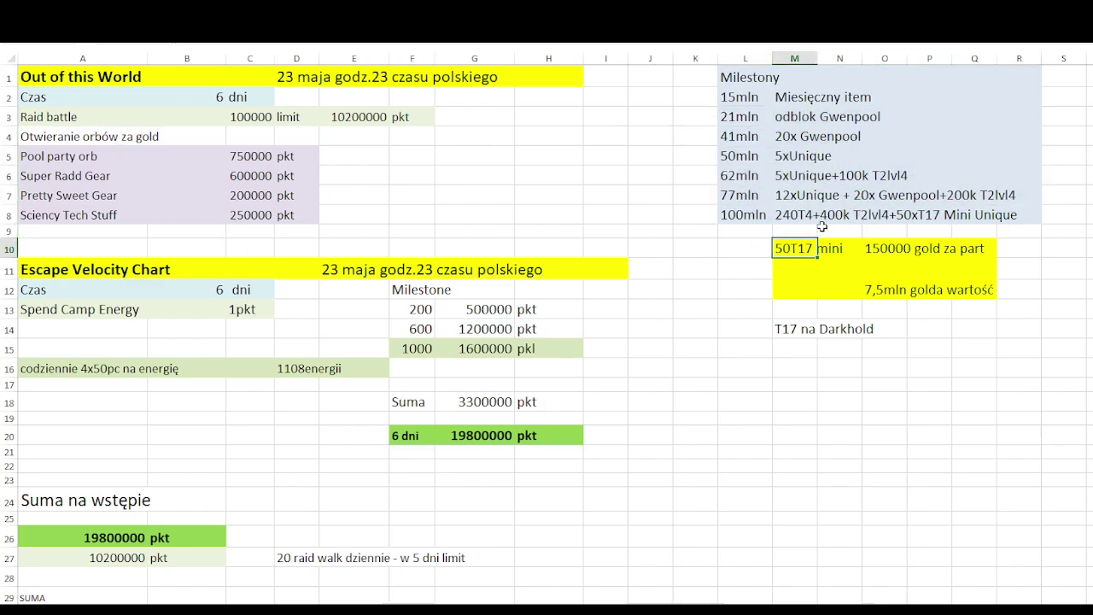
click(737, 215)
drag(827, 221, 989, 215)
click(848, 221)
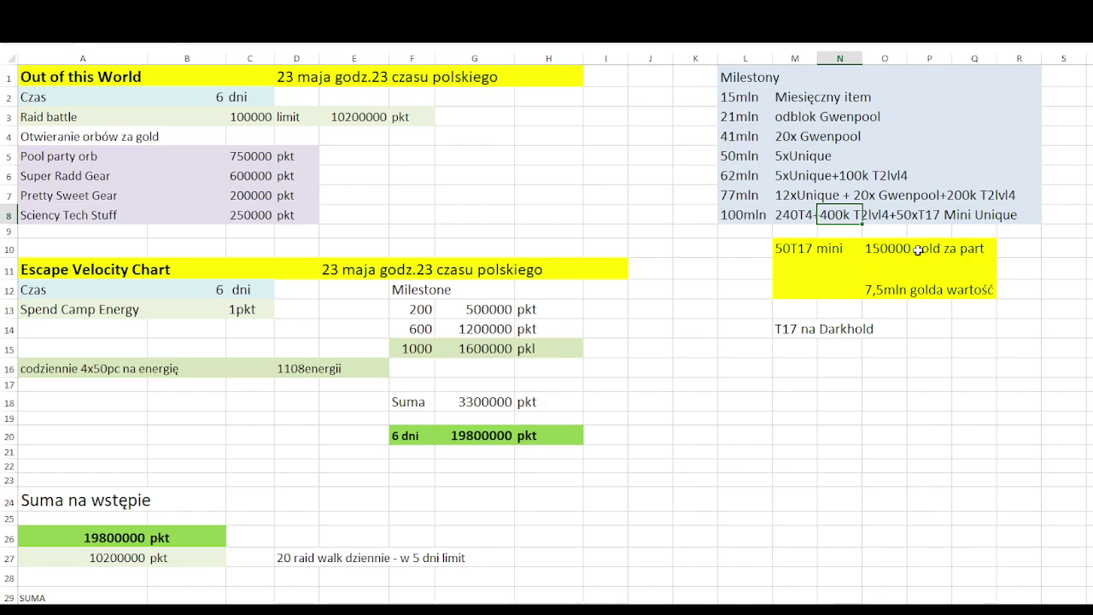
- Examine the gold price per T17 mini part alongside the 100mln milestone reward
click(892, 249)
key(Right)
key(Right)
key(Right)
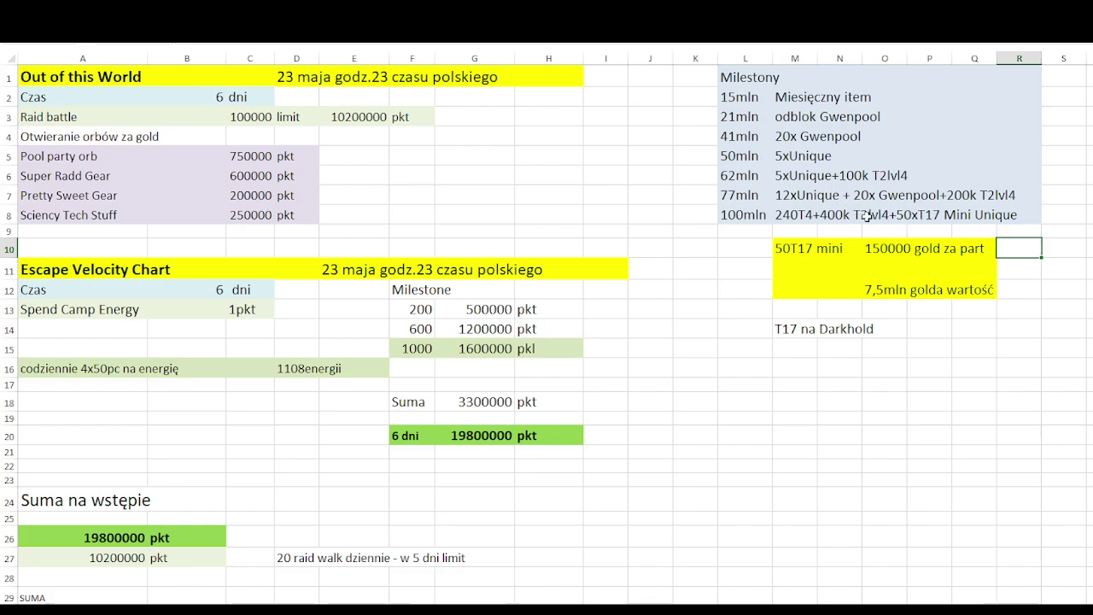
click(812, 213)
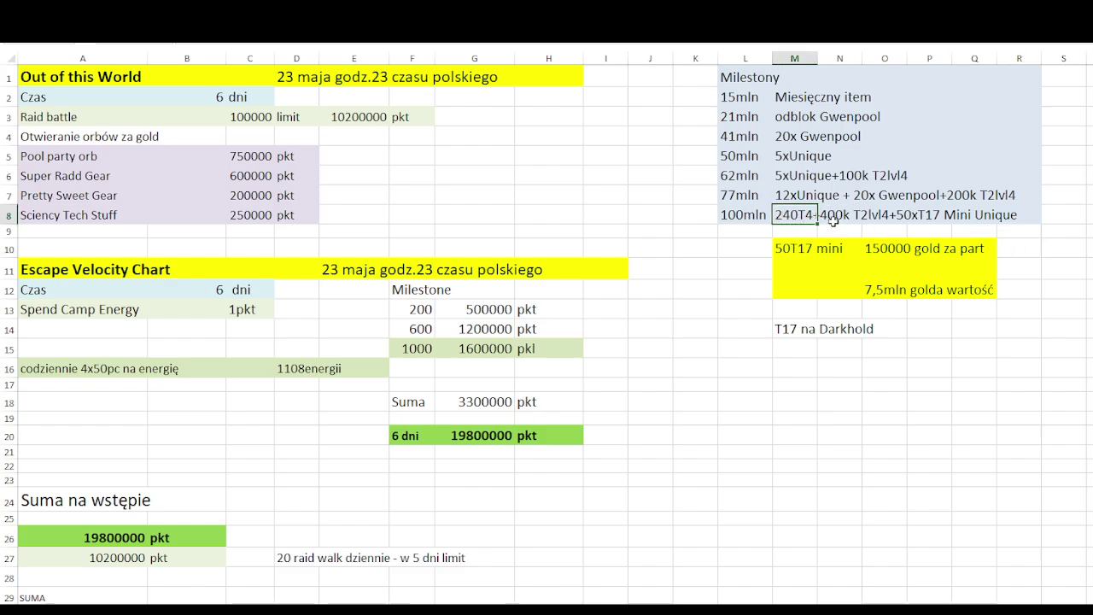
click(833, 220)
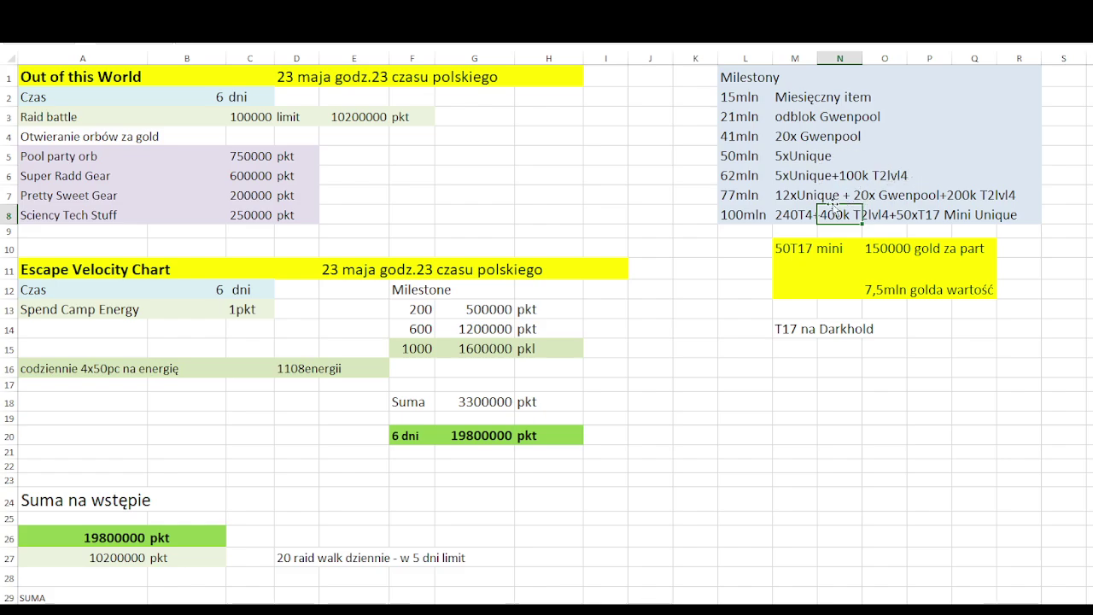
- Compare the Unique rewards of the 50mln to 77mln milestones with the 100mln reward and the T17 mini note
drag(798, 194, 820, 146)
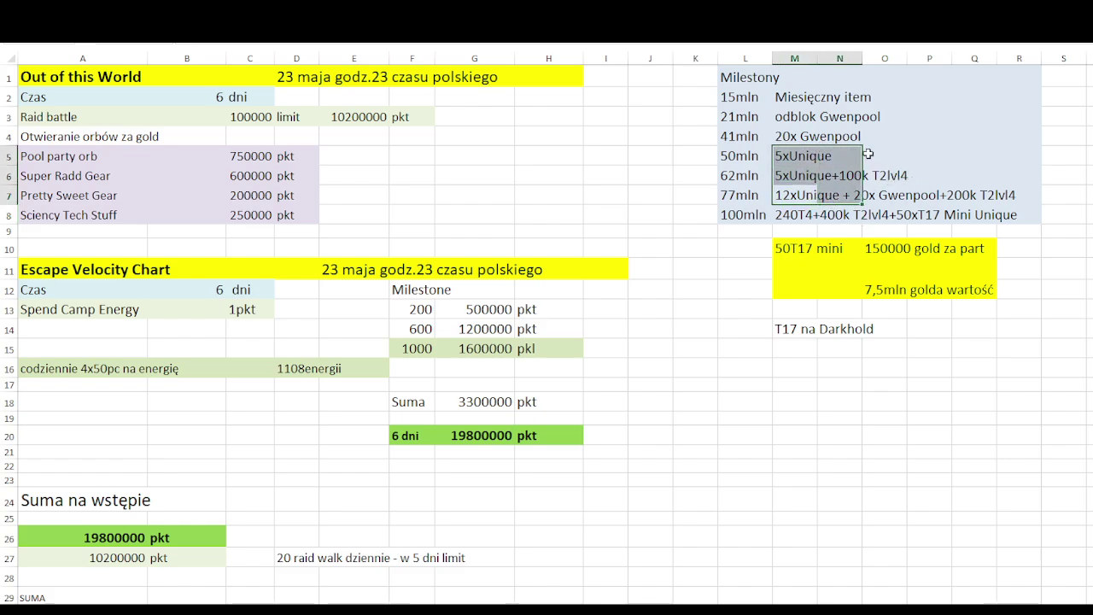
click(923, 153)
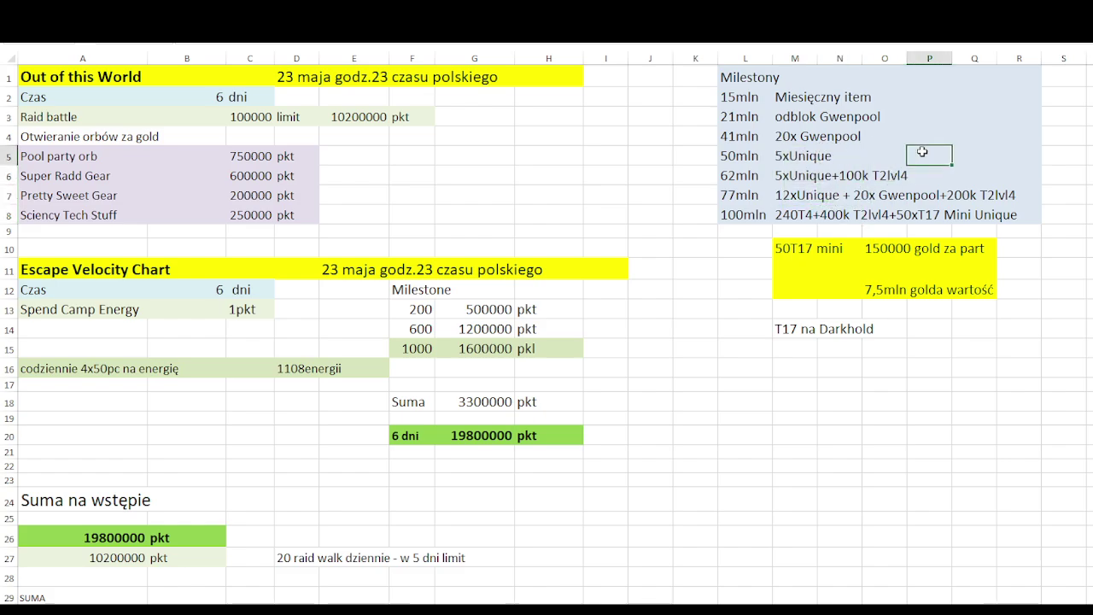
click(975, 216)
click(825, 275)
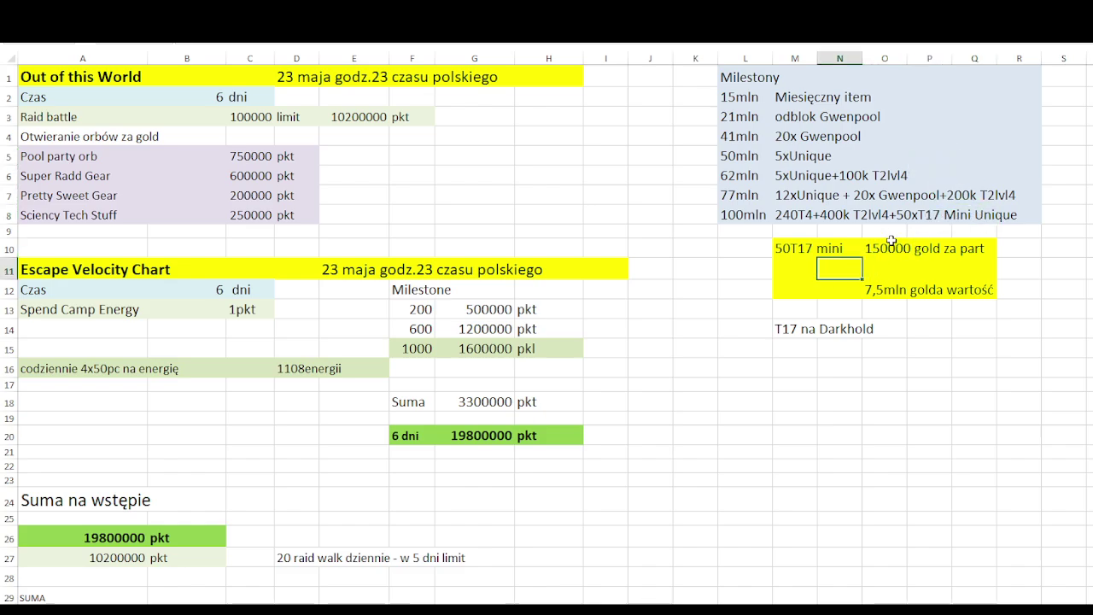
click(812, 246)
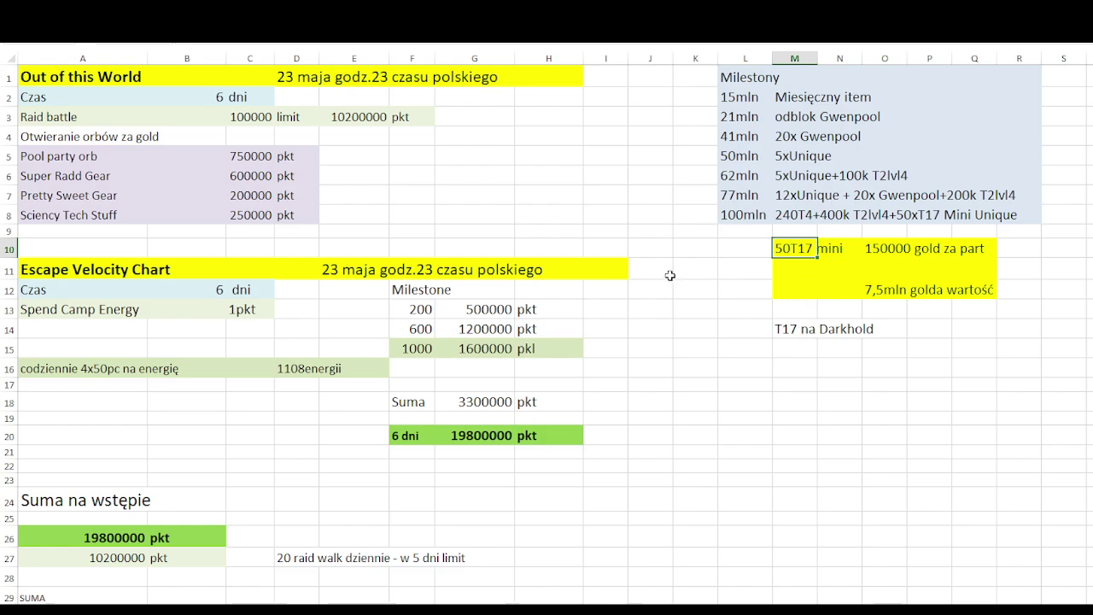
- Examine the Spend Camp Energy scoring and the daily energy purchase row in the Escape Velocity Chart section
click(530, 269)
scroll(218, 256, down, 1)
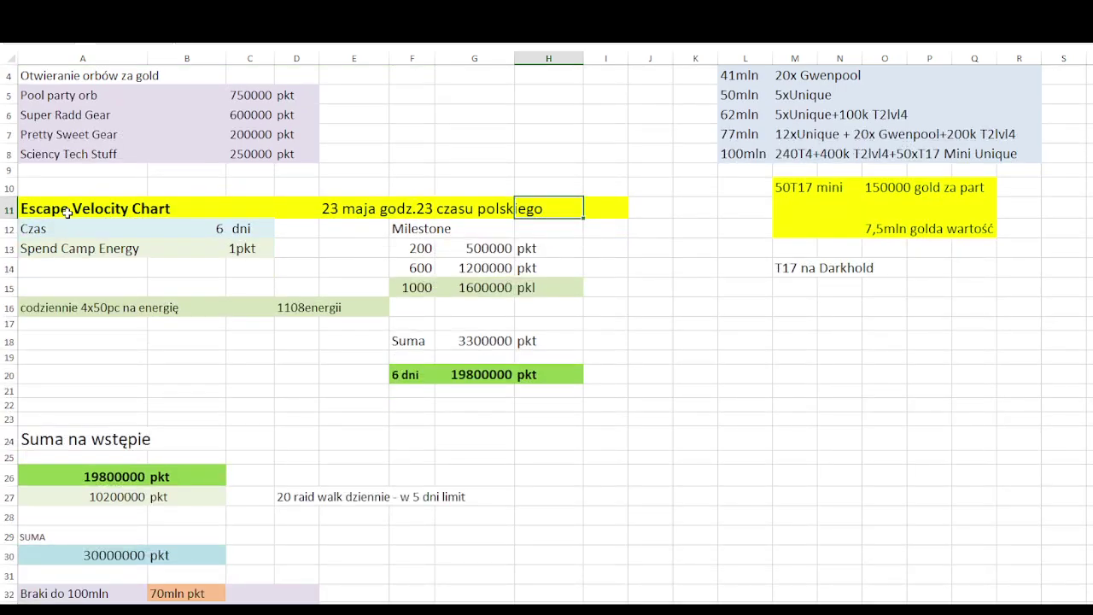
drag(65, 252, 256, 248)
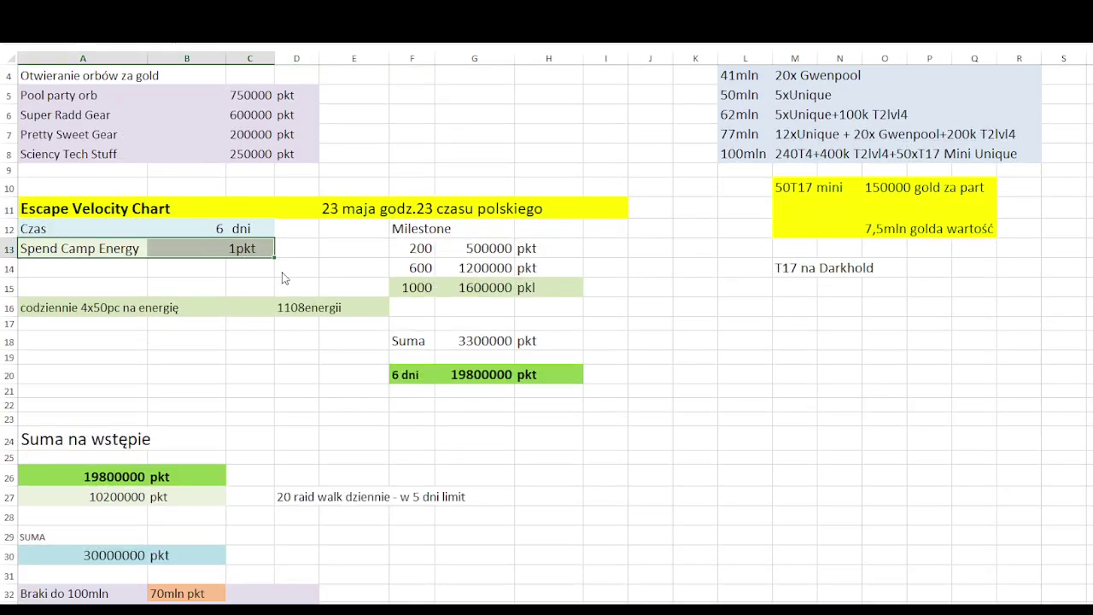
click(283, 273)
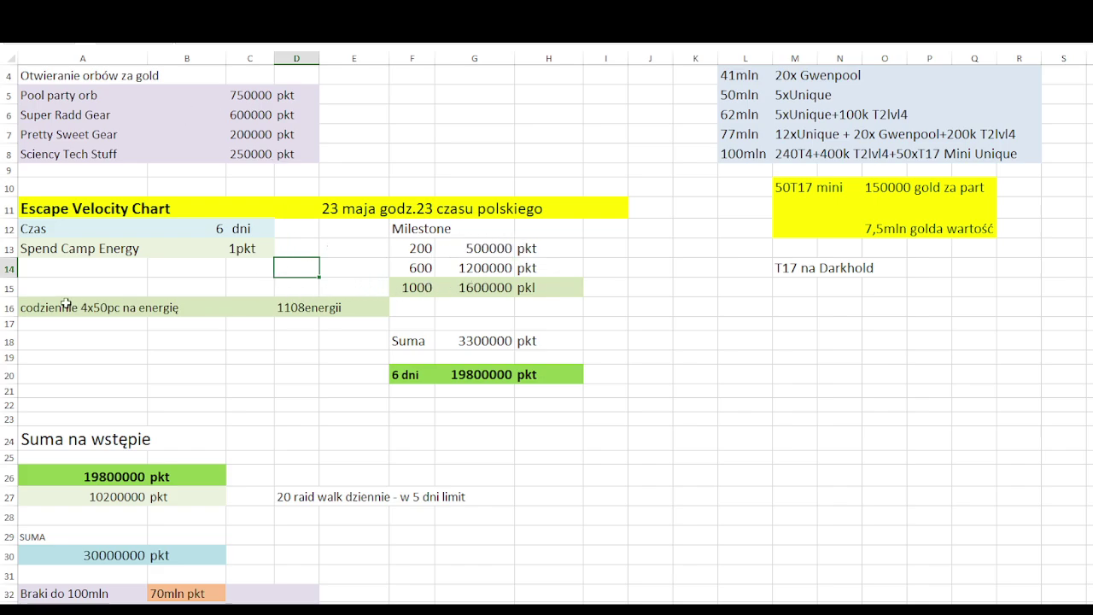
drag(53, 307, 174, 314)
click(154, 374)
click(64, 292)
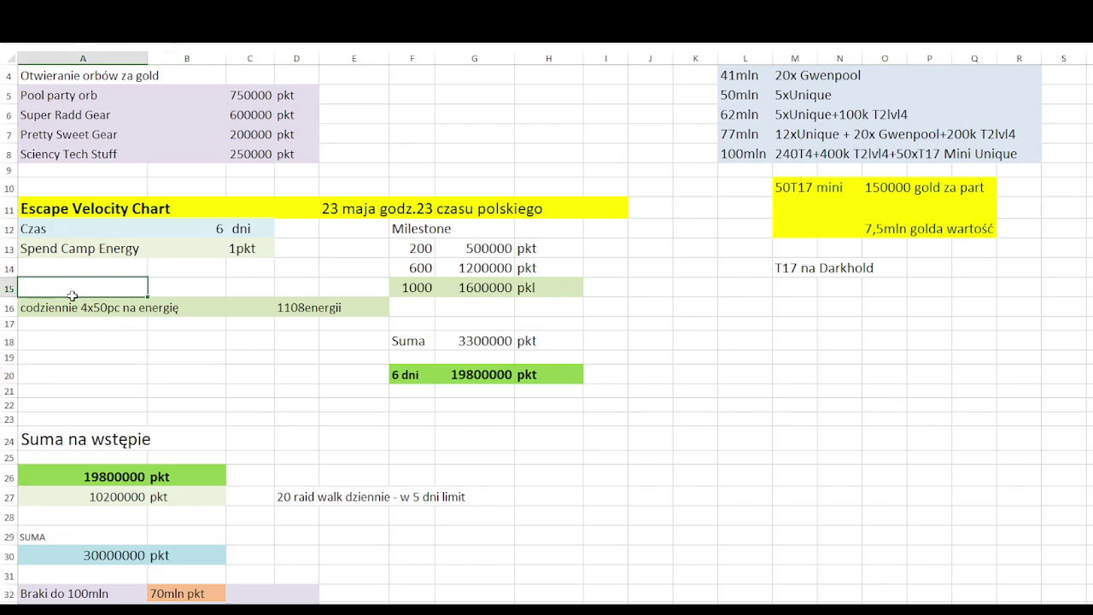
click(116, 314)
click(308, 308)
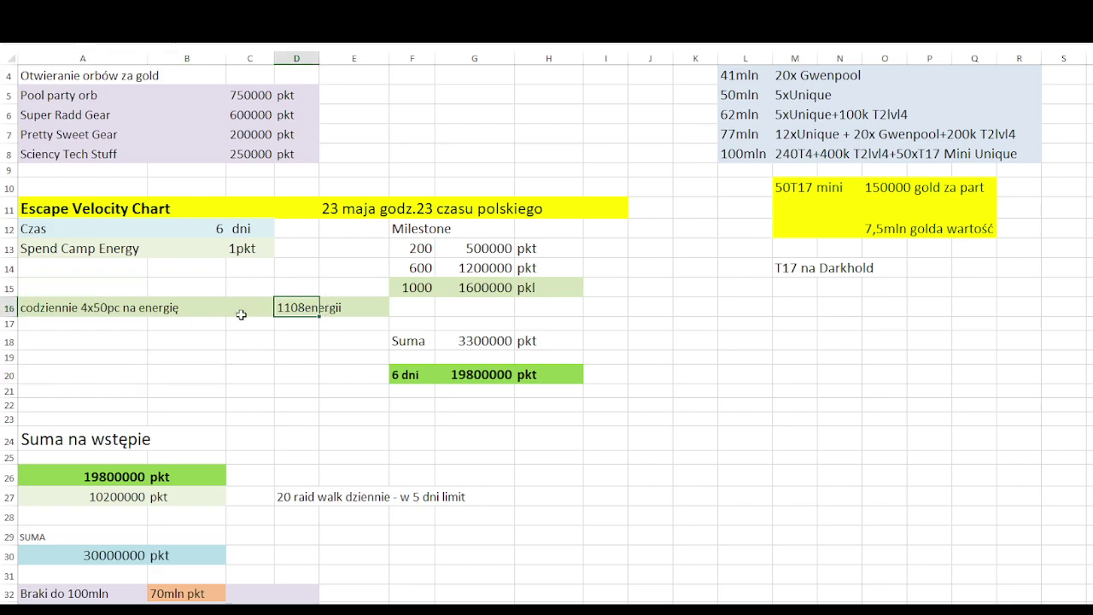
drag(337, 307, 229, 314)
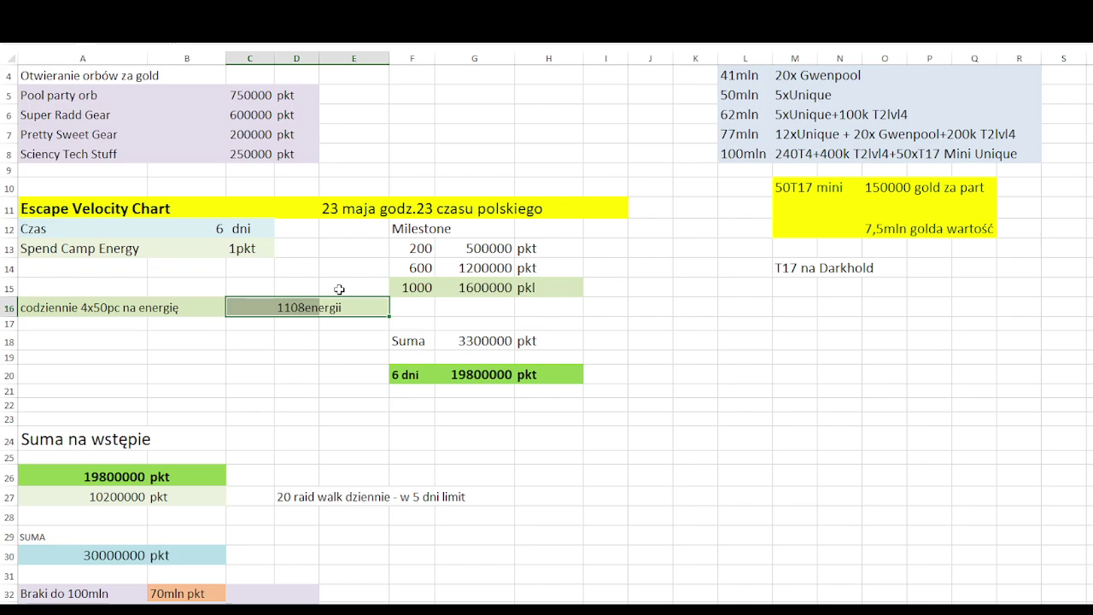
- Review the points awarded at the 200, 600 and 1000 milestones of the Escape Velocity Chart
drag(406, 287, 566, 251)
click(605, 228)
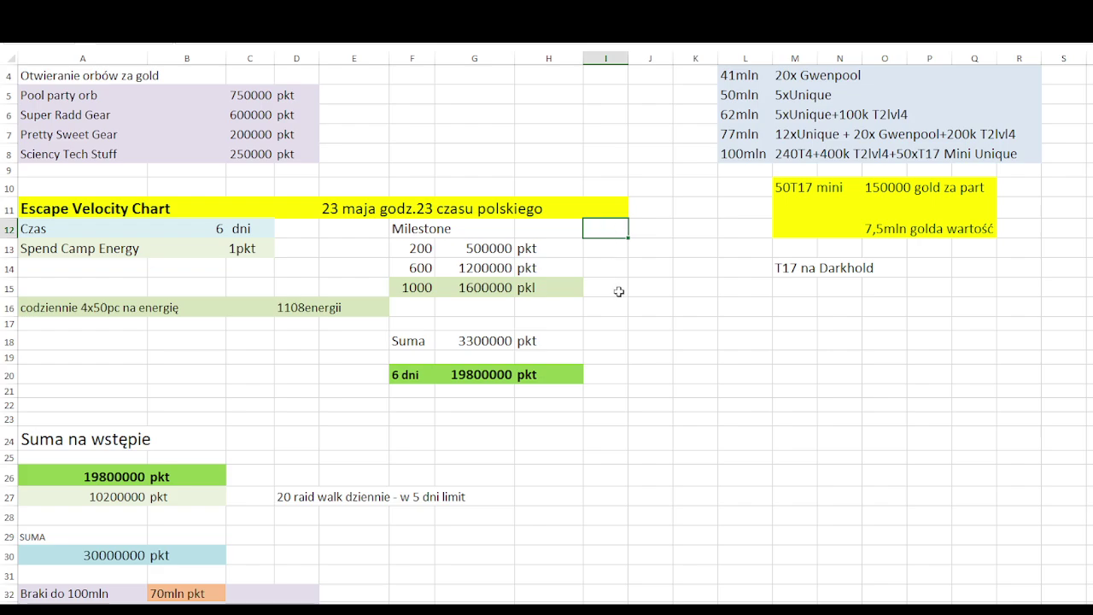
drag(618, 291, 427, 244)
drag(415, 287, 572, 291)
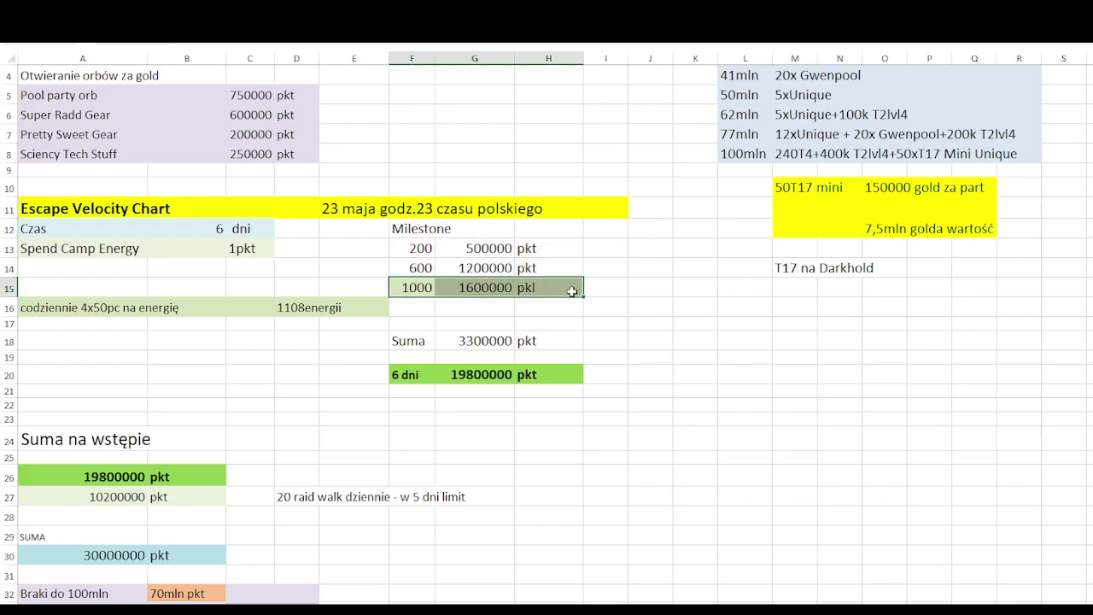
click(576, 268)
- Review the Escape Velocity Chart's milestone point sum and its six-day total
click(398, 341)
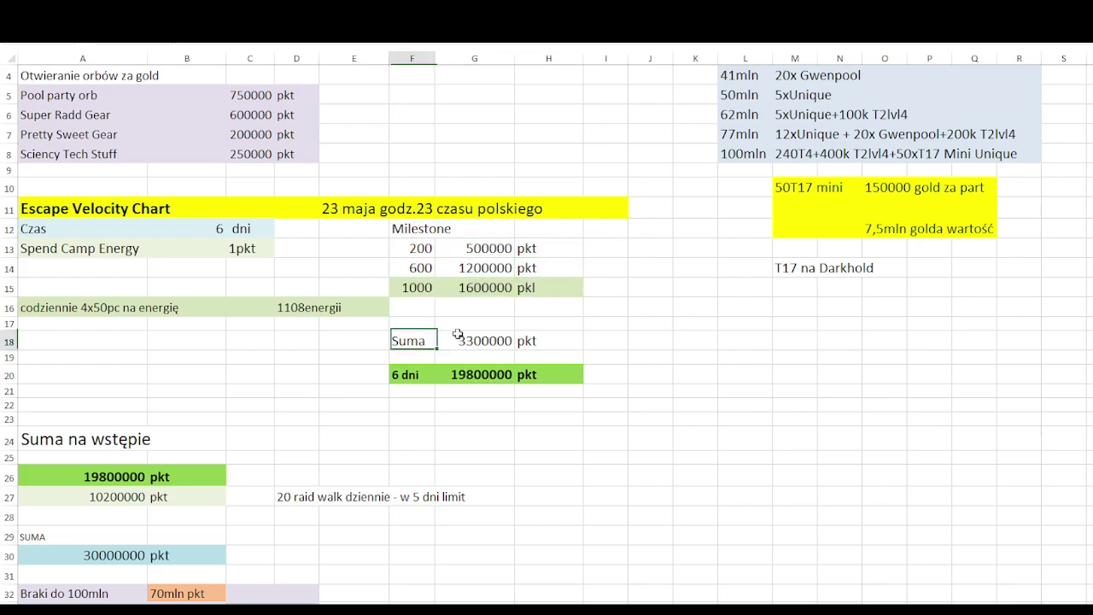
click(431, 322)
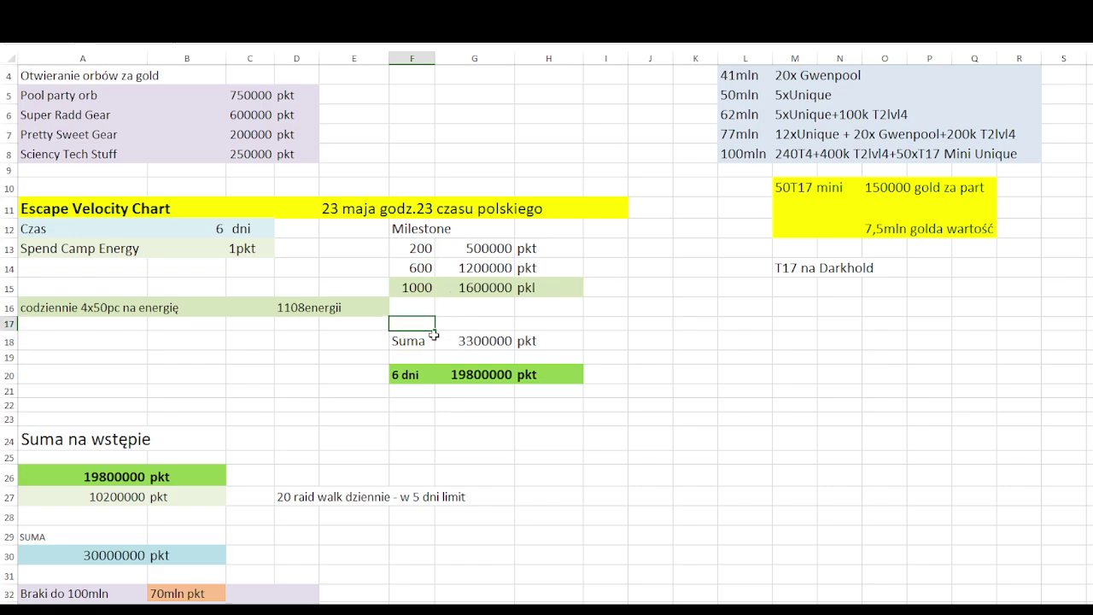
click(471, 338)
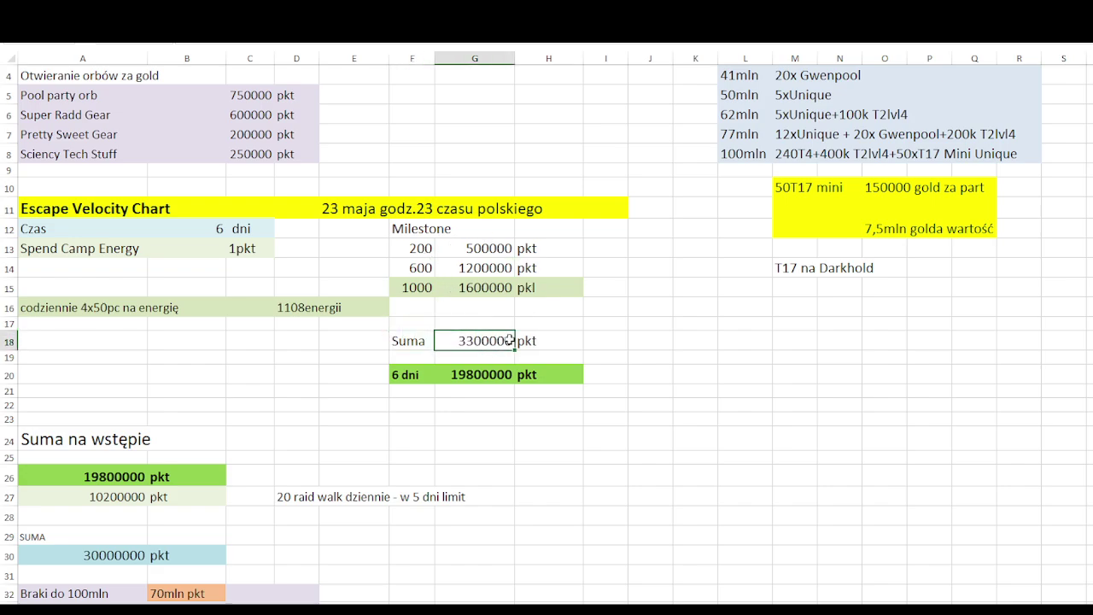
click(565, 340)
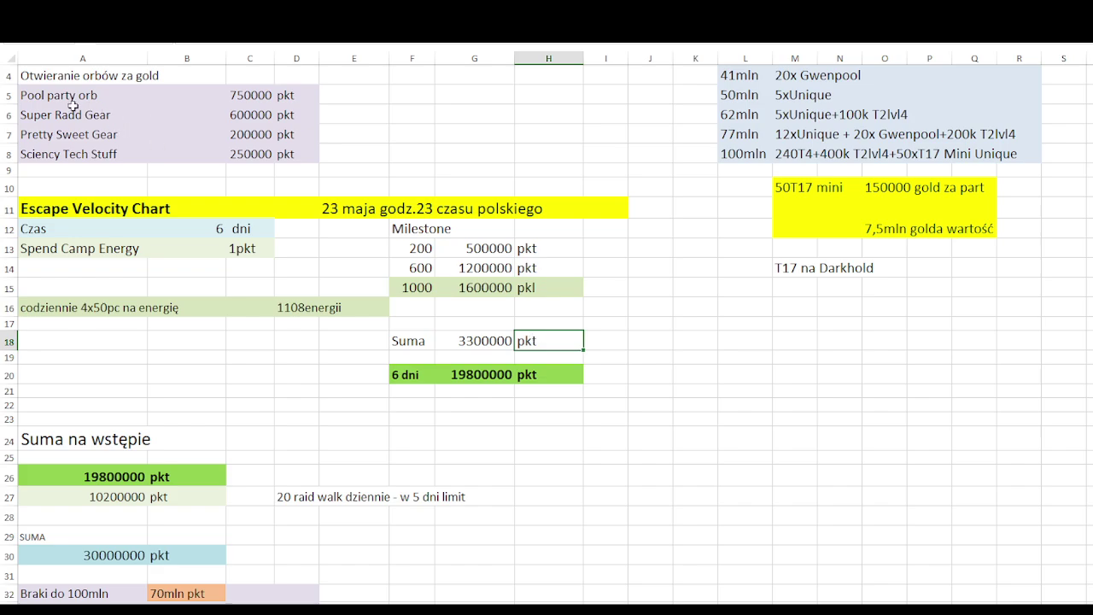
scroll(156, 113, up, 1)
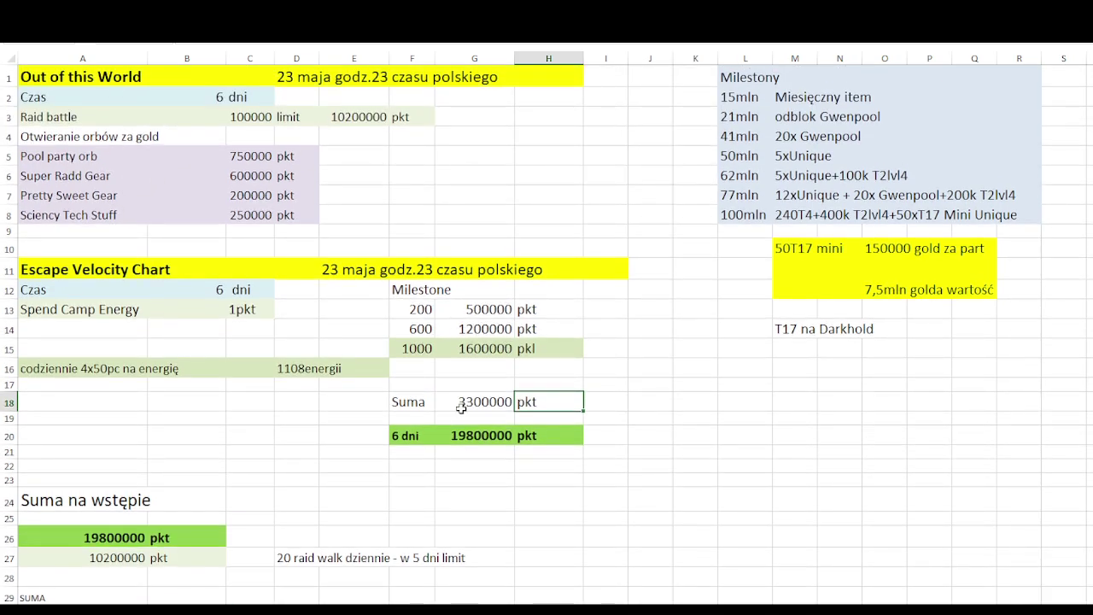
drag(425, 429, 550, 433)
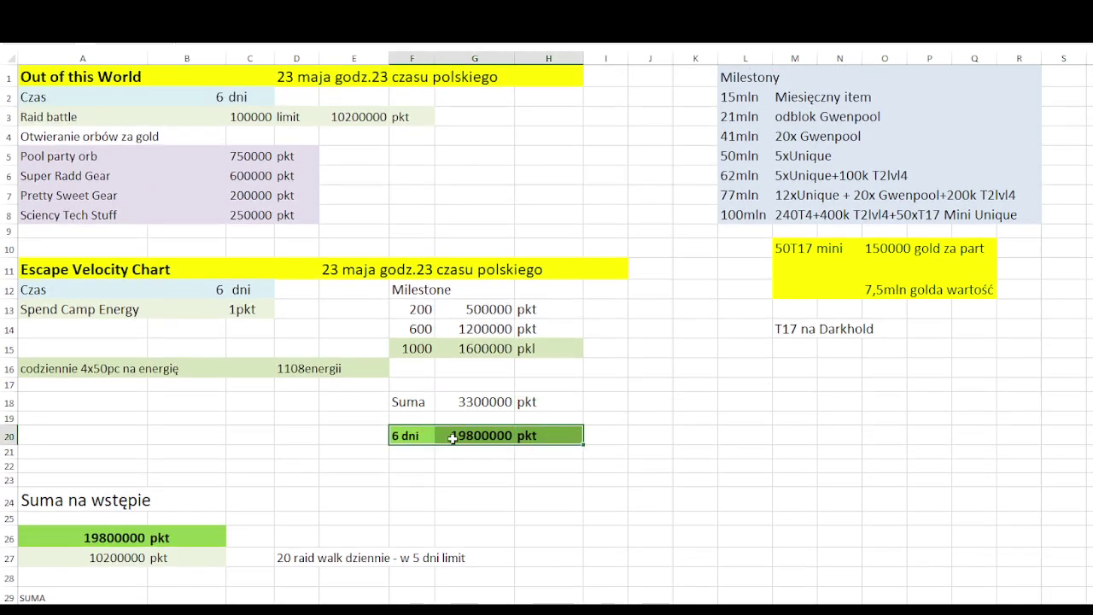
click(485, 439)
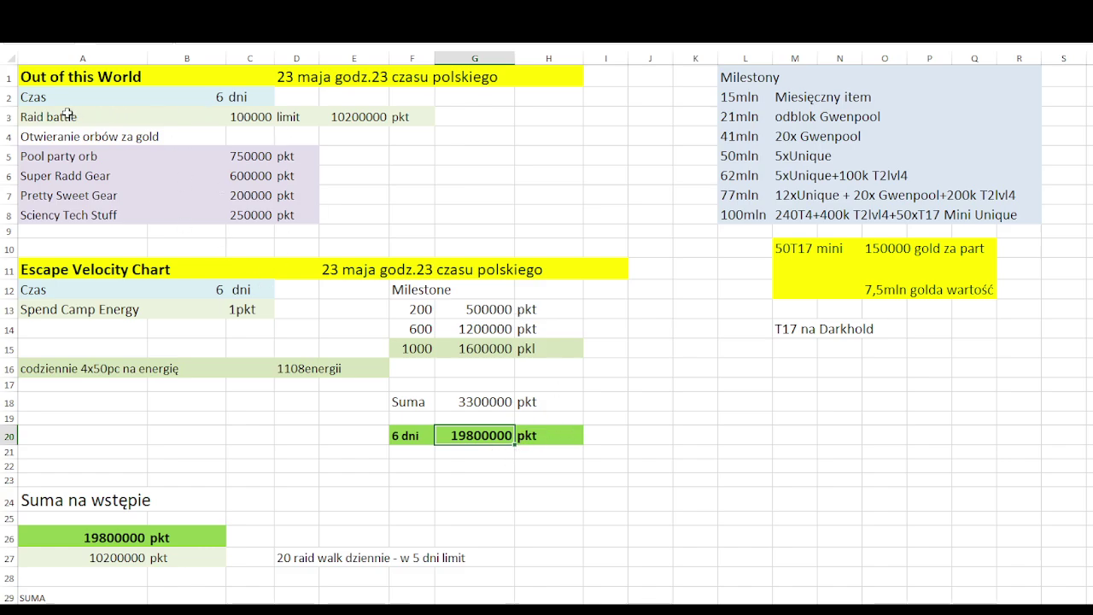
- Examine the Raid battle row's points and limit together with the event duration in the Out of this World section
drag(66, 114, 417, 120)
click(231, 117)
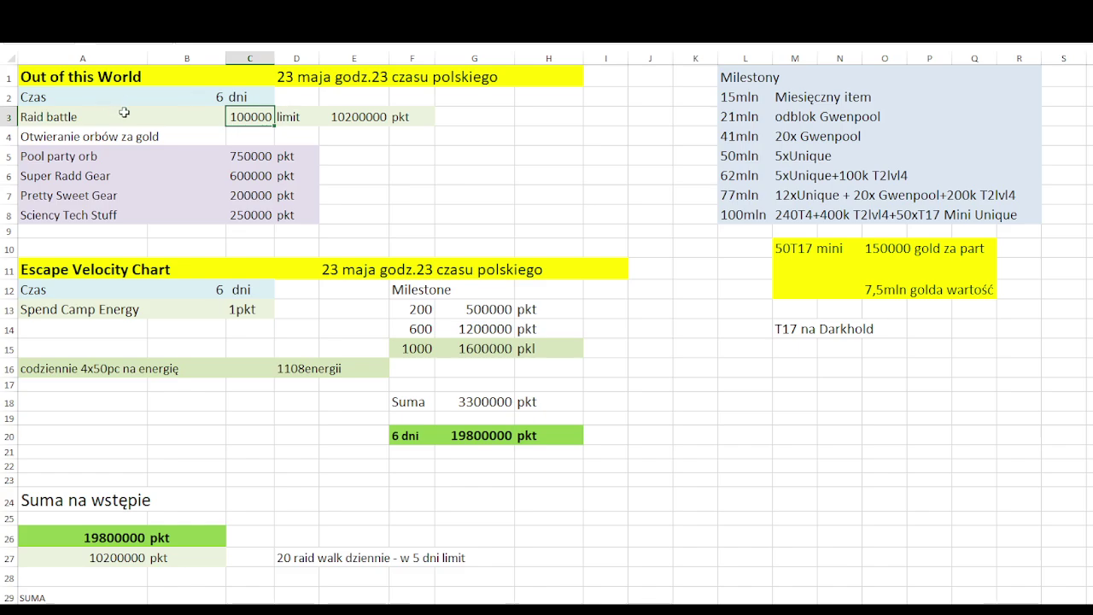
drag(118, 120, 303, 111)
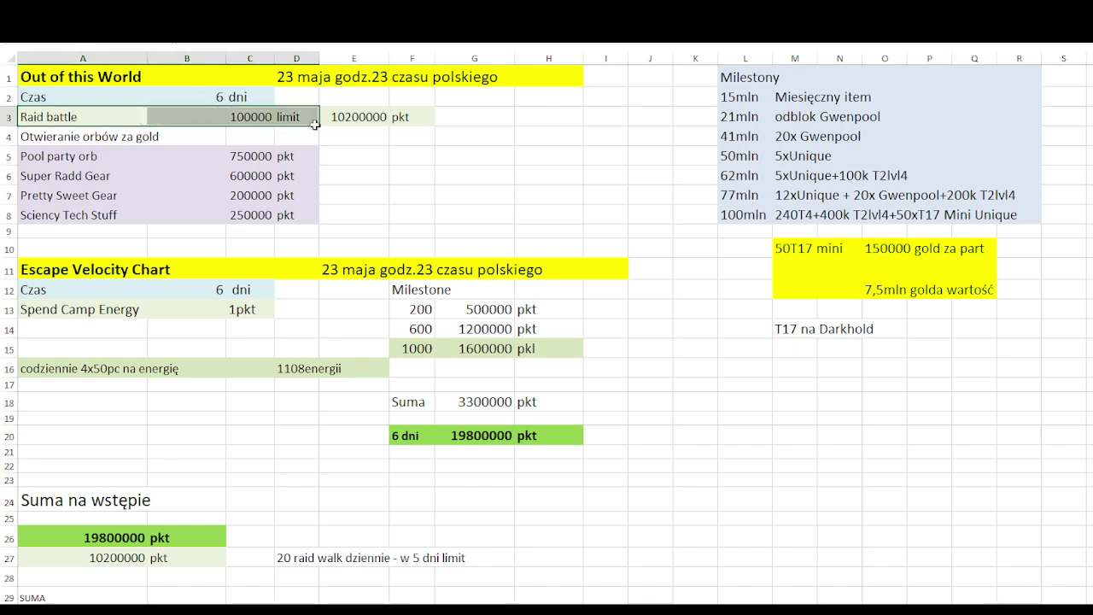
click(405, 144)
drag(166, 116, 285, 125)
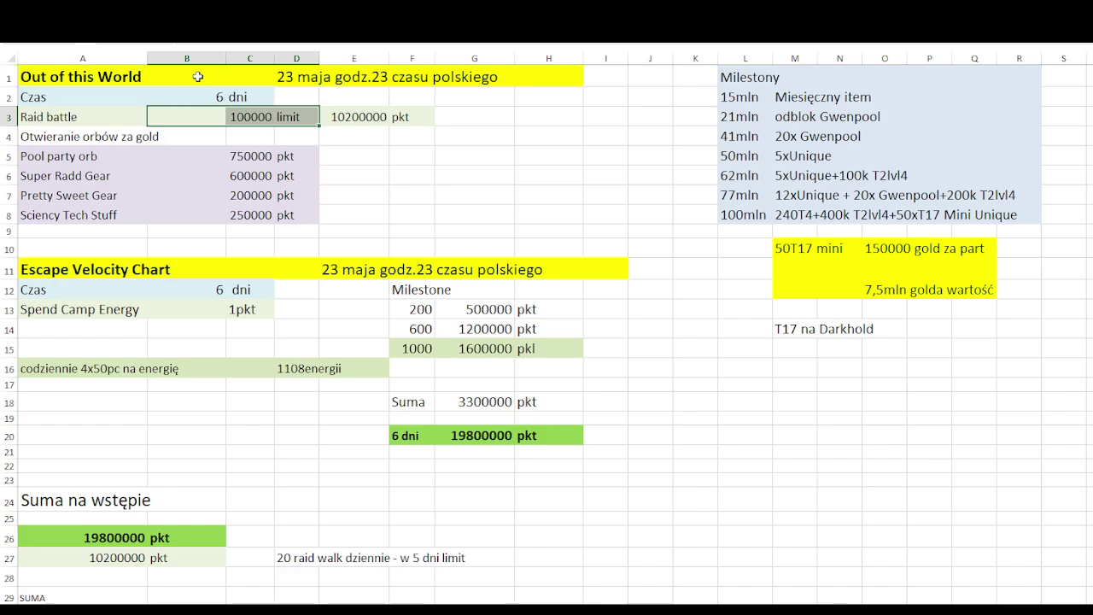
drag(183, 98, 250, 96)
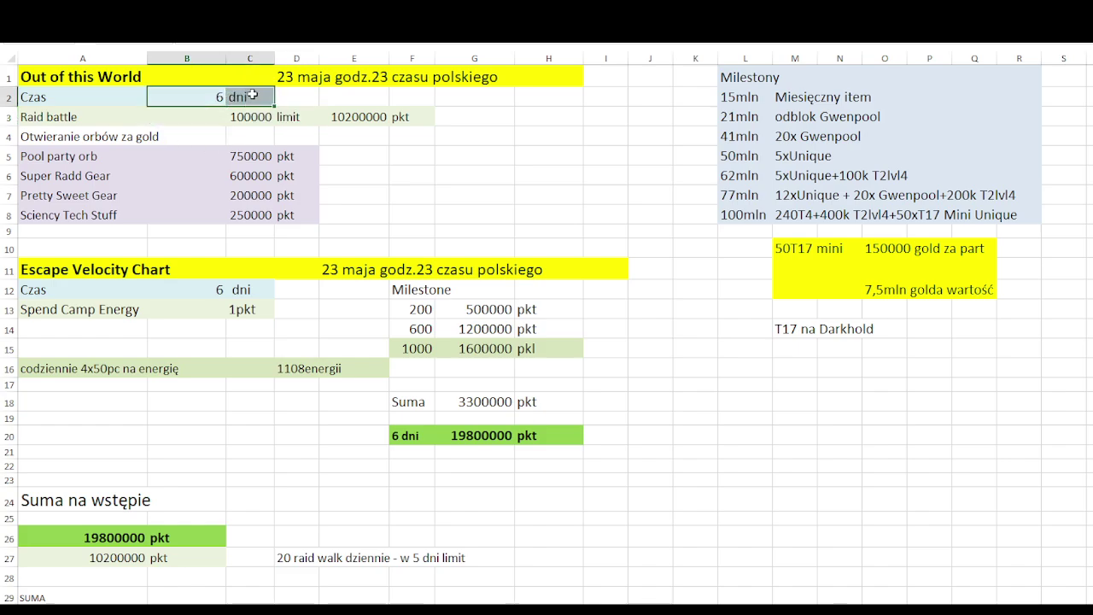
click(379, 119)
drag(341, 116, 400, 115)
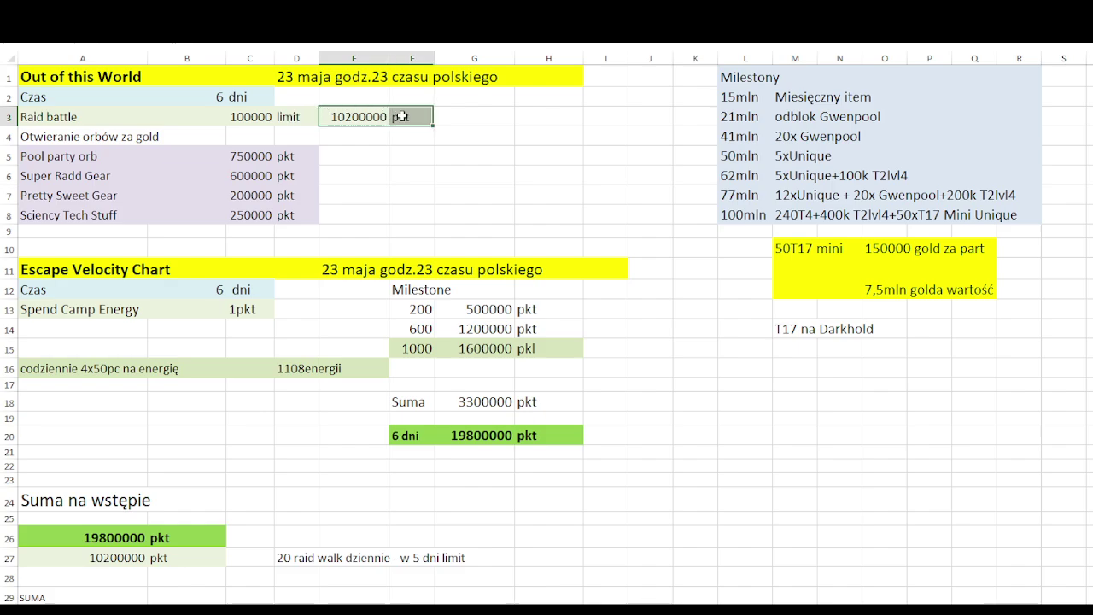
click(355, 242)
- Compare the six-day Escape Velocity total and the raid limit with the two entries under Suma na wstępie
scroll(195, 297, down, 1)
scroll(196, 297, down, 2)
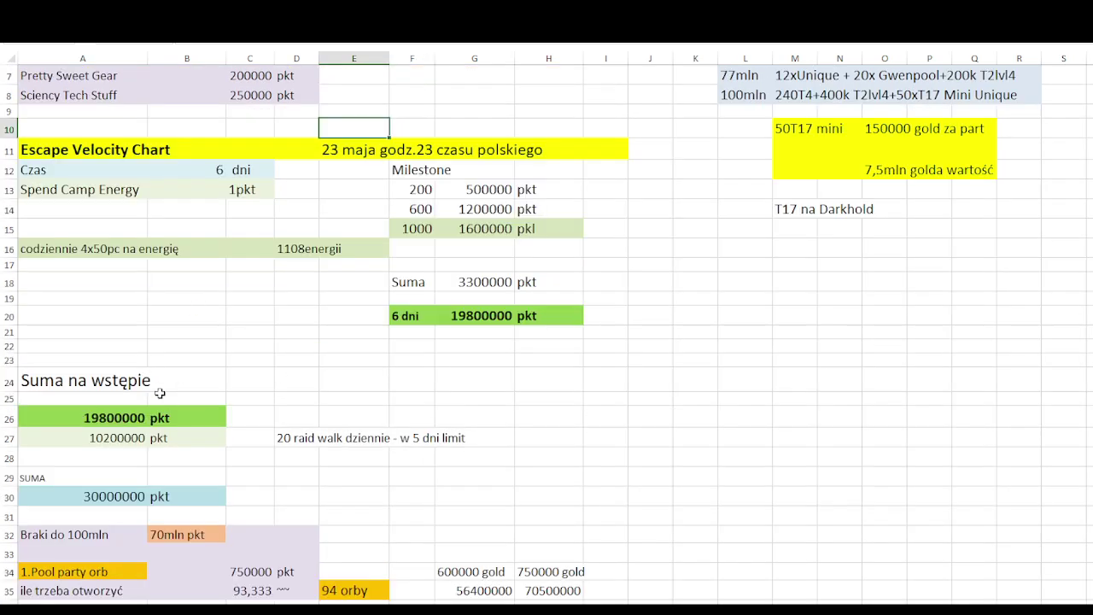
click(470, 323)
scroll(341, 356, up, 3)
click(376, 118)
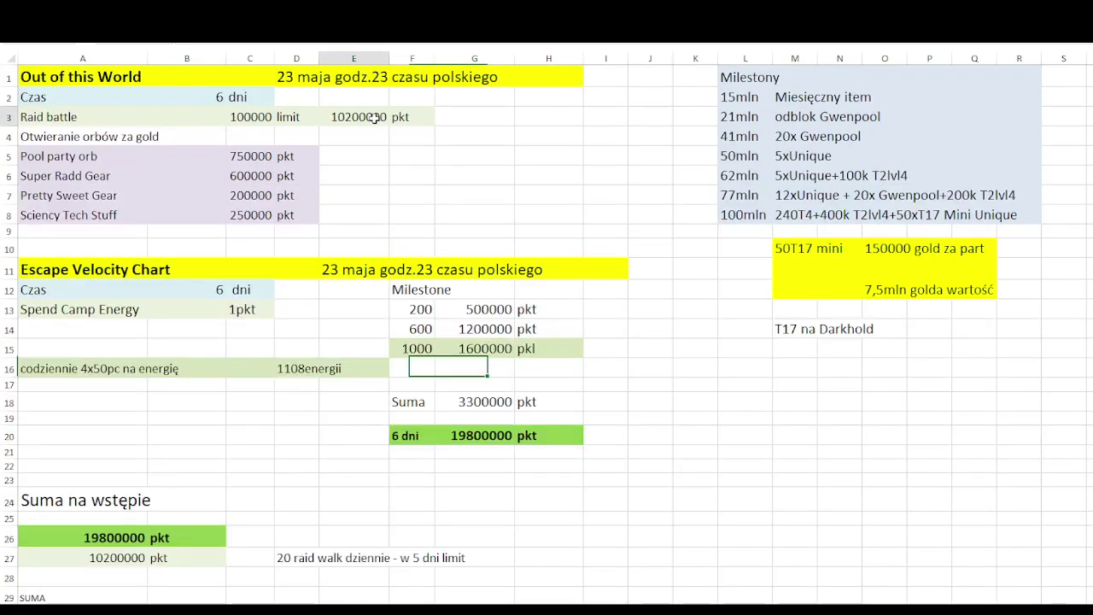
scroll(171, 418, down, 2)
drag(110, 434, 226, 420)
scroll(226, 376, down, 1)
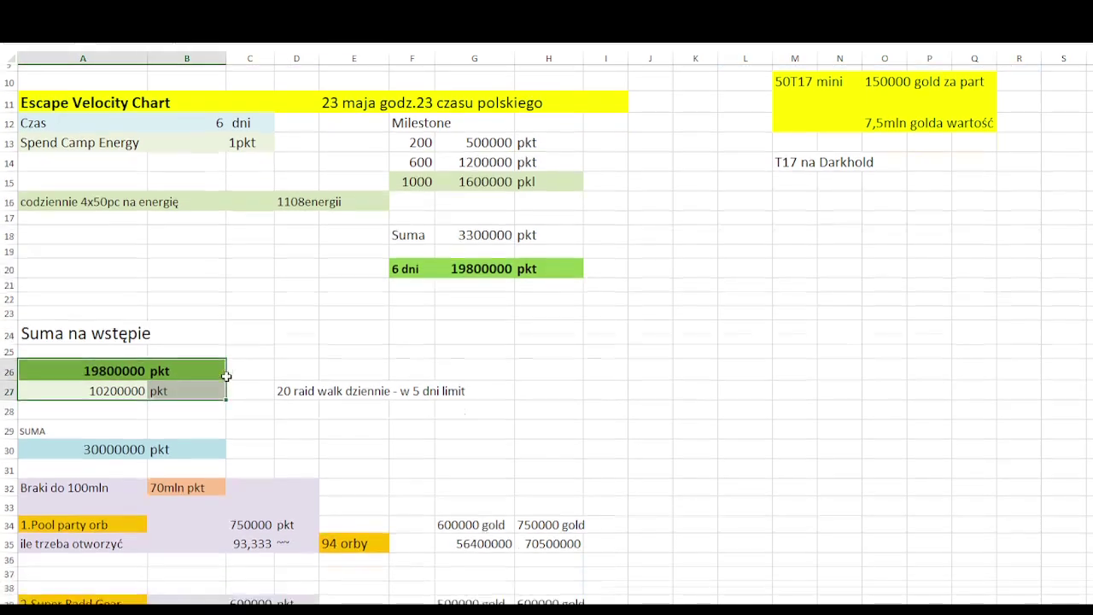
- Check the combined starting points under SUMA against the Out of this World milestone list, starting at the 15mln reward
drag(76, 448, 183, 447)
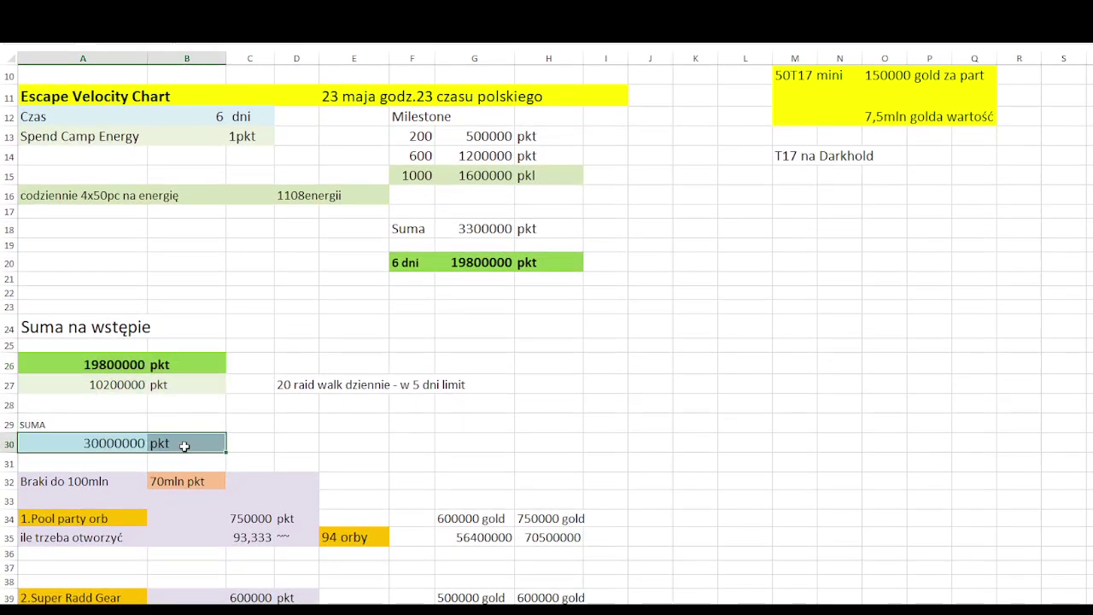
scroll(794, 119, up, 3)
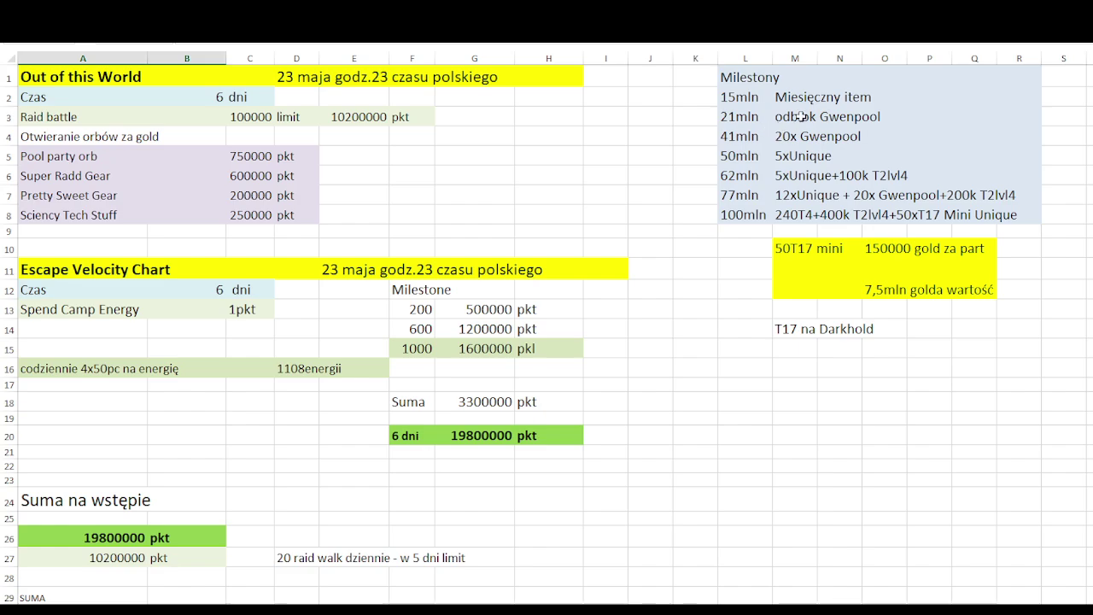
drag(741, 122, 850, 97)
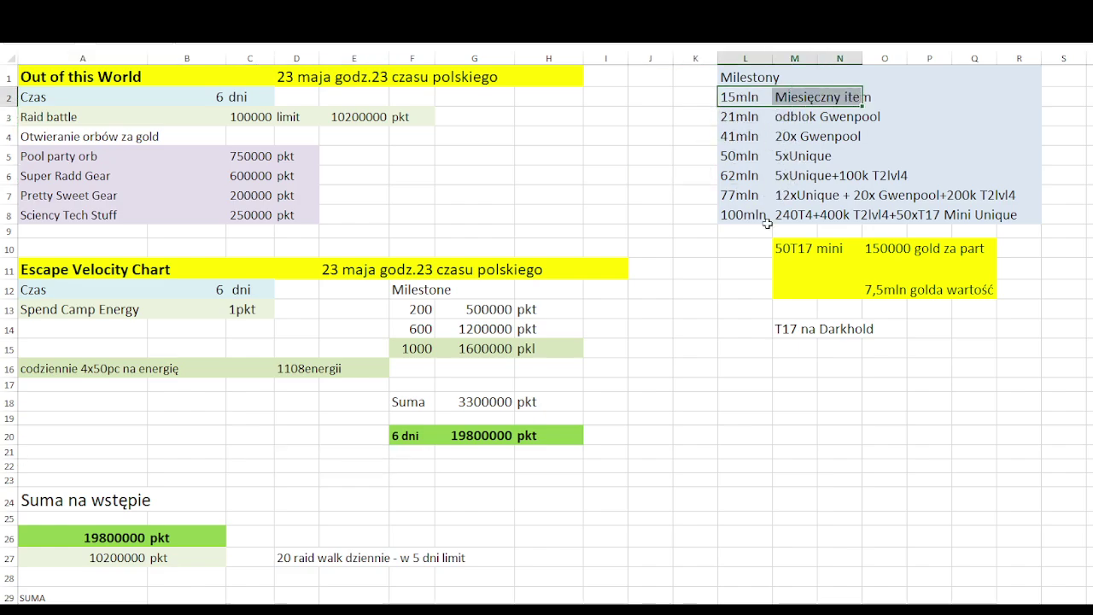
scroll(338, 265, down, 4)
scroll(338, 265, down, 1)
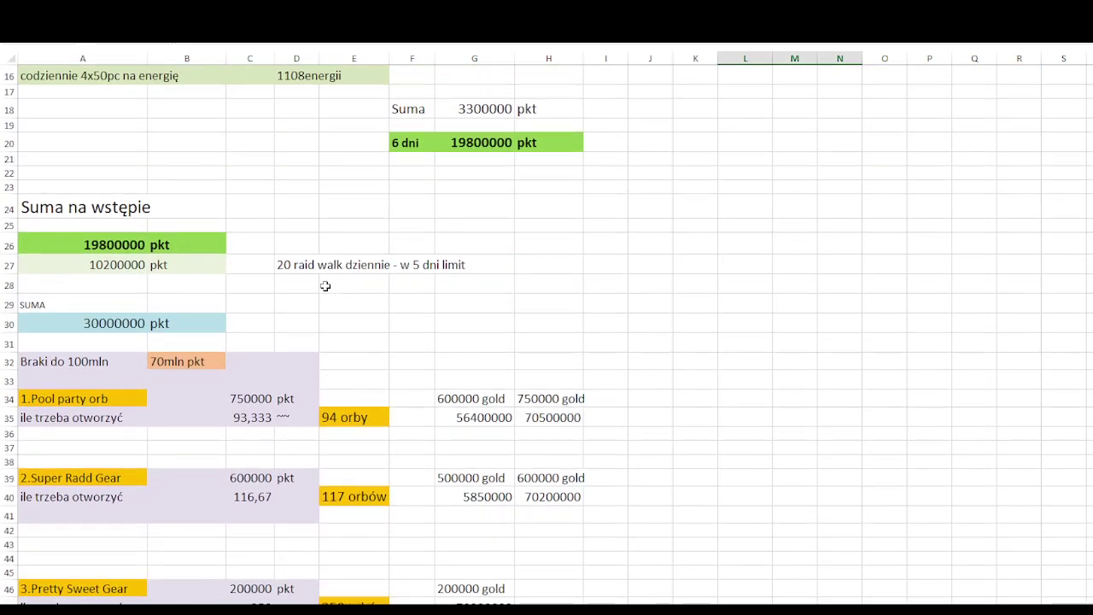
- Examine the Braki do 100mln shortfall together with the SUMA entry above it
click(293, 300)
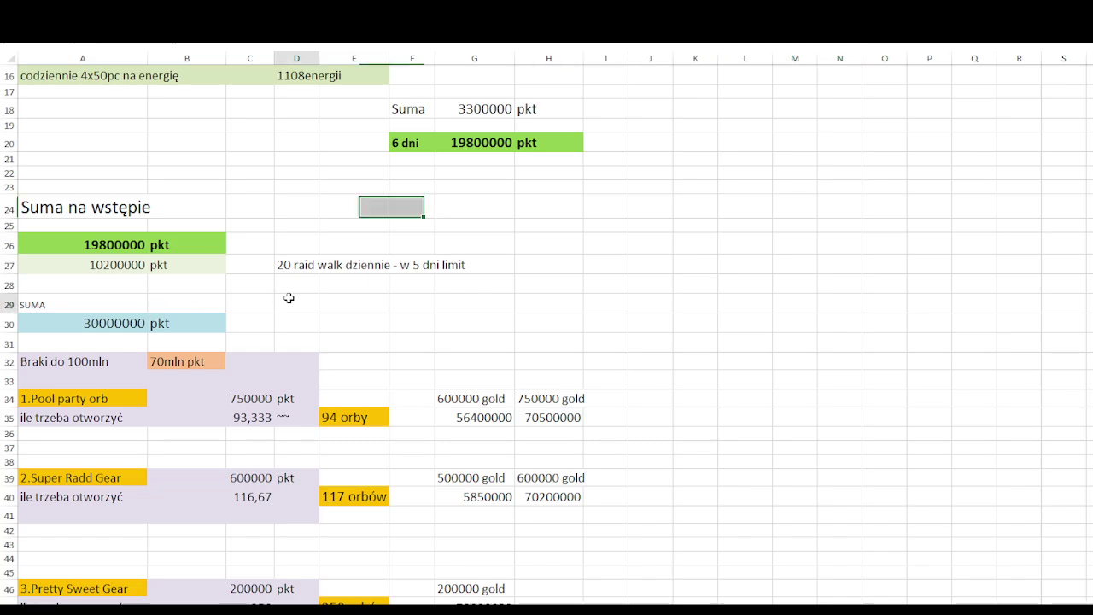
scroll(405, 317, down, 2)
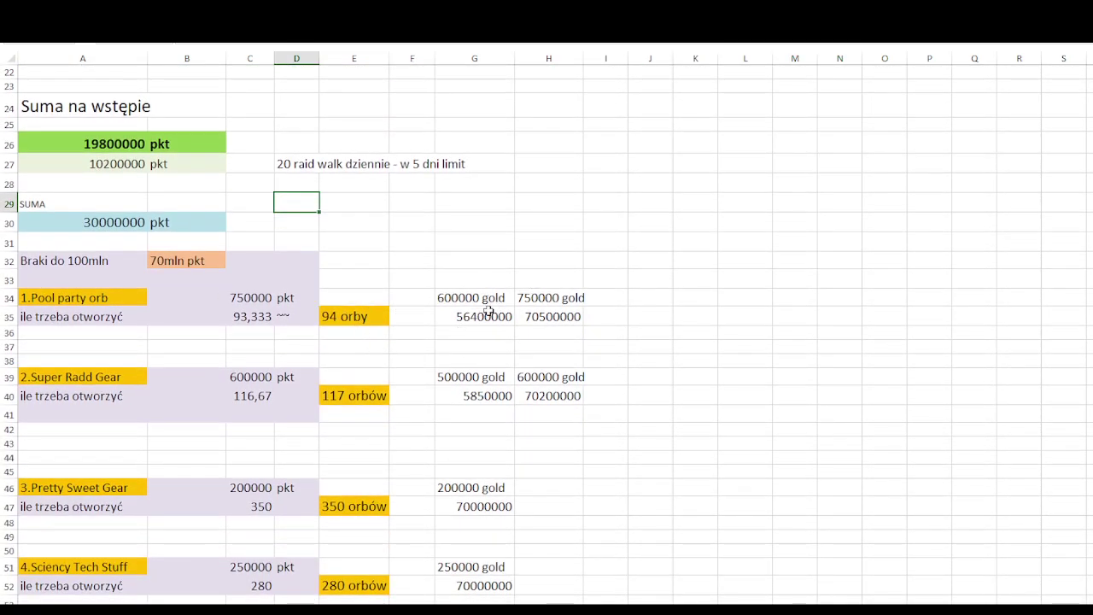
scroll(349, 245, down, 1)
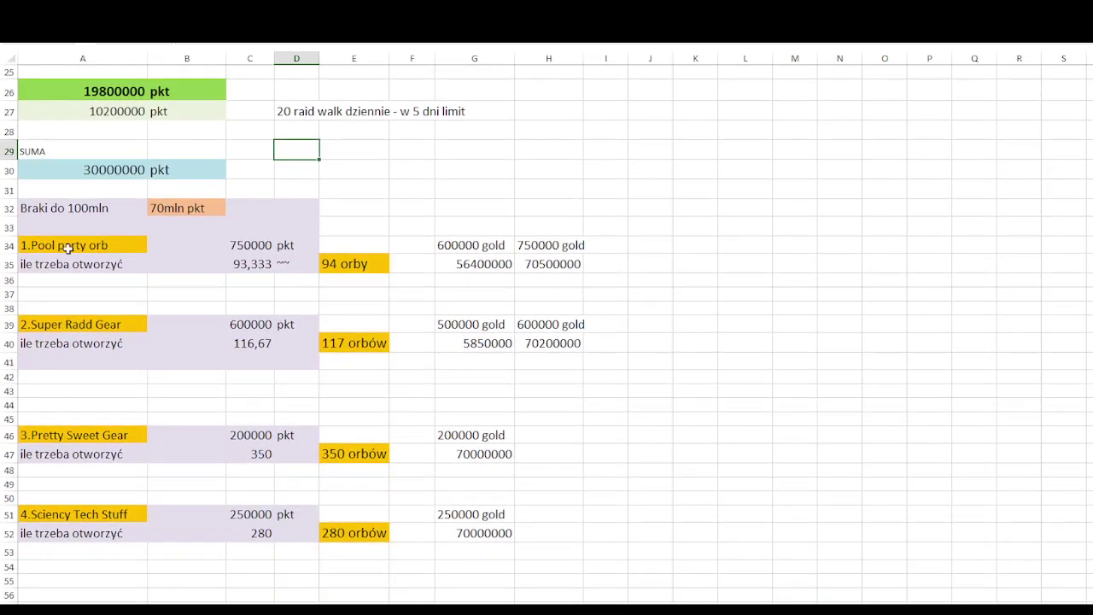
click(58, 206)
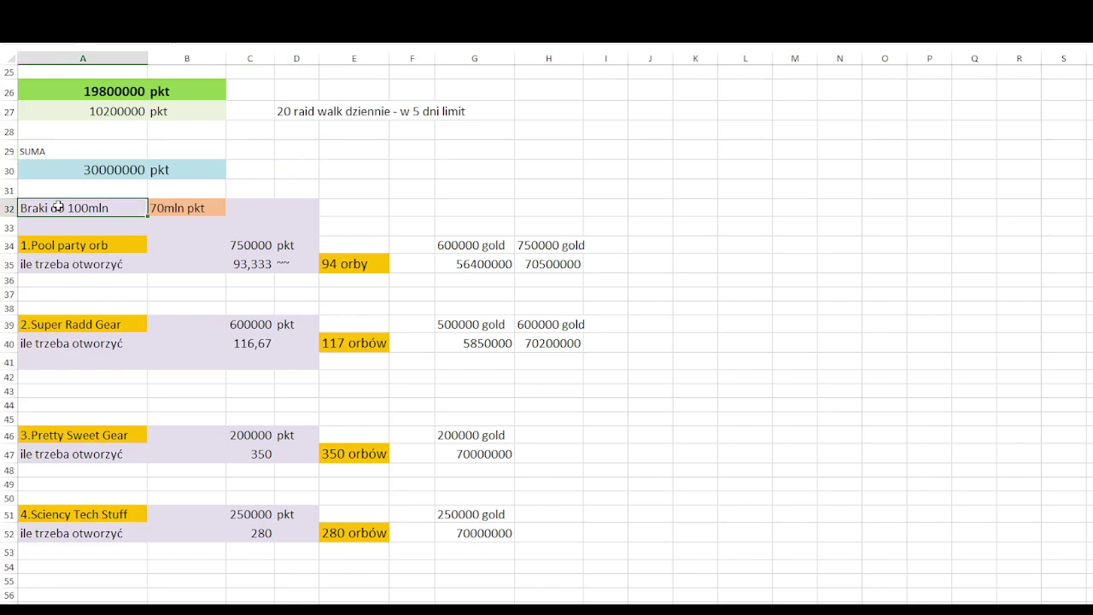
click(162, 214)
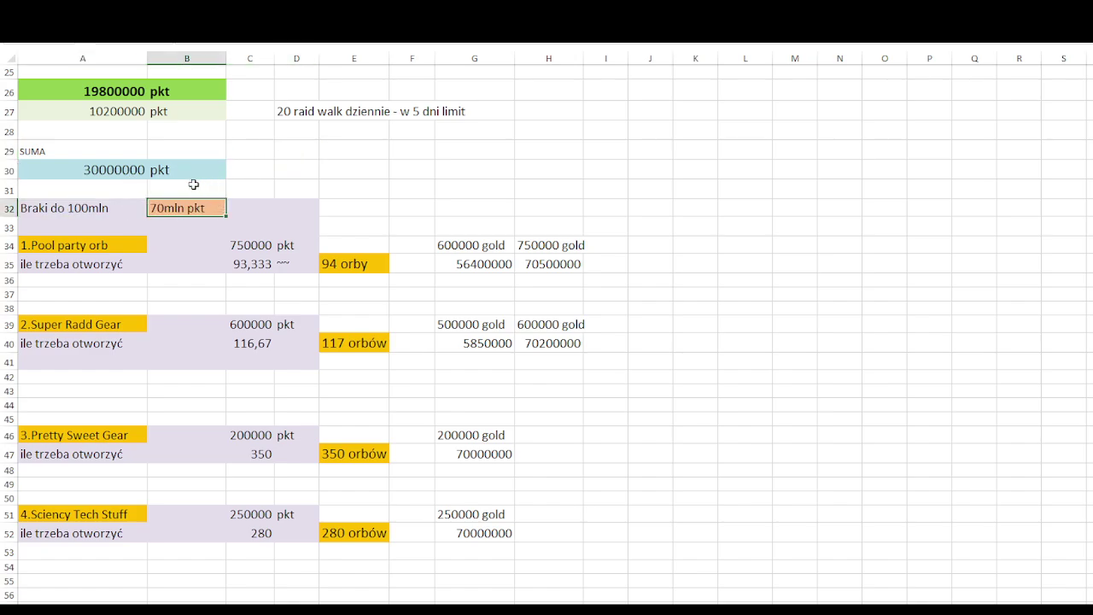
scroll(192, 182, up, 1)
drag(65, 209, 188, 210)
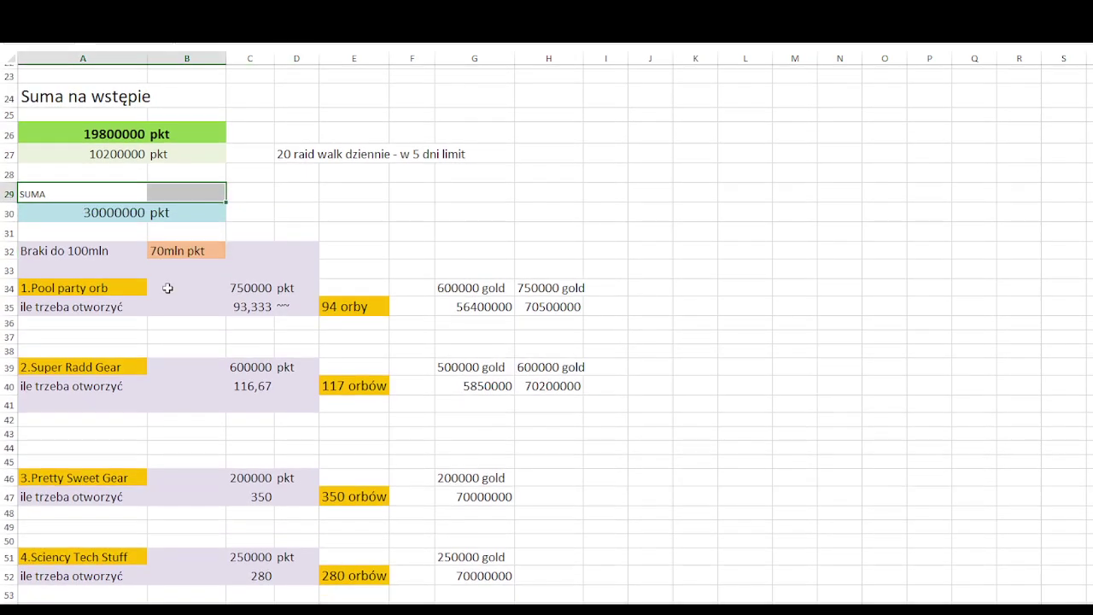
- Go through the four orb options for covering the shortfall, from Pool party orb to Sciency Tech Stuff
scroll(94, 240, down, 1)
click(88, 243)
click(111, 327)
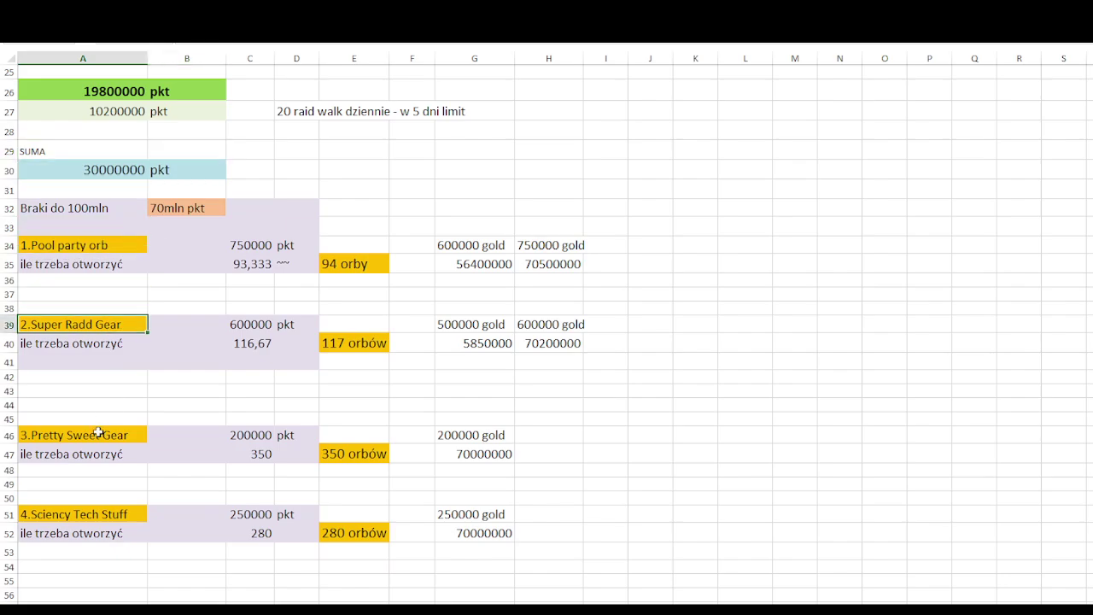
click(109, 433)
click(112, 508)
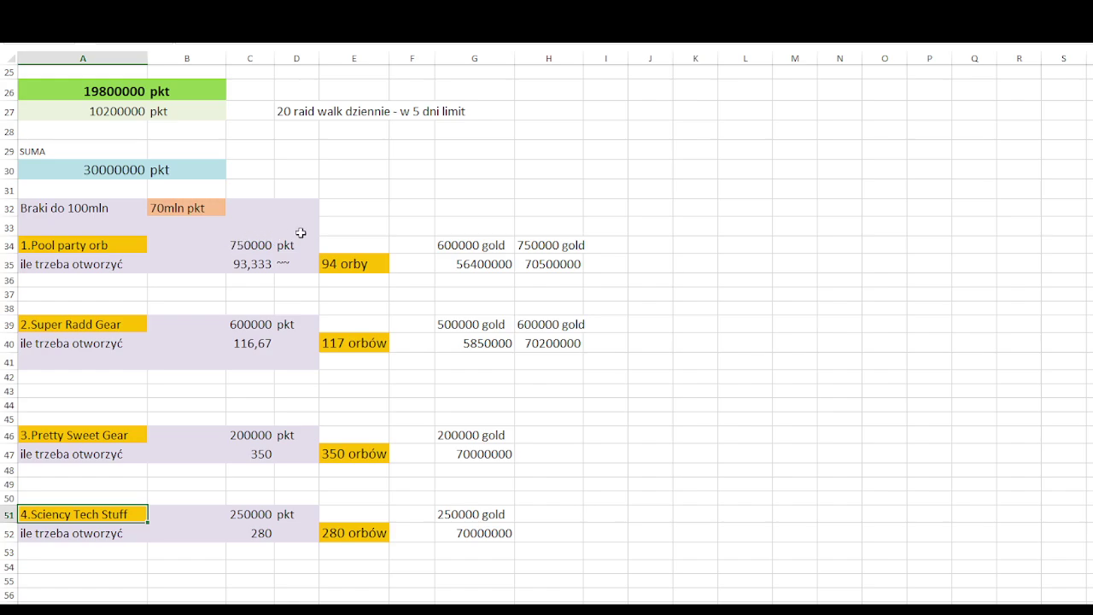
- Compare the points per Pool party orb with the points still missing to 100mln
click(250, 247)
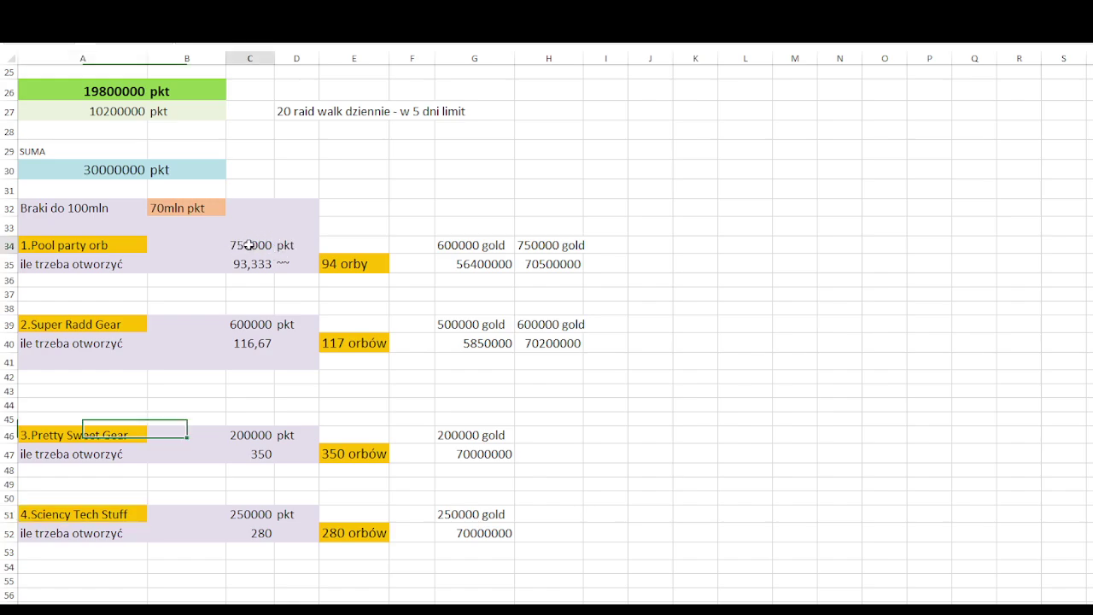
click(94, 247)
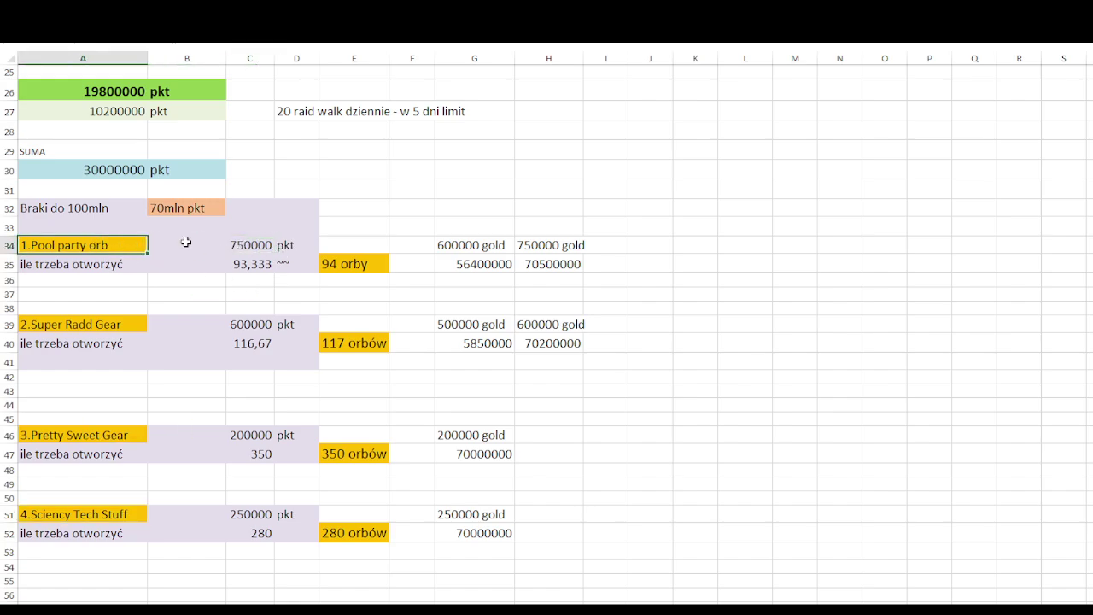
click(262, 246)
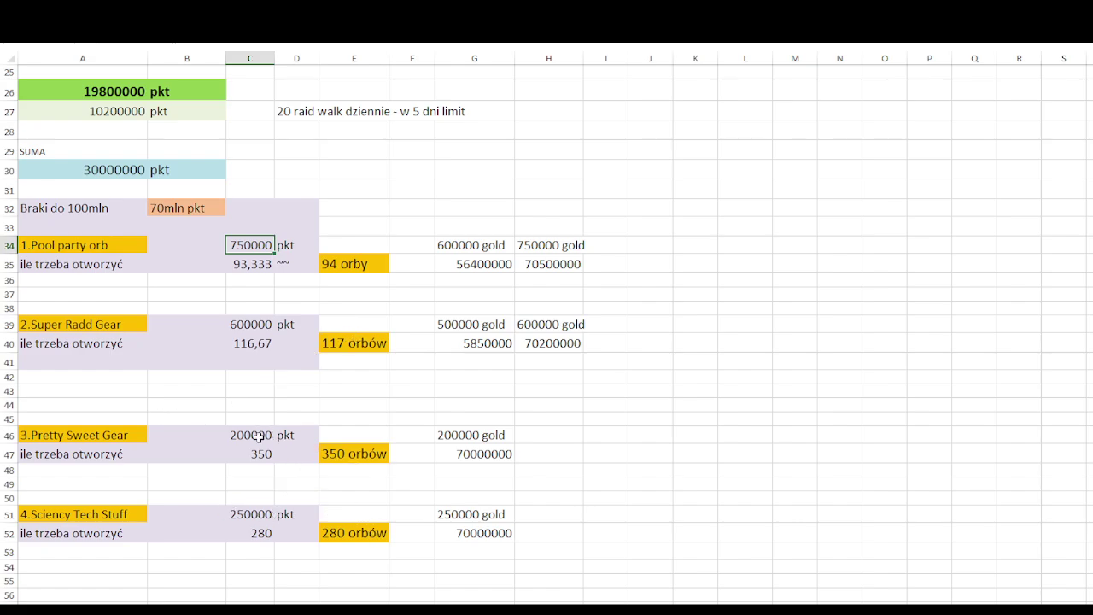
click(170, 206)
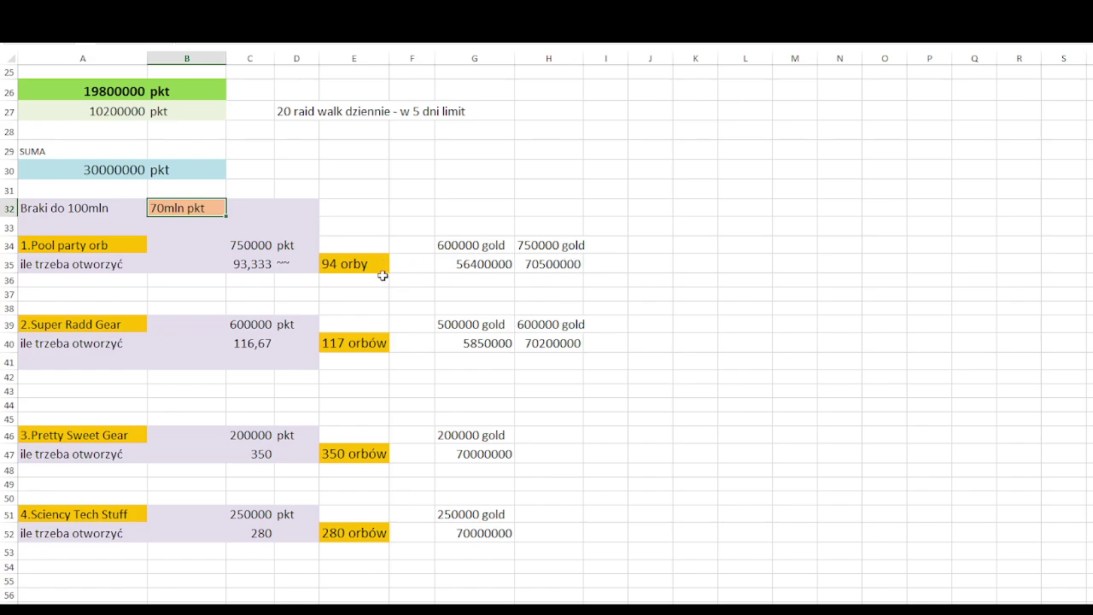
- Compare the Super Radd Gear orb's points, gold price and total cost with the Pretty Sweet Gear total cost
click(457, 455)
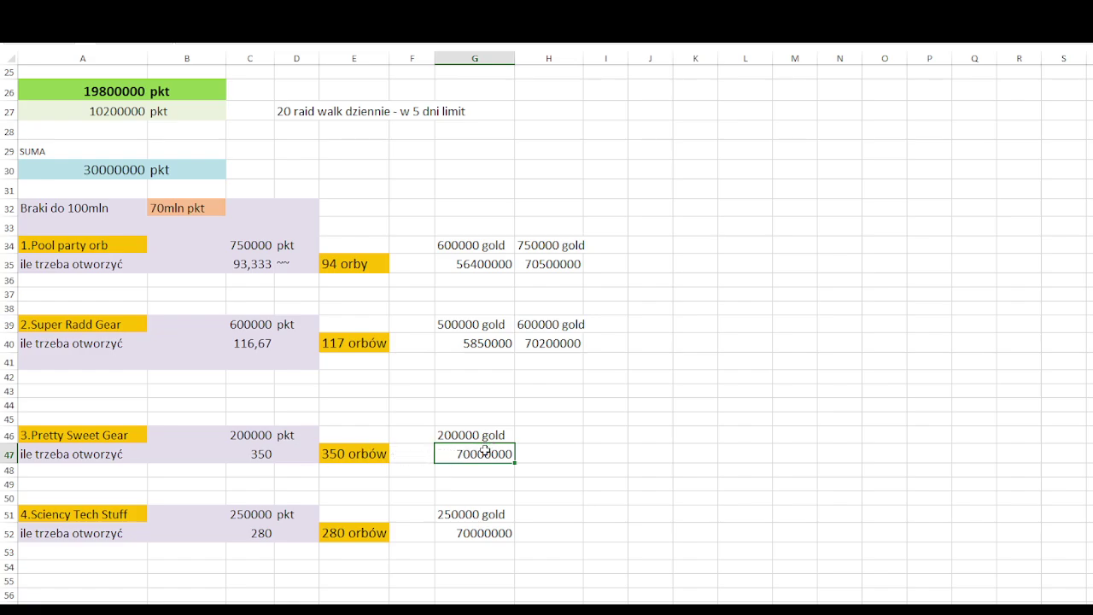
click(248, 323)
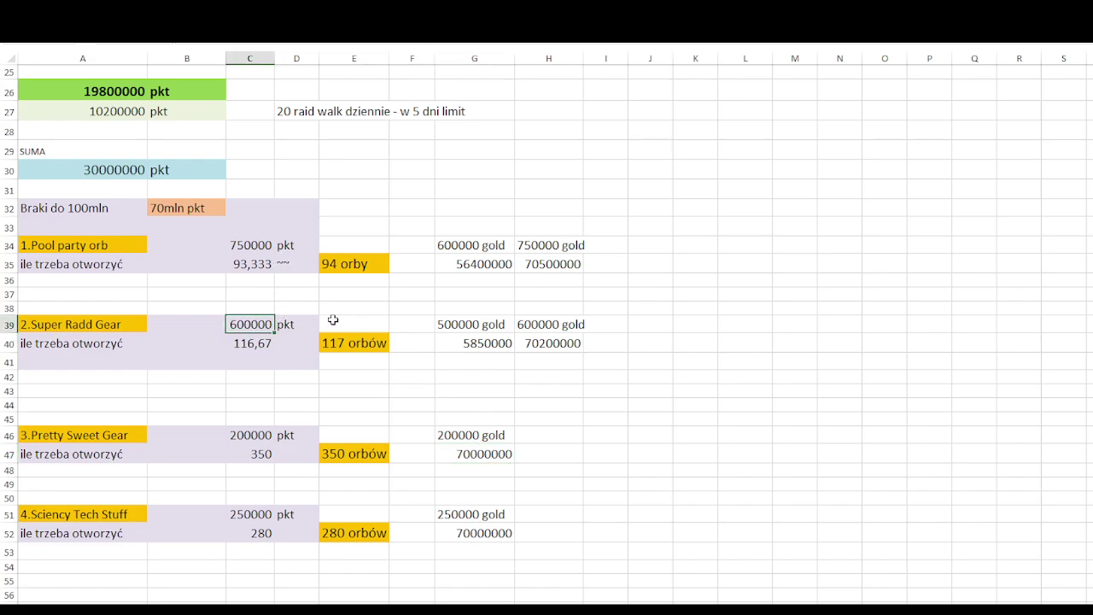
click(461, 323)
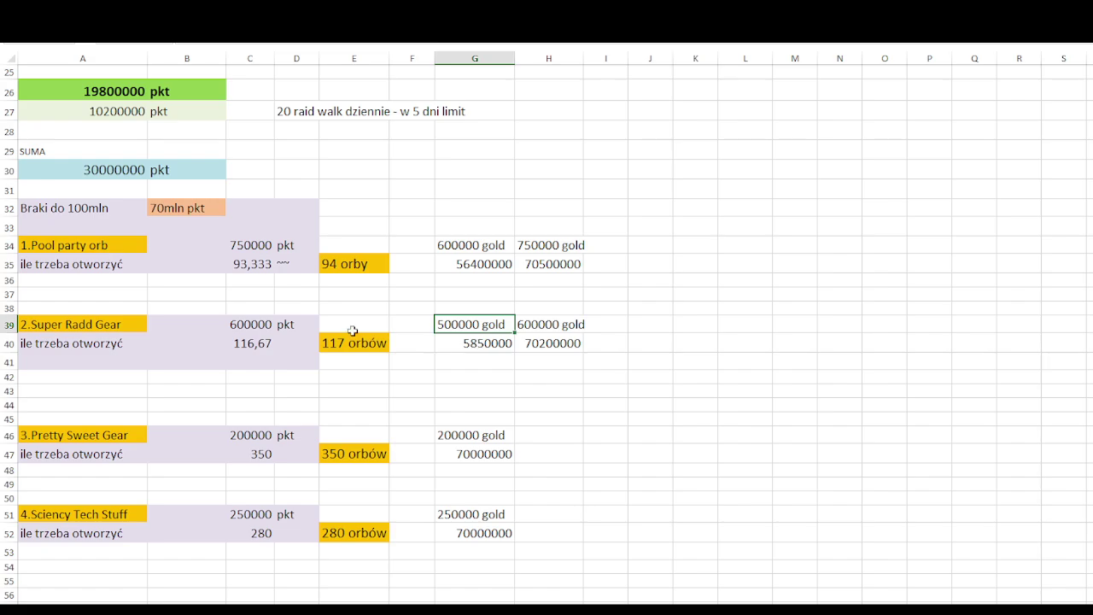
click(493, 345)
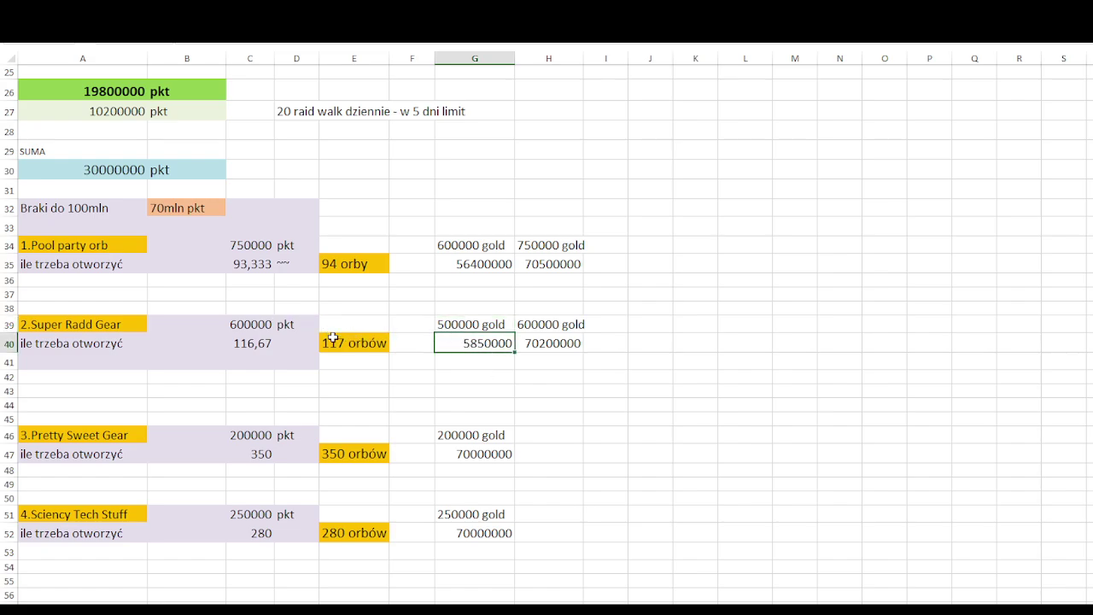
click(455, 377)
click(464, 350)
click(487, 456)
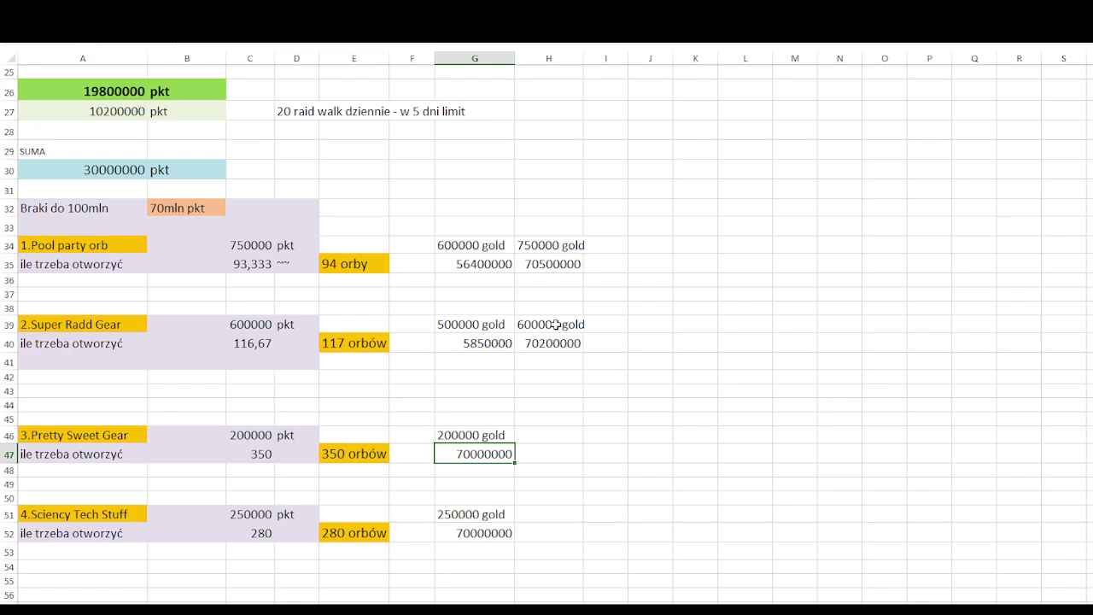
- Delete the alternative 600000 gold price and its total from the Super Radd Gear section
drag(556, 325, 553, 338)
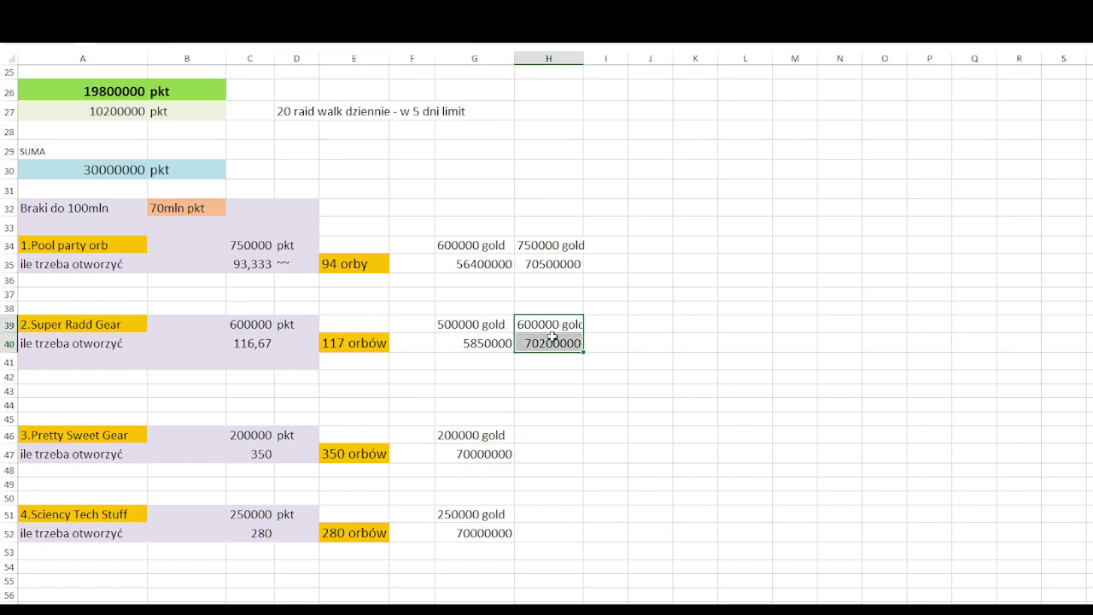
key(Delete)
click(560, 296)
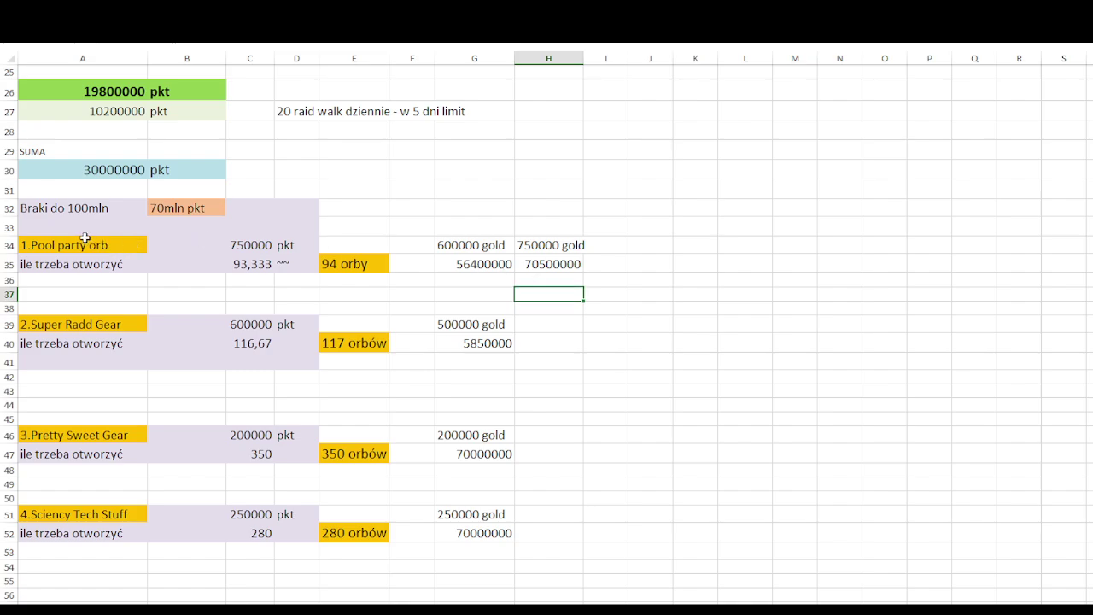
- Review the Pool party orb's points, its first gold price and the matching total cost
drag(66, 243, 251, 246)
click(251, 247)
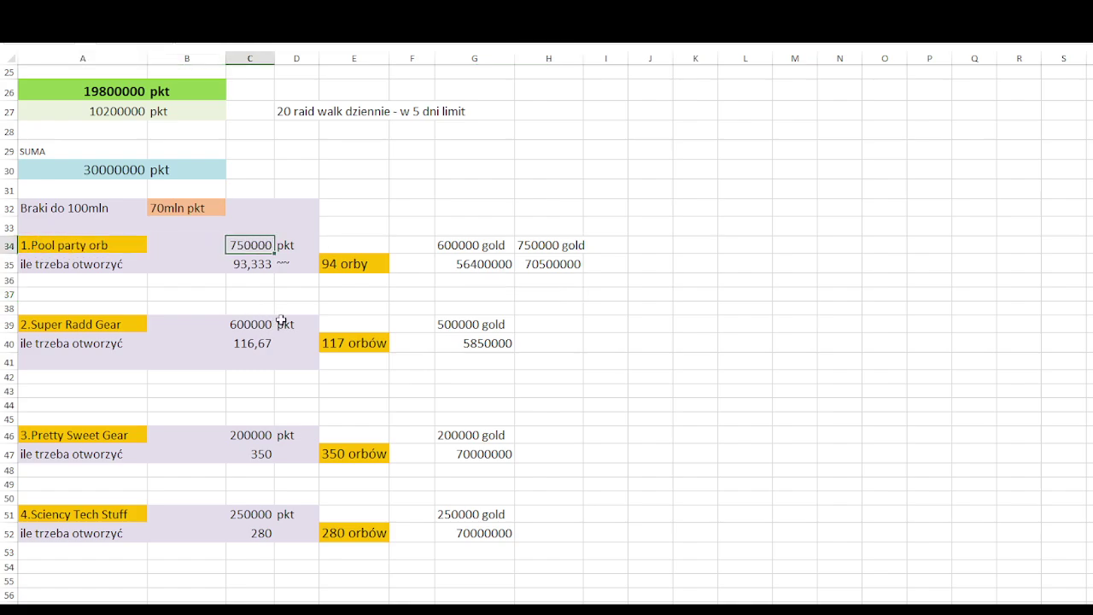
click(477, 245)
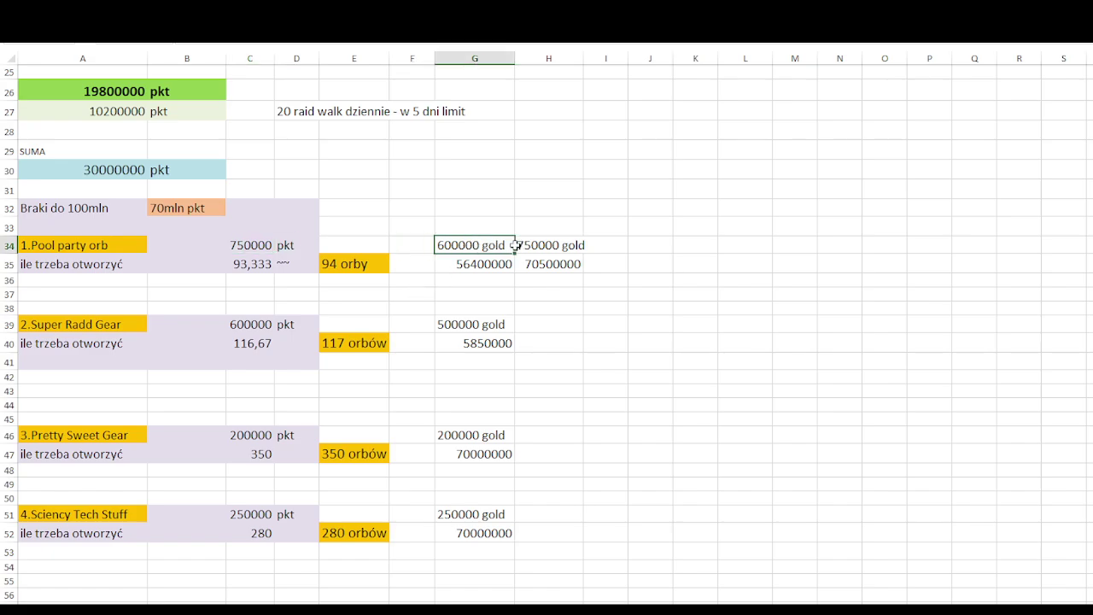
click(478, 263)
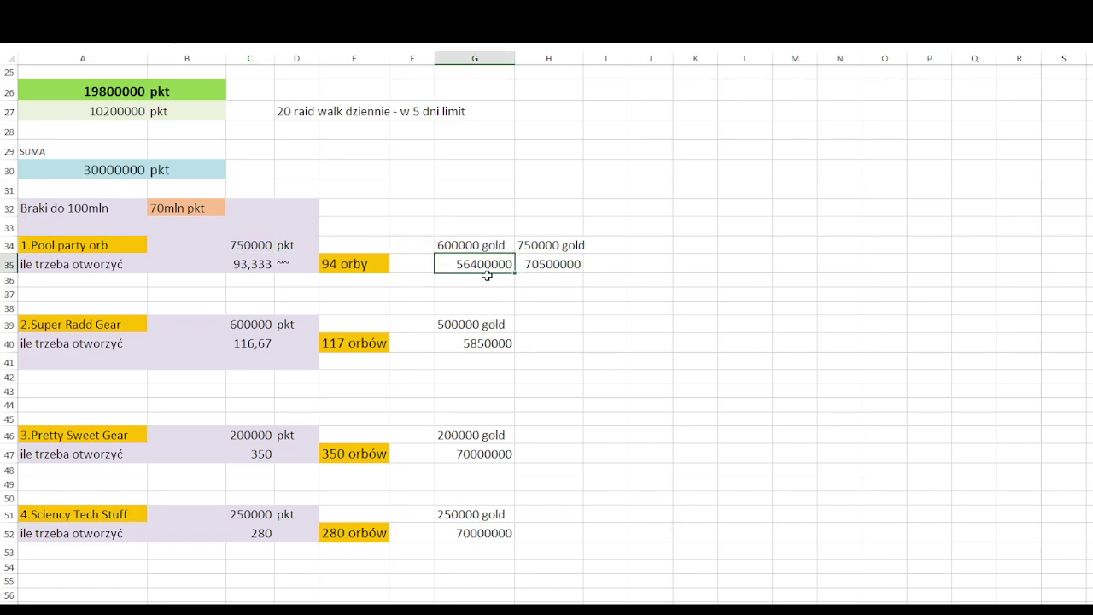
- Set the Pool party orb's second gold price in H34 to 500000 gold
double_click(531, 244)
key(BackSpace)
key(BackSpace)
text(50)
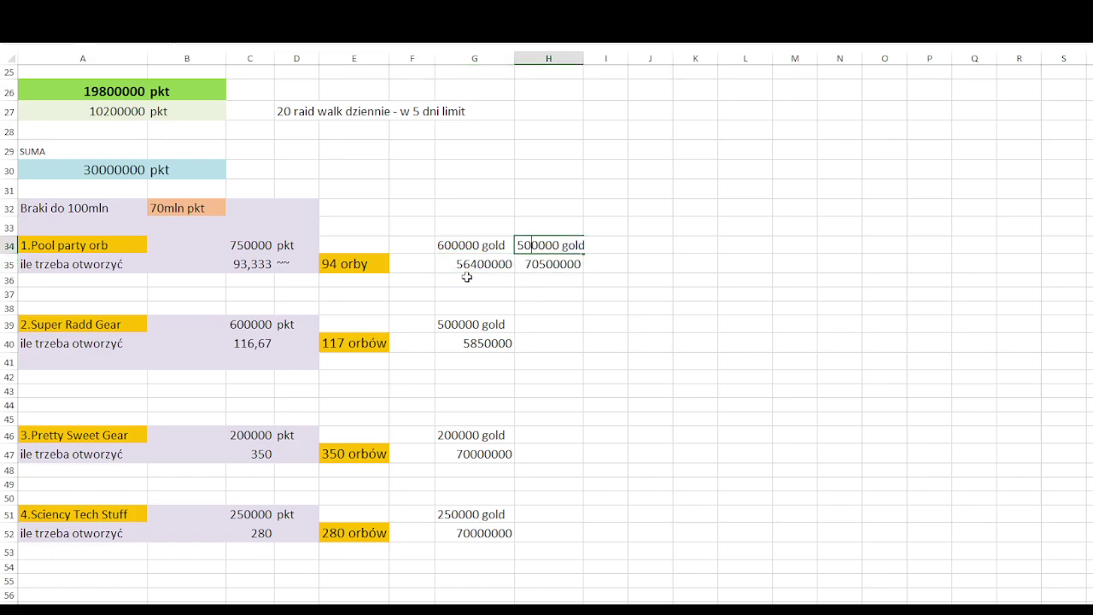
key(Return)
- Update the formula below the Pool party orb's second gold price to multiply 500000 by 94 orbs
key(F2)
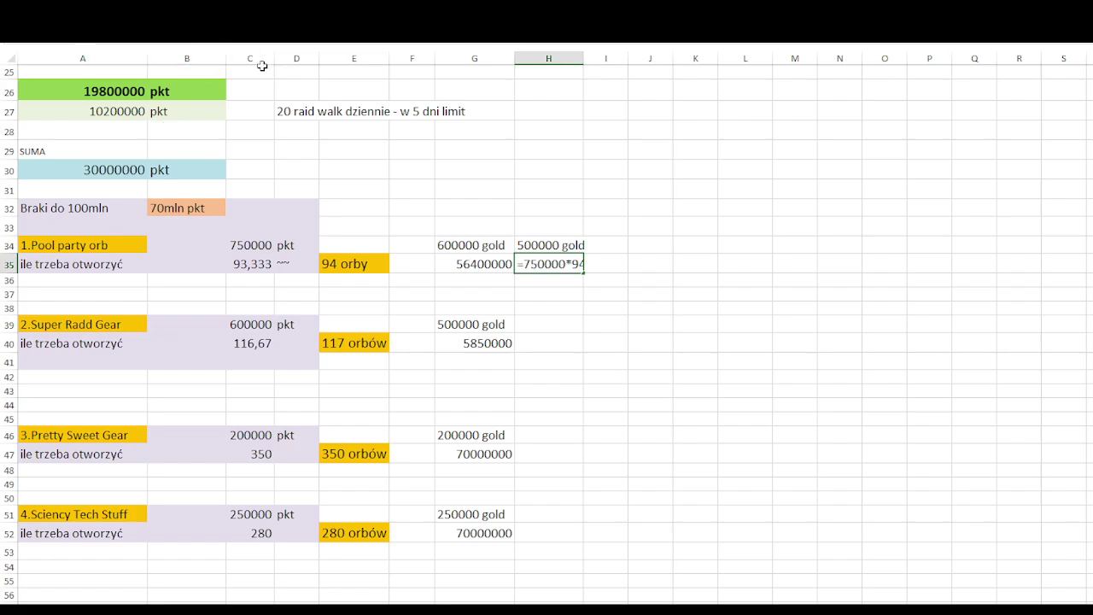
key(Home)
key(Right)
key(Delete)
text(0)
key(Return)
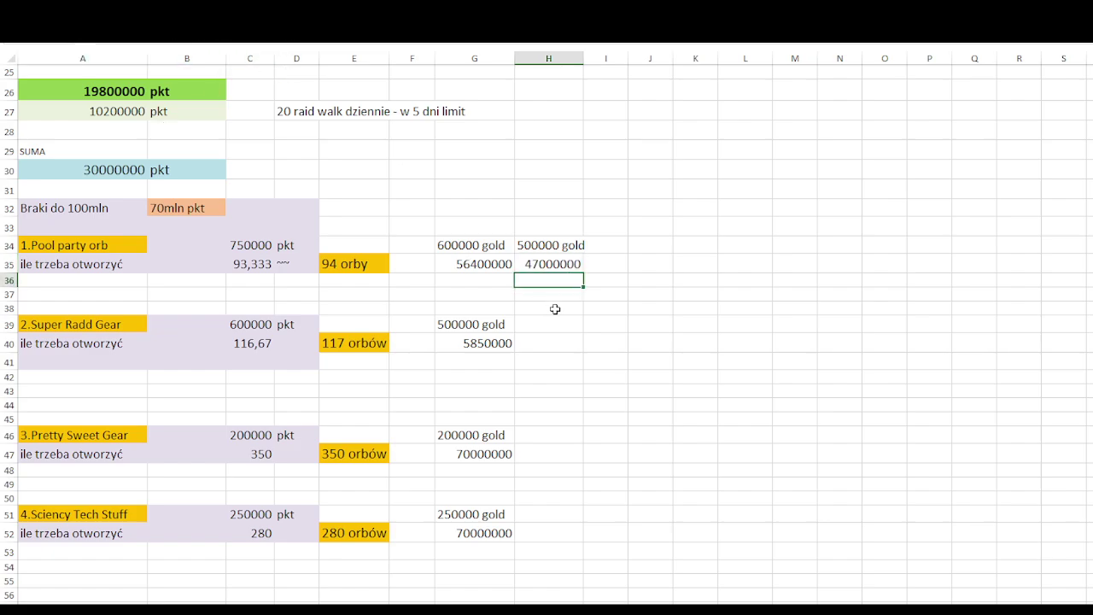
key(Up)
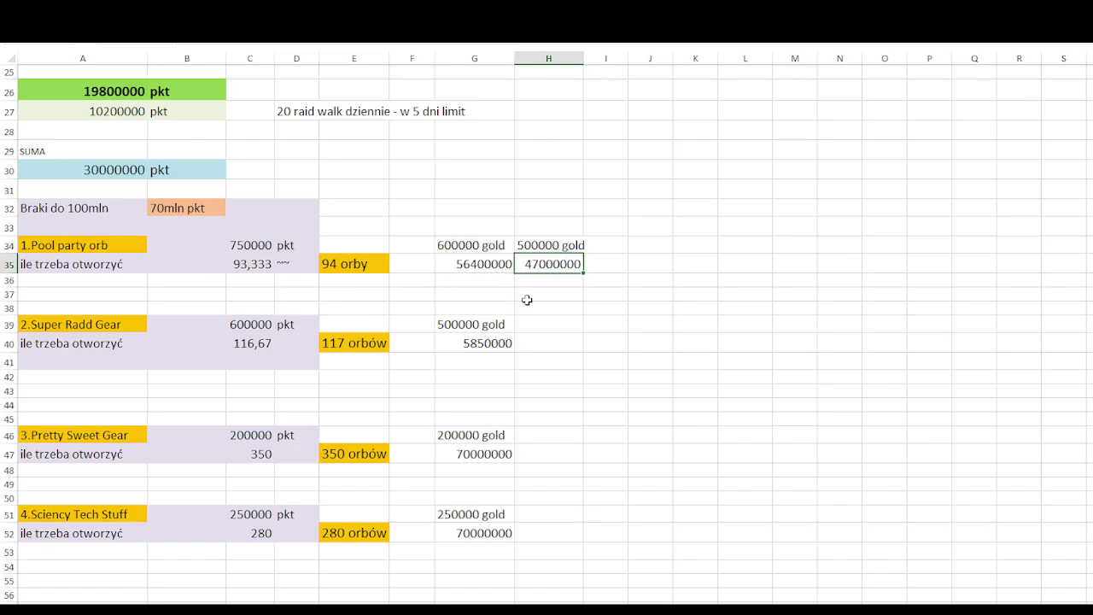
- Return to the Milestony list and examine the rewards of the 100mln milestone
scroll(507, 396, down, 1)
scroll(326, 271, up, 1)
scroll(647, 425, up, 8)
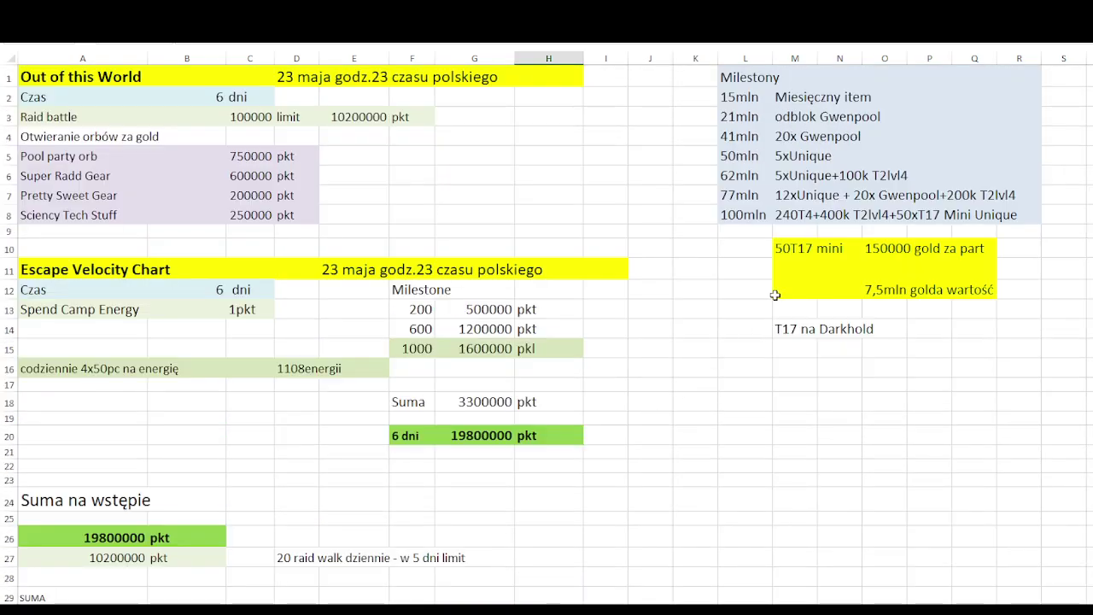
drag(744, 217, 1013, 218)
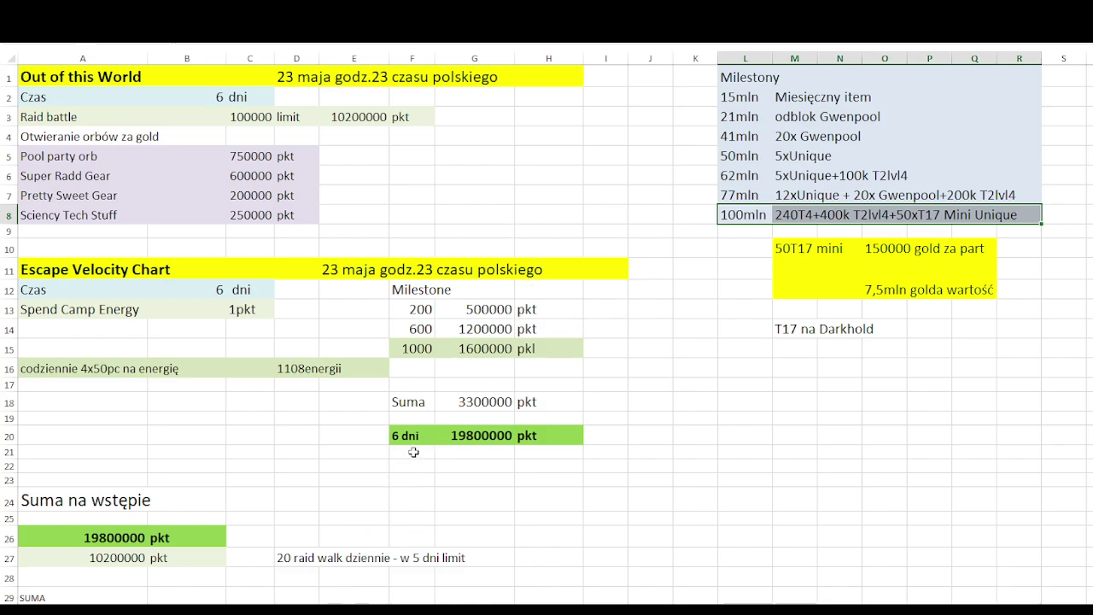
- Switch to the Geared for Glory sheet and view its scoring rules and milestone calculations
click(355, 174)
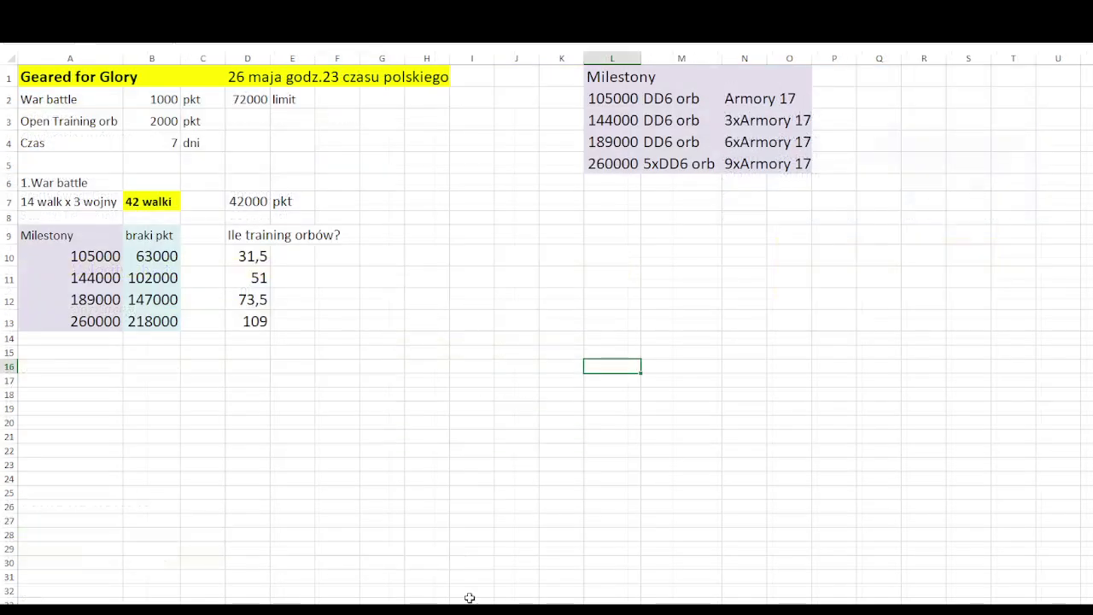
click(338, 299)
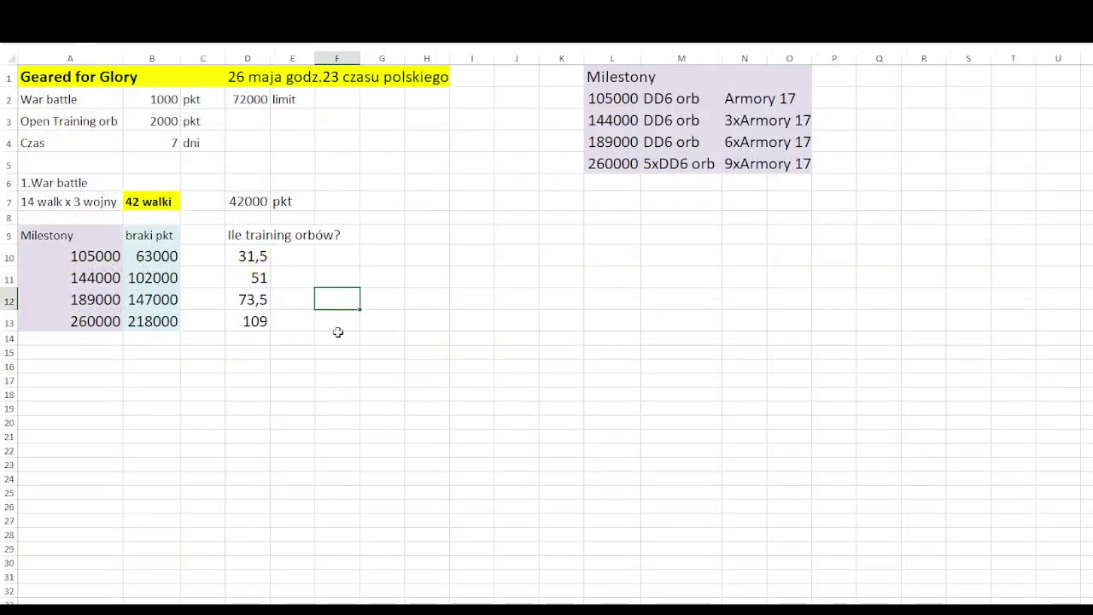
double_click(367, 183)
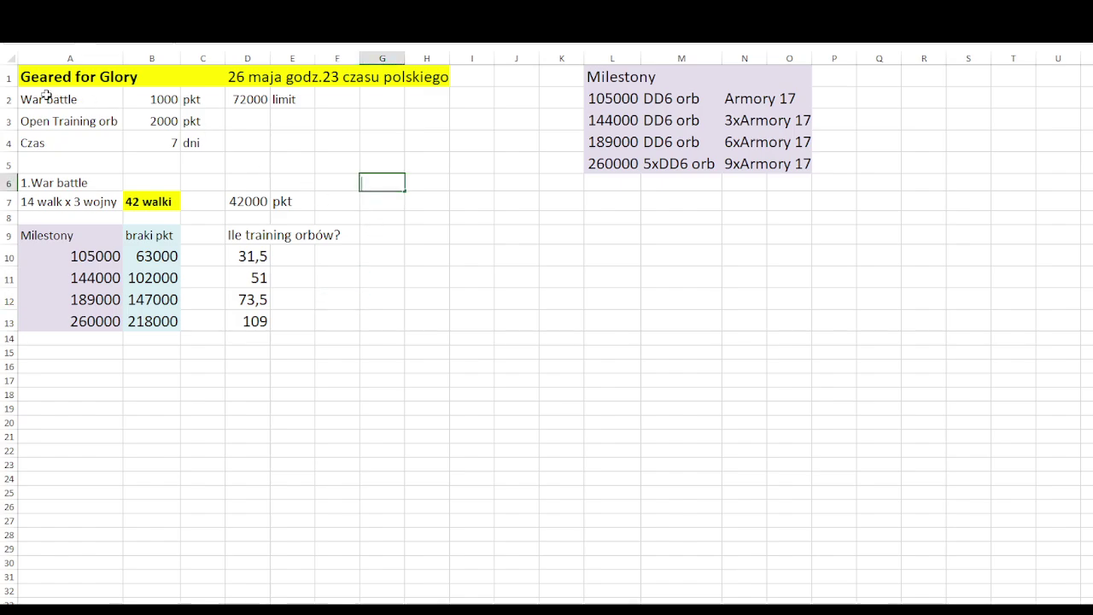
- Examine the Geared for Glory scoring rules for War battle and Open Training orb, including the War battle points limit
drag(47, 95, 205, 123)
click(151, 181)
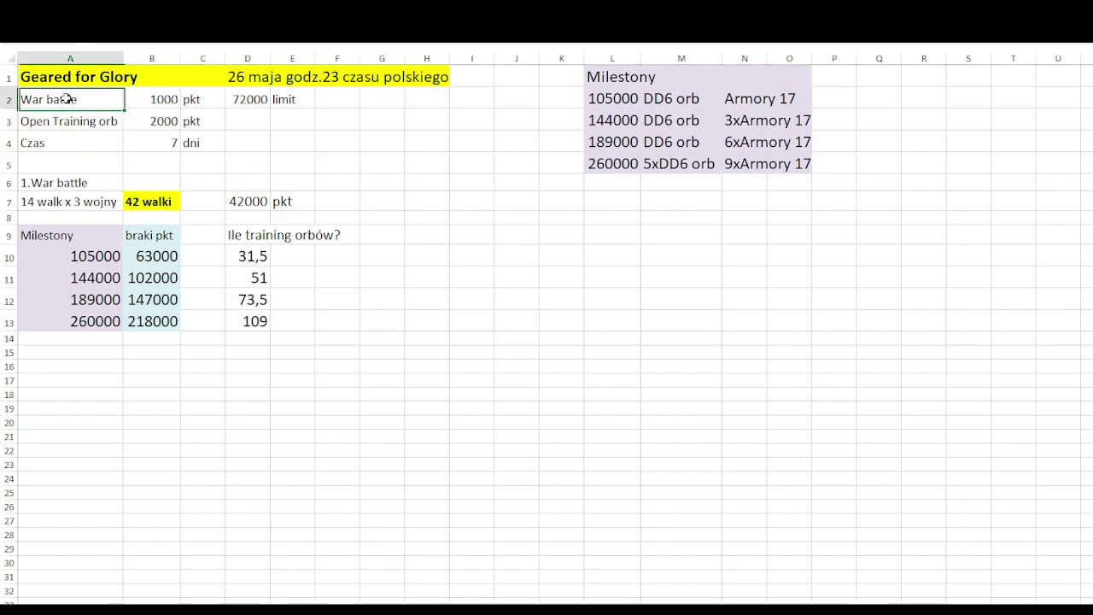
drag(60, 100, 205, 101)
click(334, 179)
drag(64, 122, 163, 122)
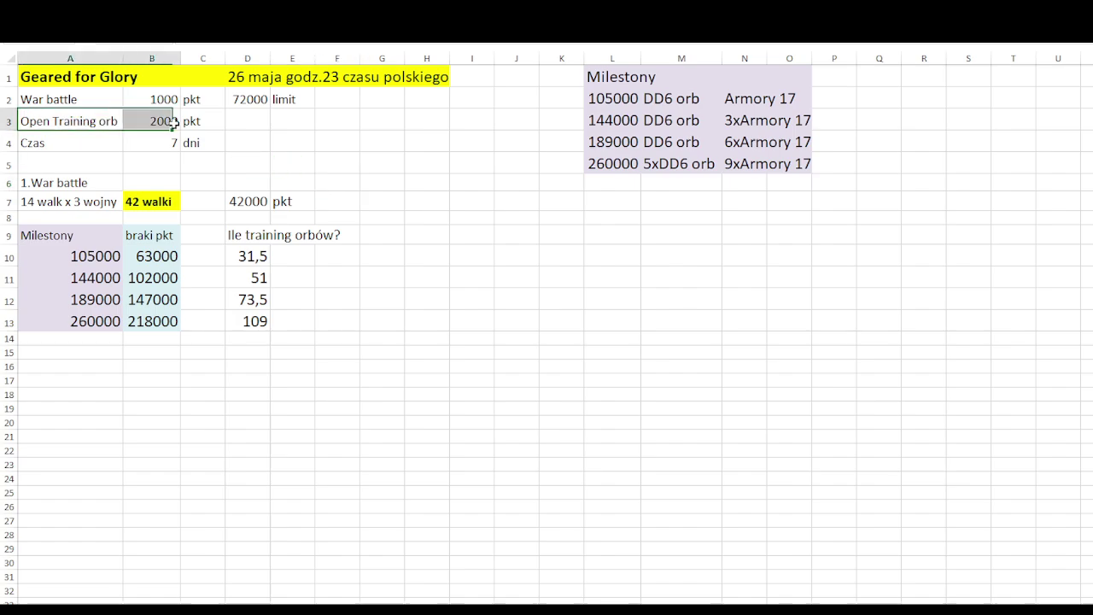
click(352, 150)
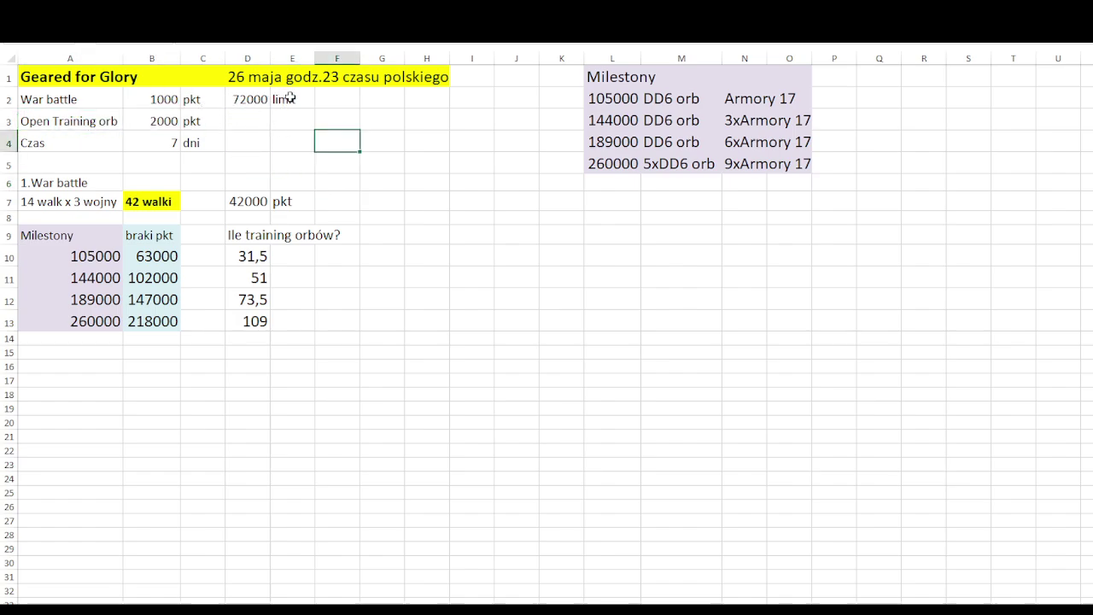
drag(290, 99, 234, 99)
click(304, 119)
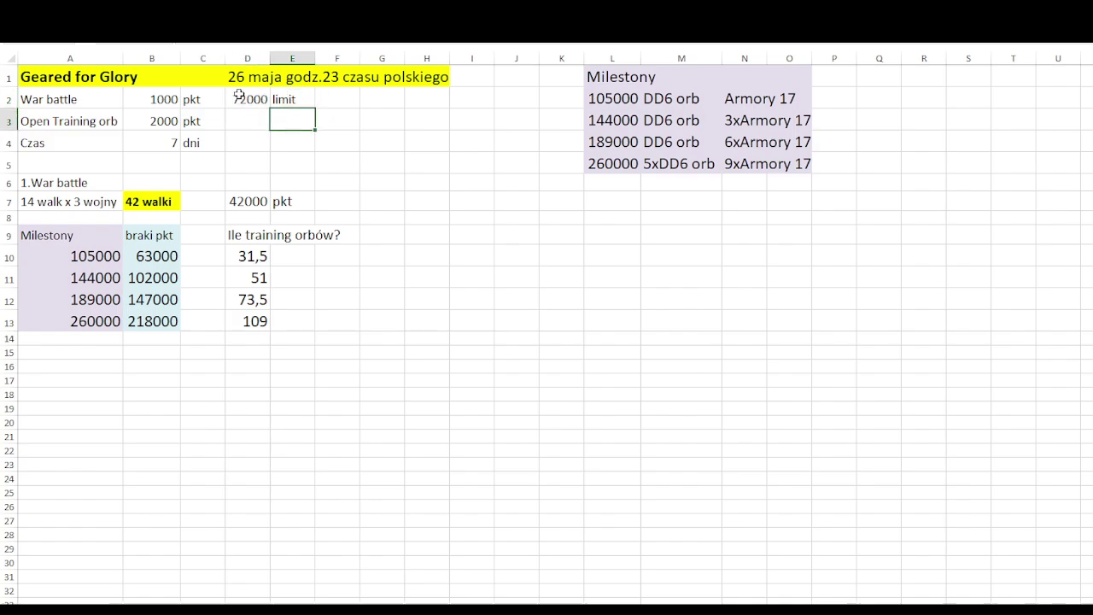
drag(57, 100, 205, 99)
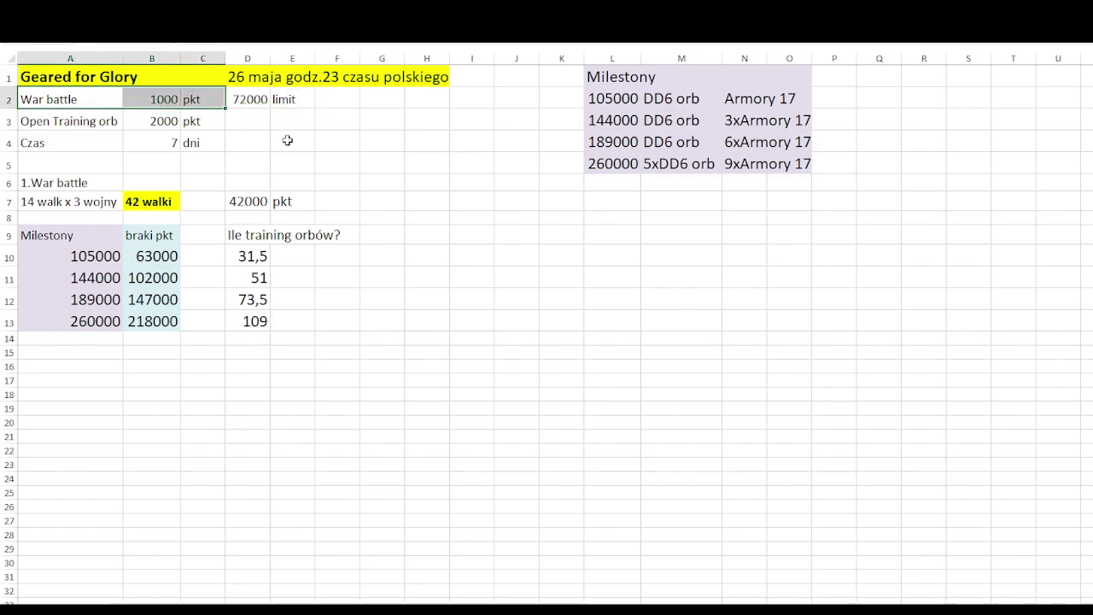
click(288, 140)
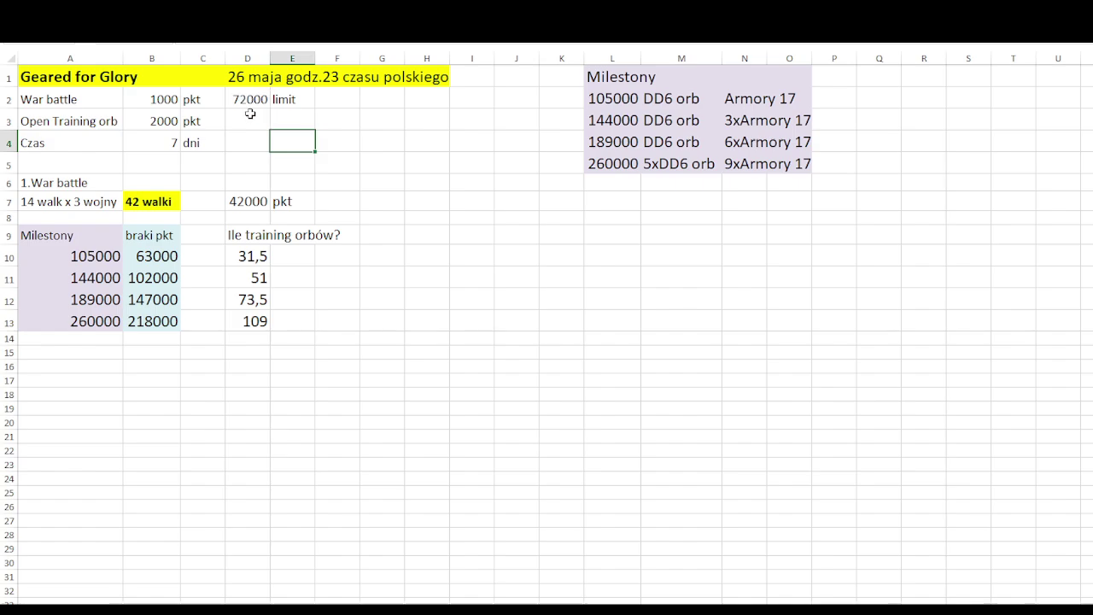
- Compare the War battle points limit with the points calculated for 14 walk x 3 wojny in row 7
drag(252, 99, 277, 99)
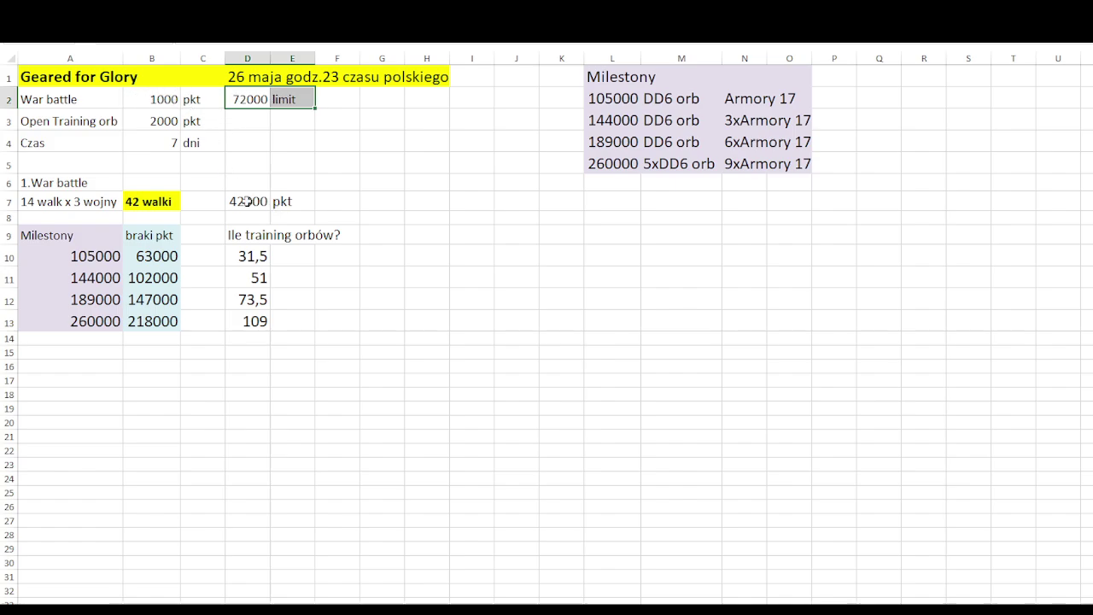
drag(248, 201, 276, 200)
click(362, 170)
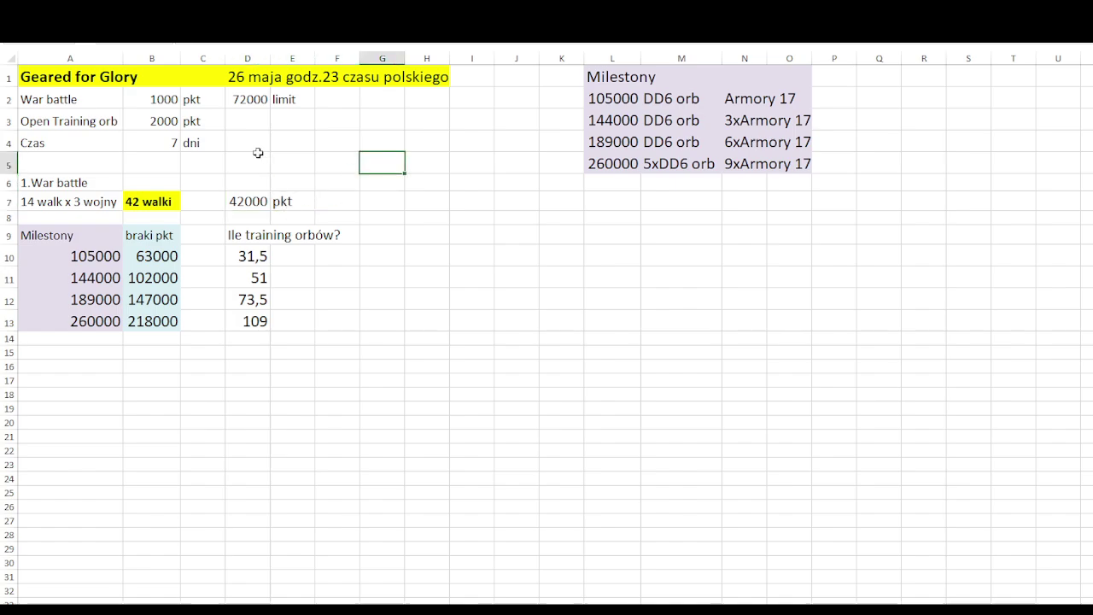
click(239, 99)
click(290, 165)
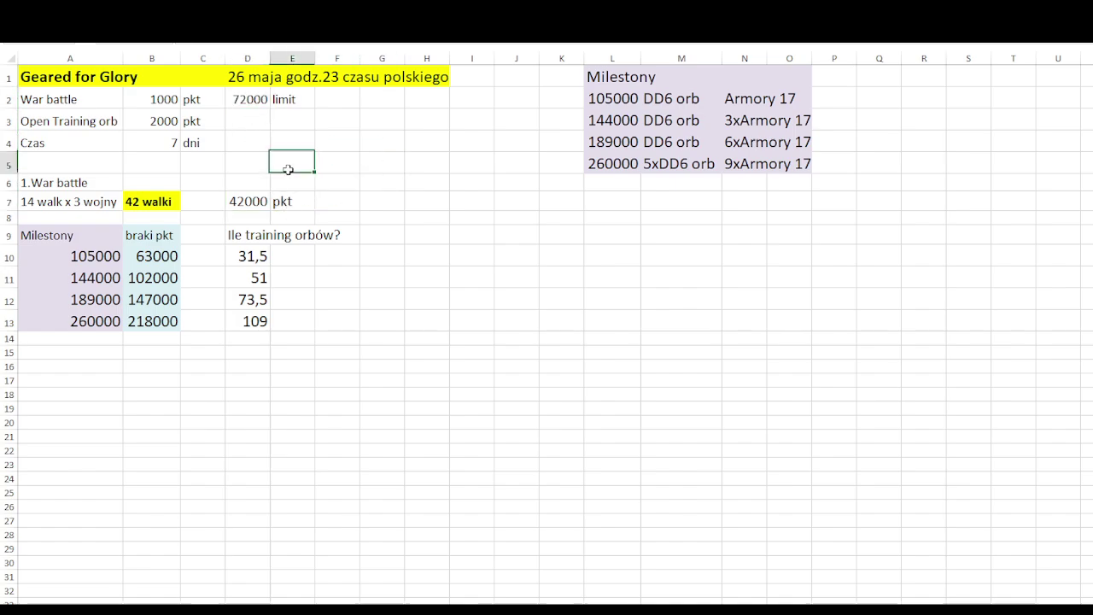
click(406, 234)
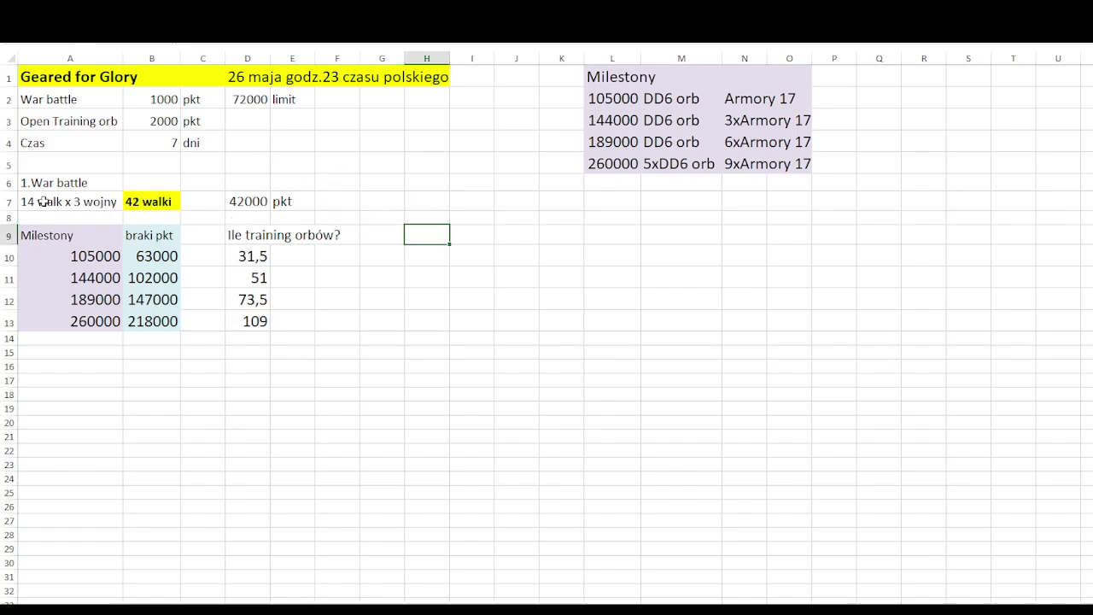
mouse_move(51, 183)
mouse_down()
mouse_move(103, 198)
mouse_move(337, 197)
mouse_up()
click(171, 182)
click(345, 169)
click(436, 170)
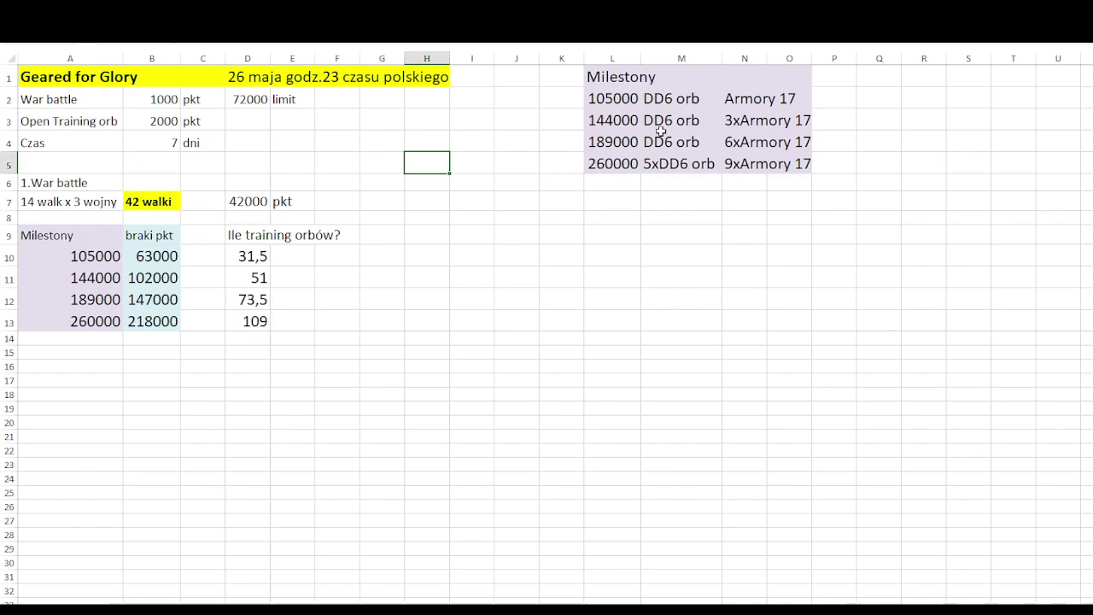
- Examine the missing points for the first two milestones and the DD6 orb rewards of all four milestones
click(93, 256)
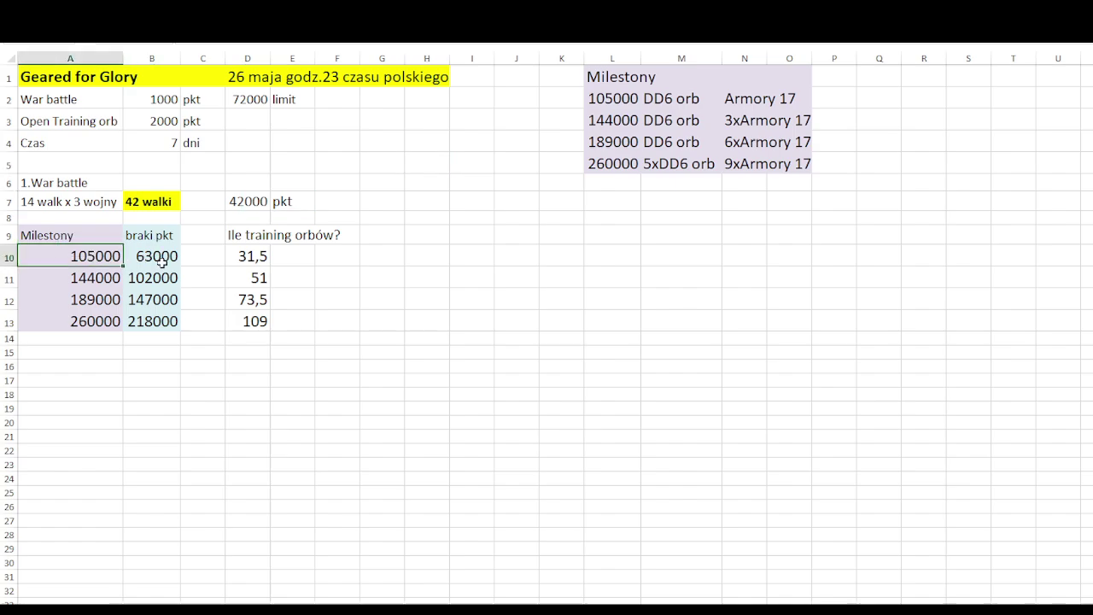
click(160, 256)
click(244, 257)
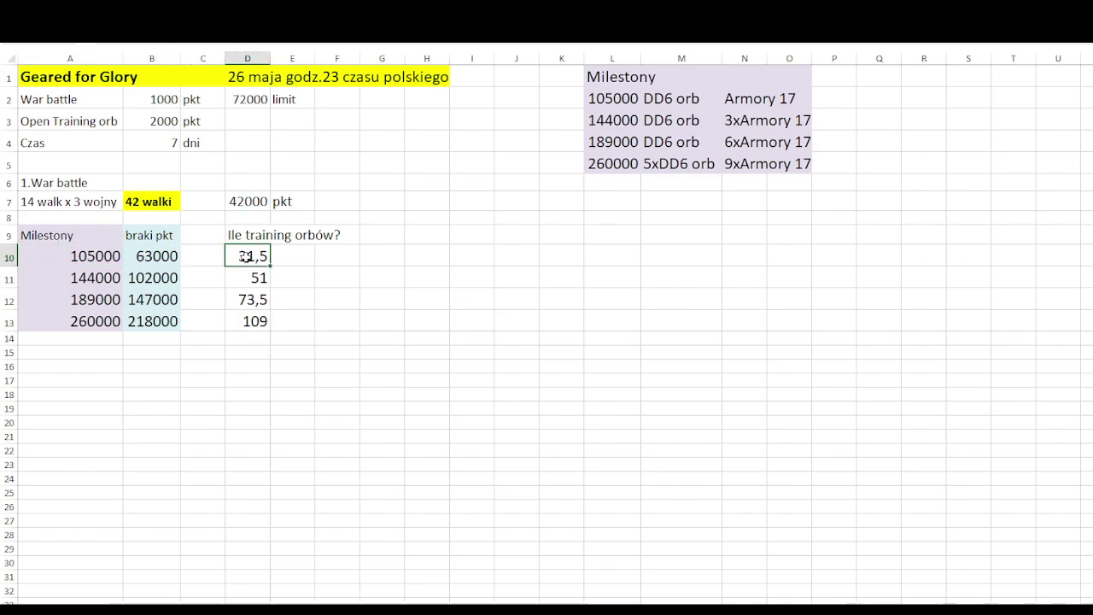
drag(93, 282, 152, 279)
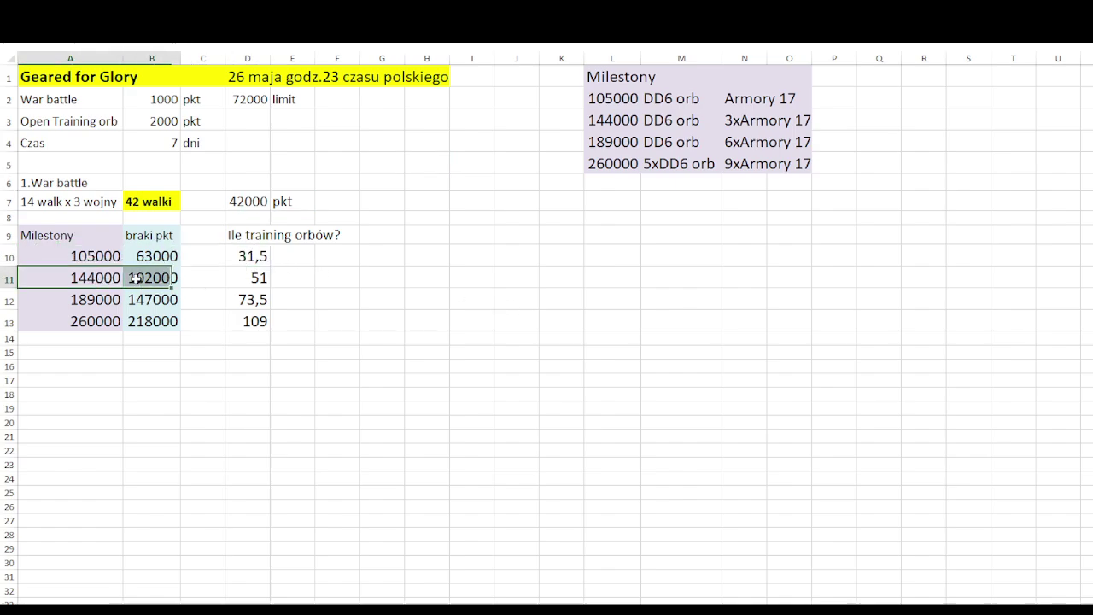
click(675, 97)
click(701, 121)
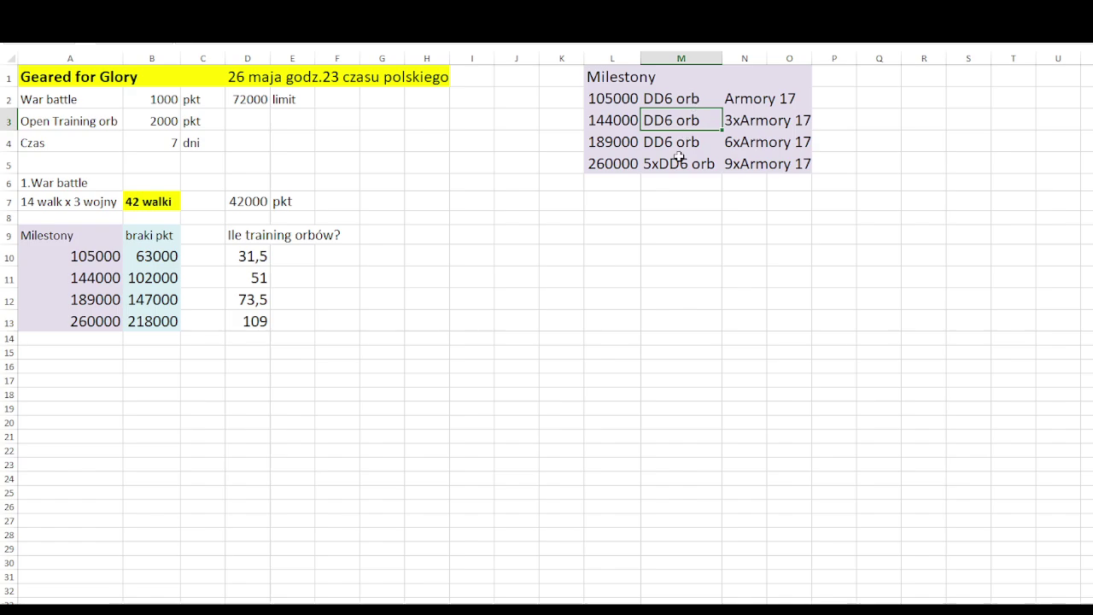
drag(690, 144, 691, 167)
click(561, 235)
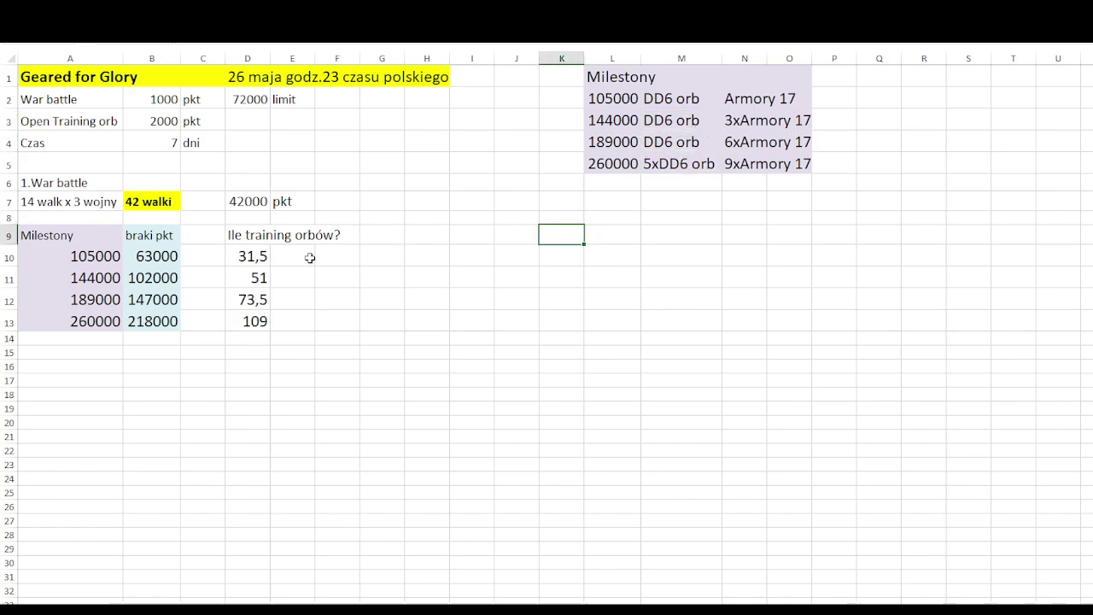
- Check the number of training orbs required for each of the four milestones in D10:D13
click(261, 261)
click(267, 275)
click(259, 300)
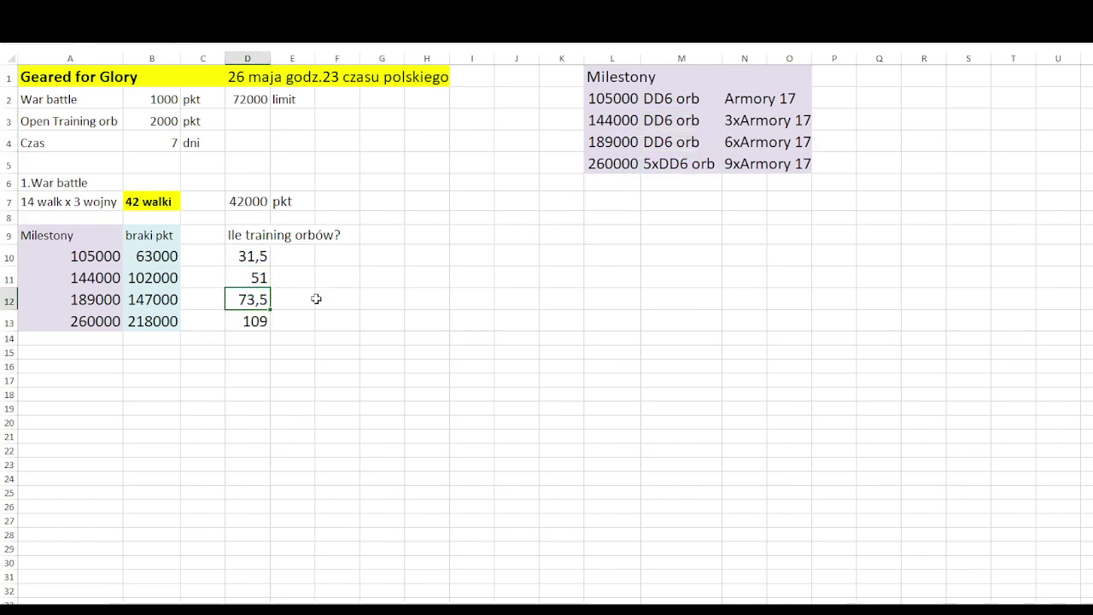
click(261, 321)
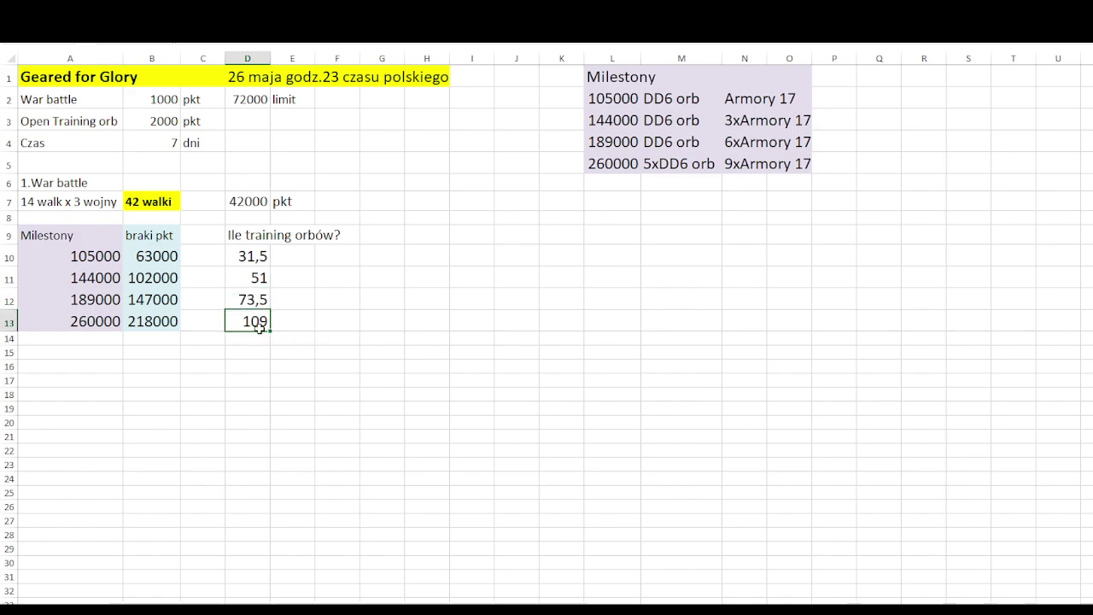
click(318, 321)
click(248, 322)
drag(286, 323, 290, 337)
- Examine the rewards of the 260000 milestone and revisit the 14 walk x 3 wojny row
drag(565, 163, 803, 163)
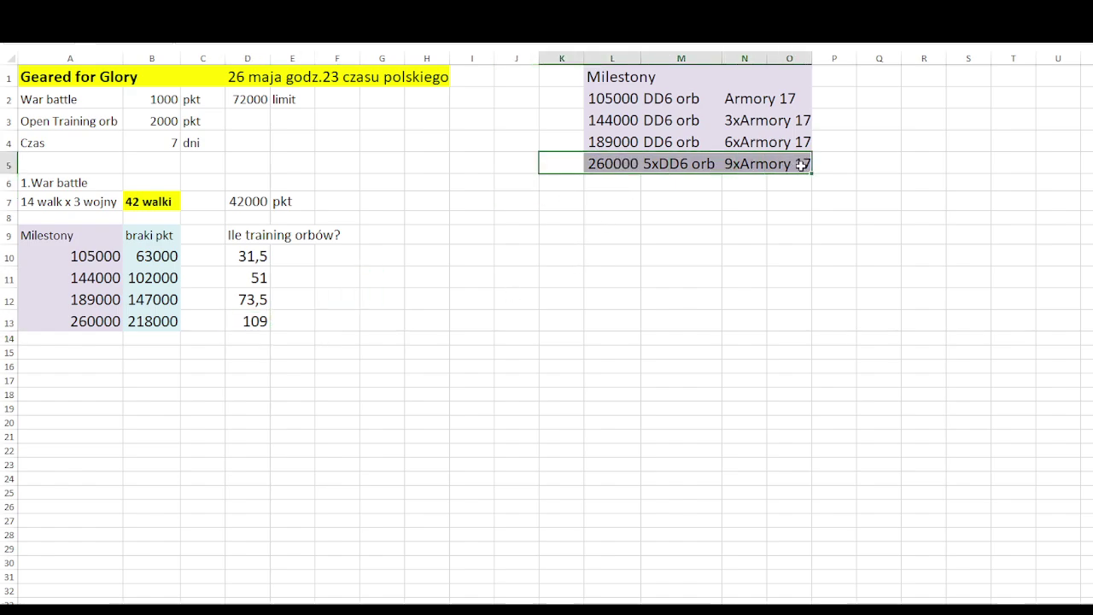
drag(613, 201, 790, 202)
click(744, 254)
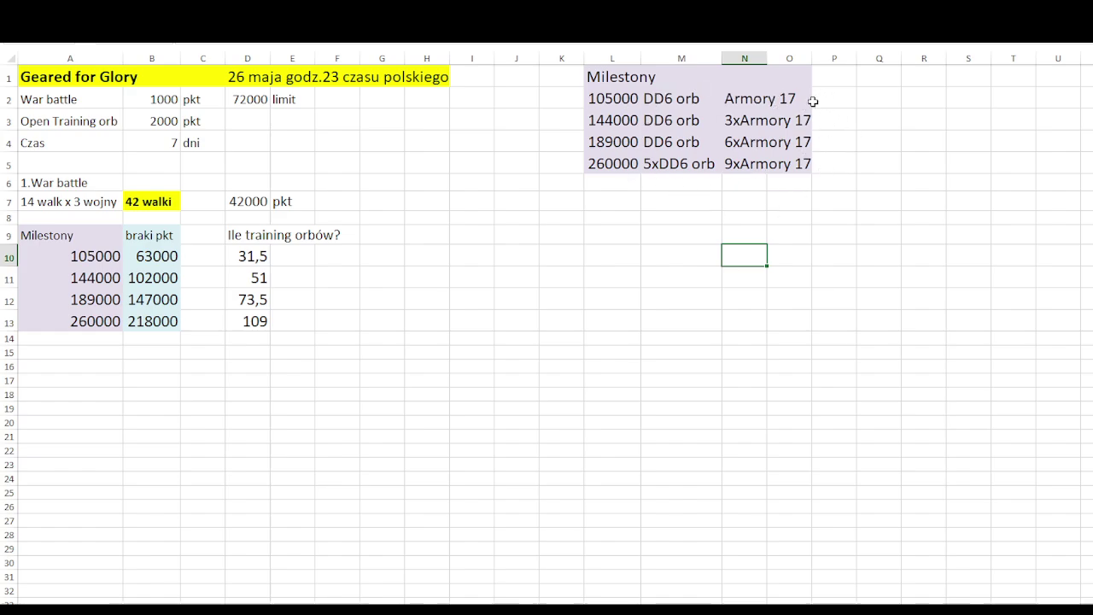
click(491, 104)
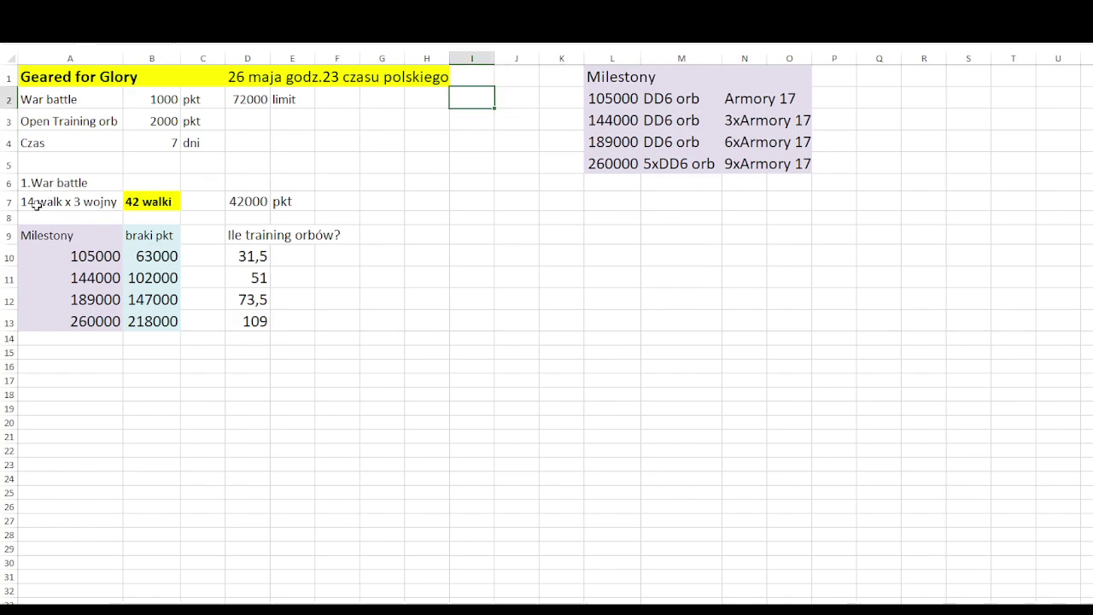
mouse_move(36, 204)
mouse_down()
mouse_move(286, 215)
mouse_move(290, 203)
mouse_move(41, 203)
mouse_up()
click(357, 203)
click(357, 254)
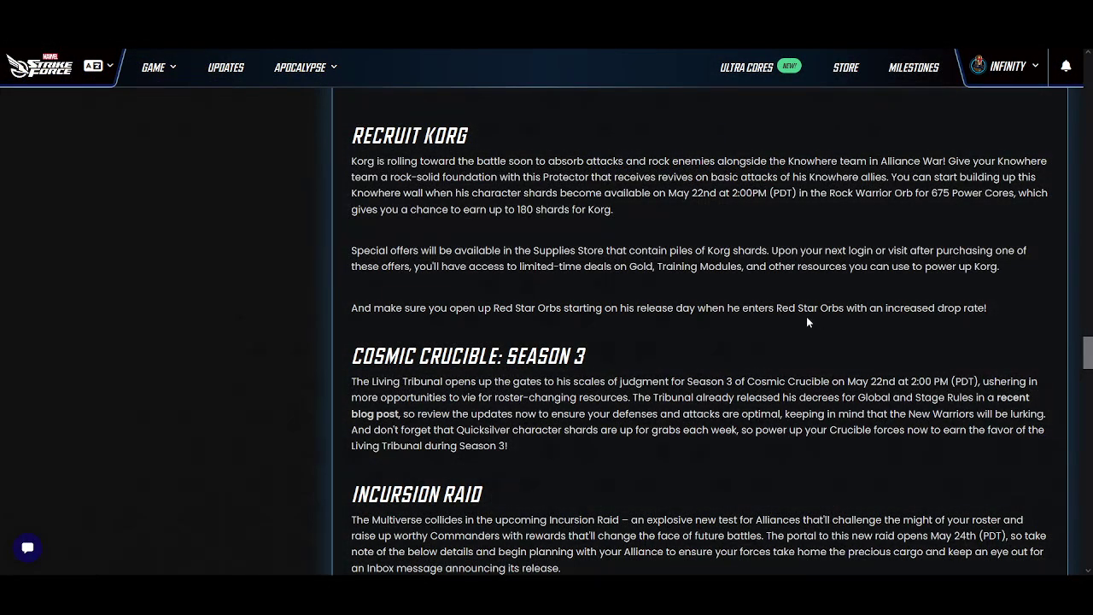
- Switch to the Marvel Strike Force blog post and examine the Incursion Raid section and its raid lane map
scroll(807, 322, down, 20)
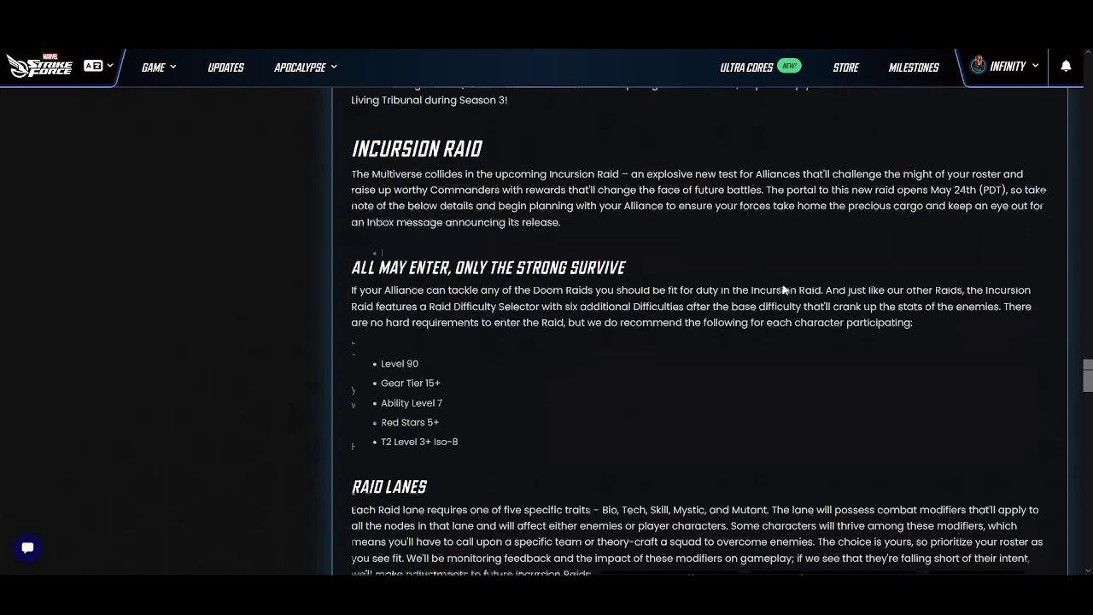
scroll(723, 357, down, 6)
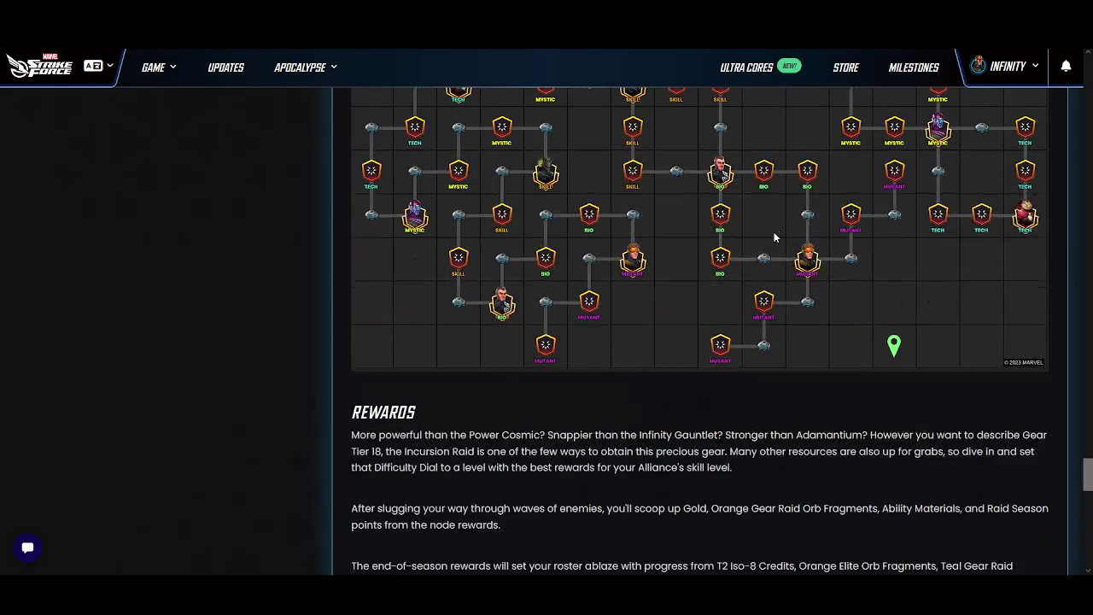
scroll(776, 256, up, 7)
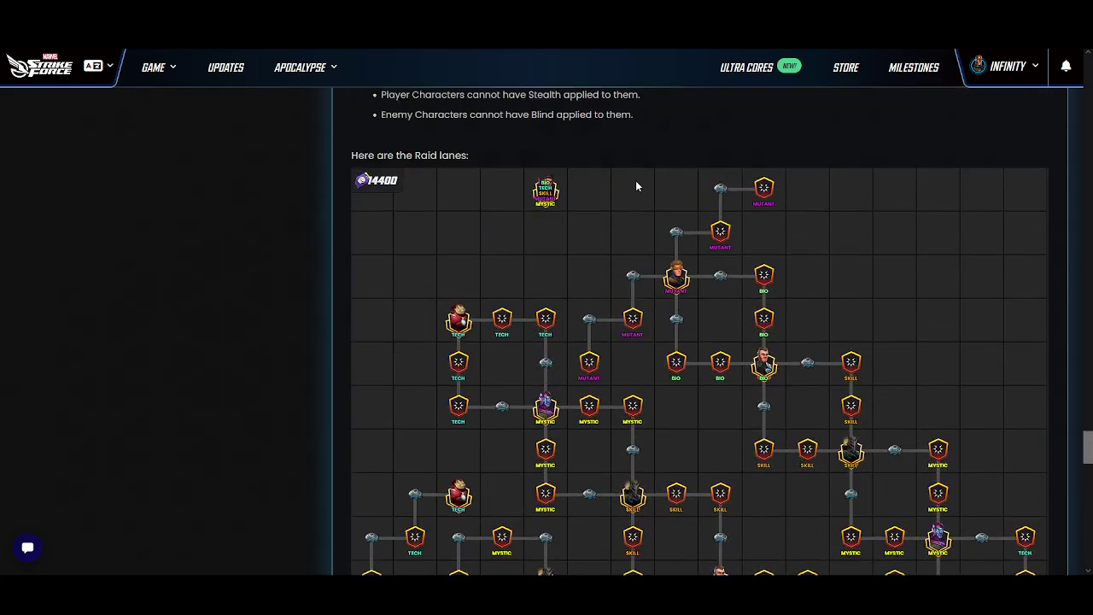
scroll(682, 195, down, 4)
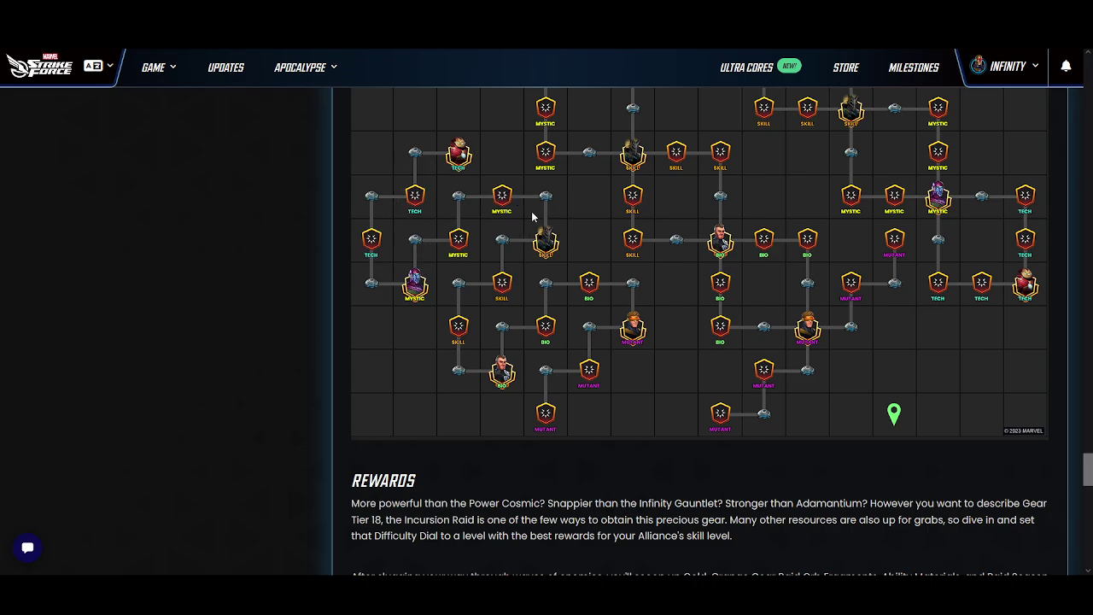
scroll(693, 383, up, 1)
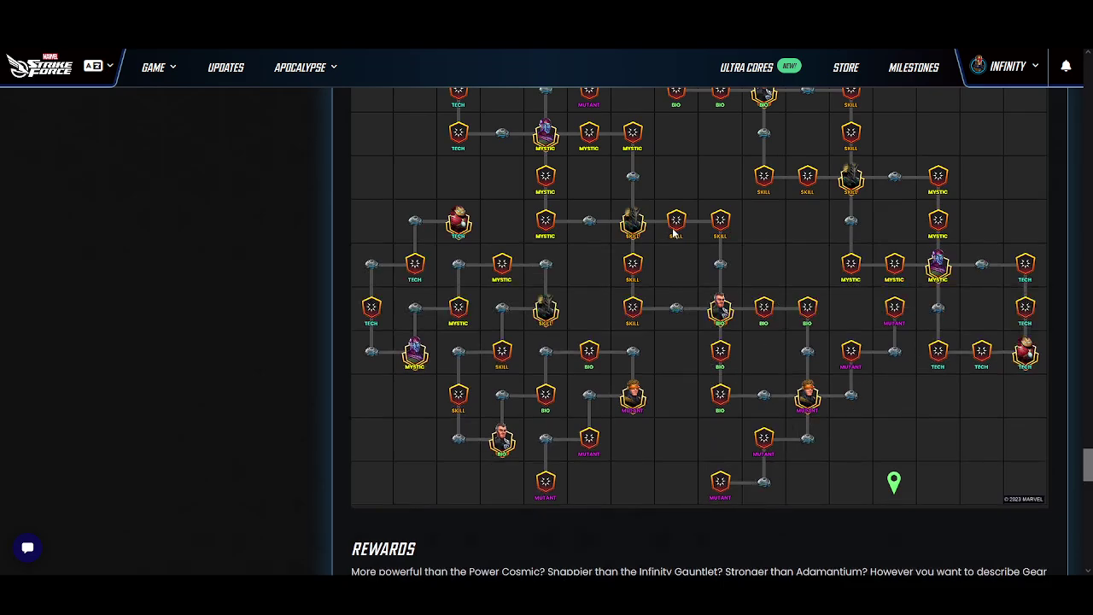
scroll(1023, 442, up, 1)
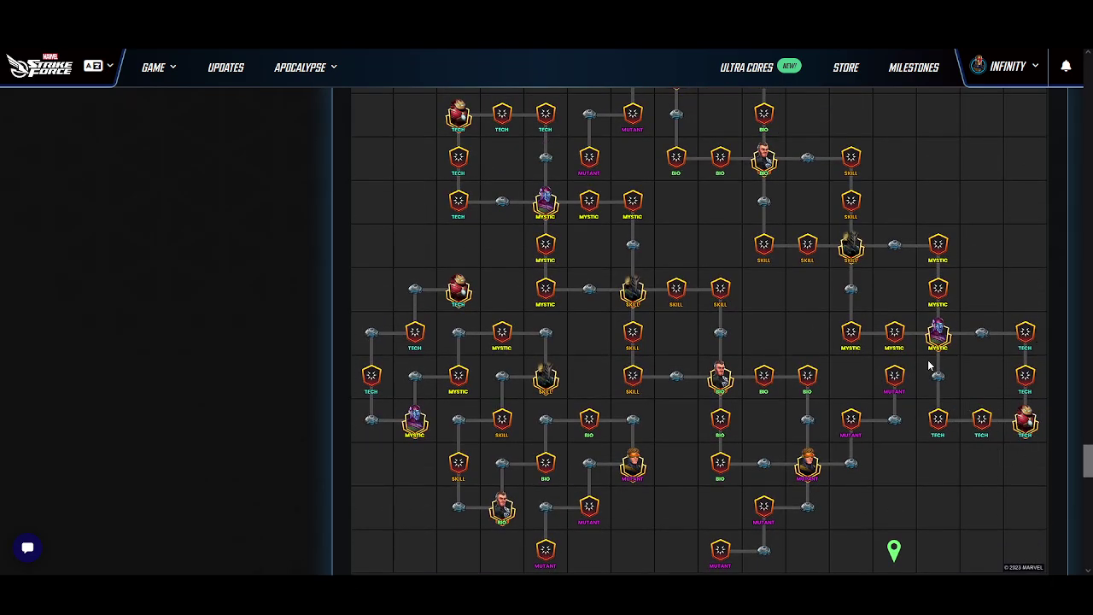
scroll(960, 360, up, 2)
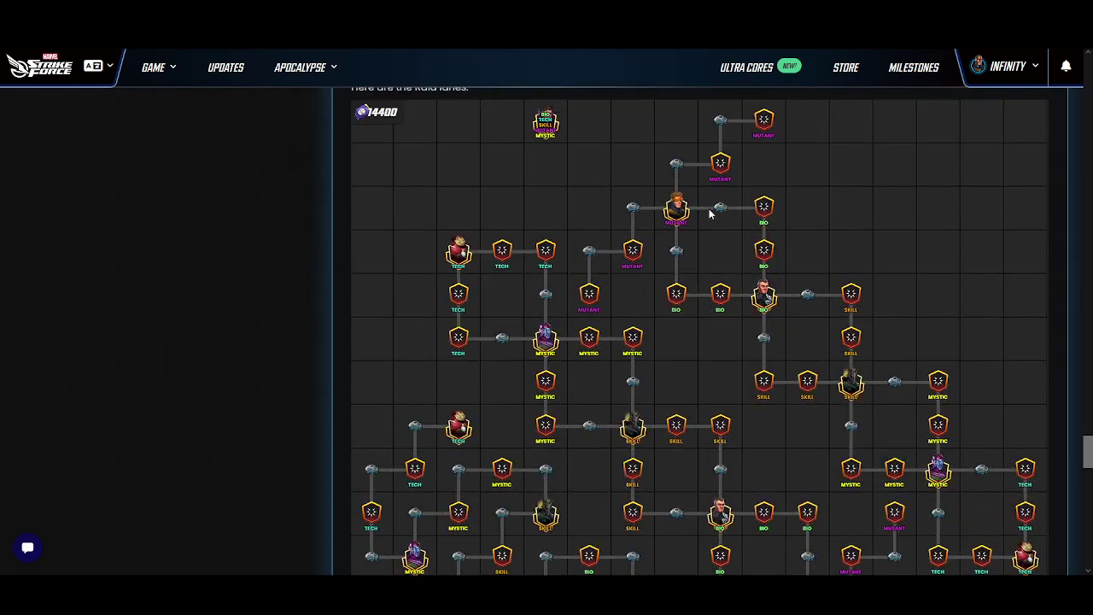
scroll(676, 299, down, 2)
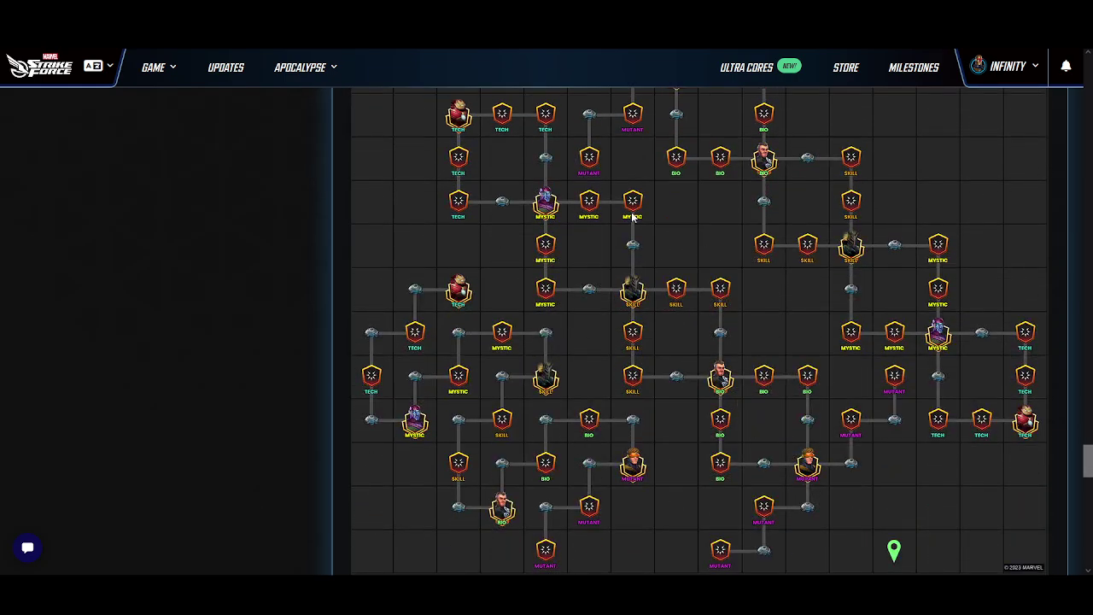
scroll(708, 350, up, 4)
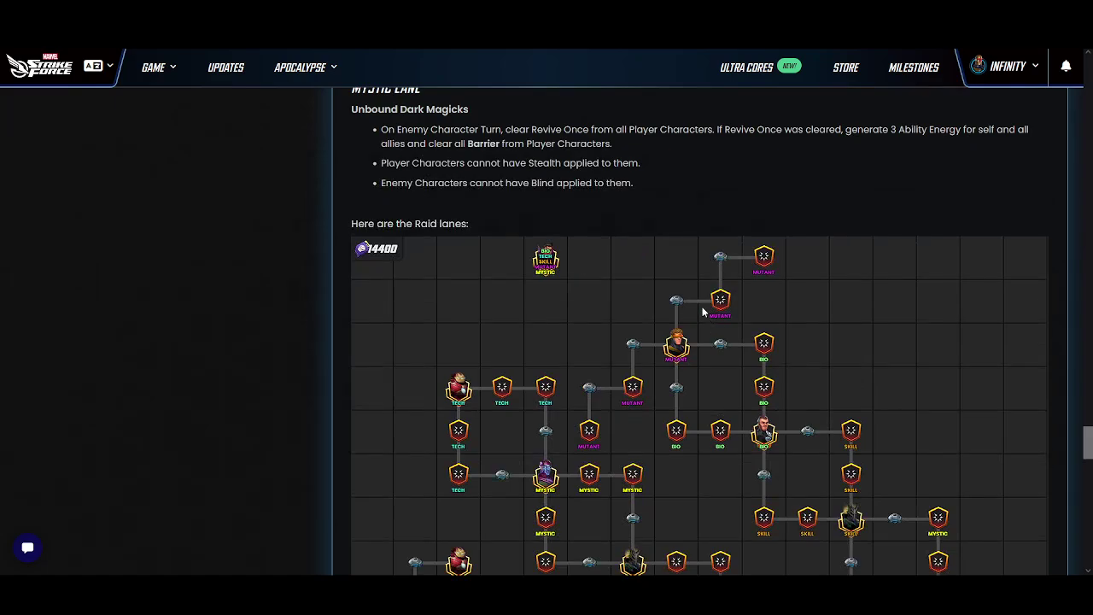
scroll(605, 330, up, 1)
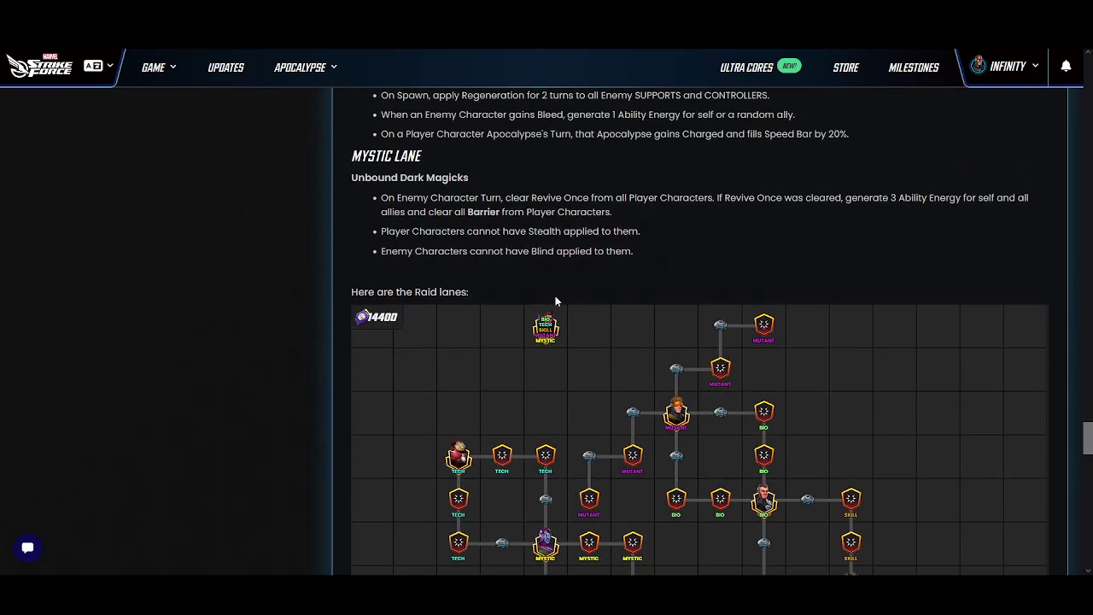
- Read the Incursion Raid combat modifiers for the Bio, Tech, Skill, Mutant and Mystic lanes
scroll(610, 350, up, 6)
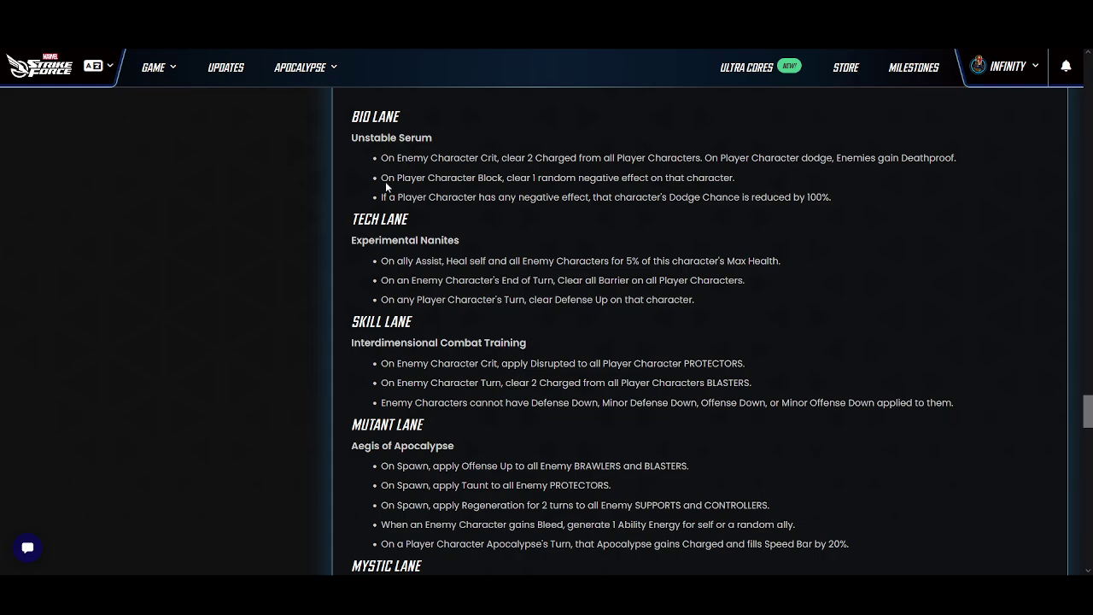
scroll(401, 209, down, 1)
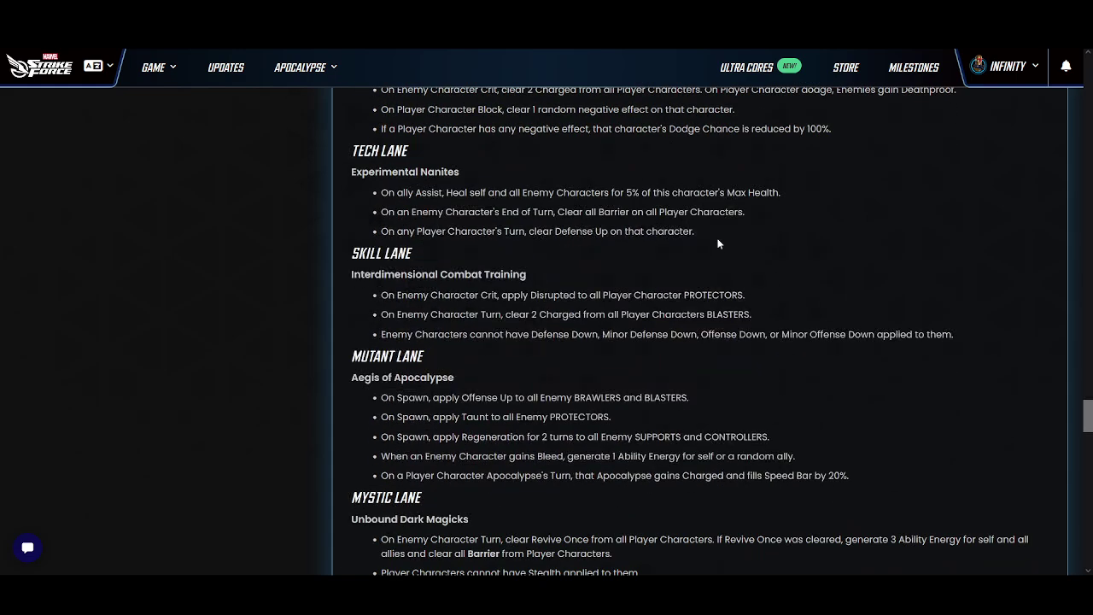
scroll(524, 214, down, 3)
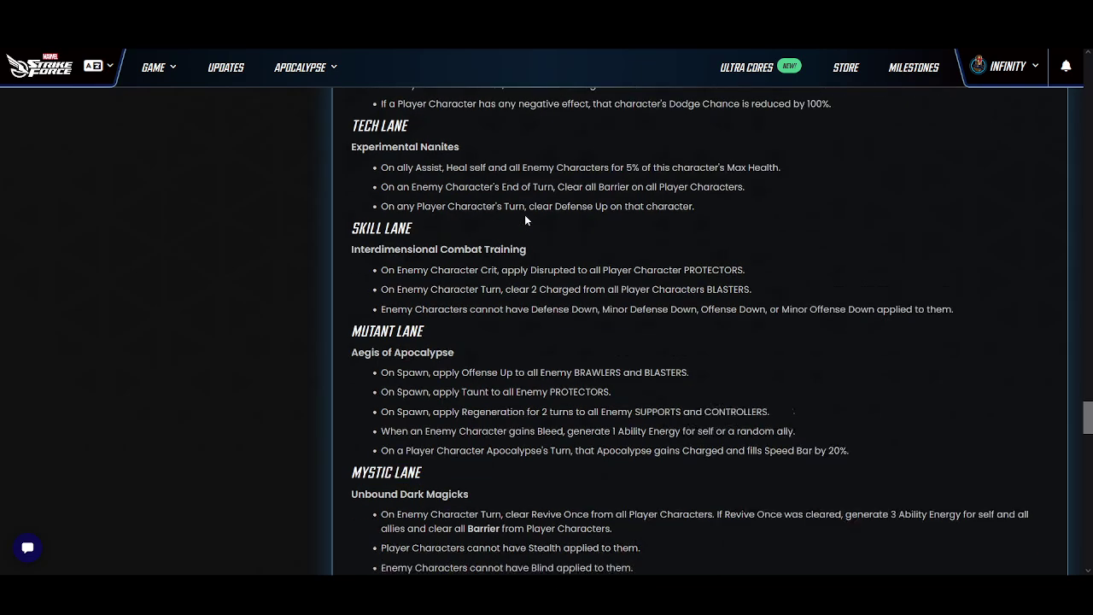
- Review the Mystic lane modifiers and the raid lane map, and recheck the combat modifiers from the Bio lane onward
scroll(533, 288, down, 1)
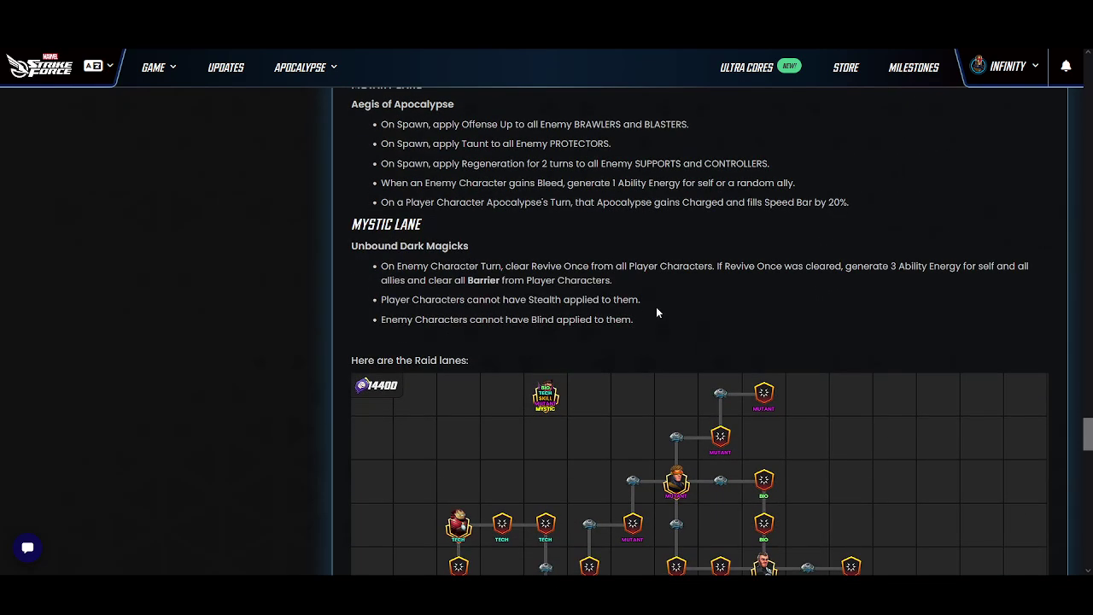
scroll(604, 273, down, 8)
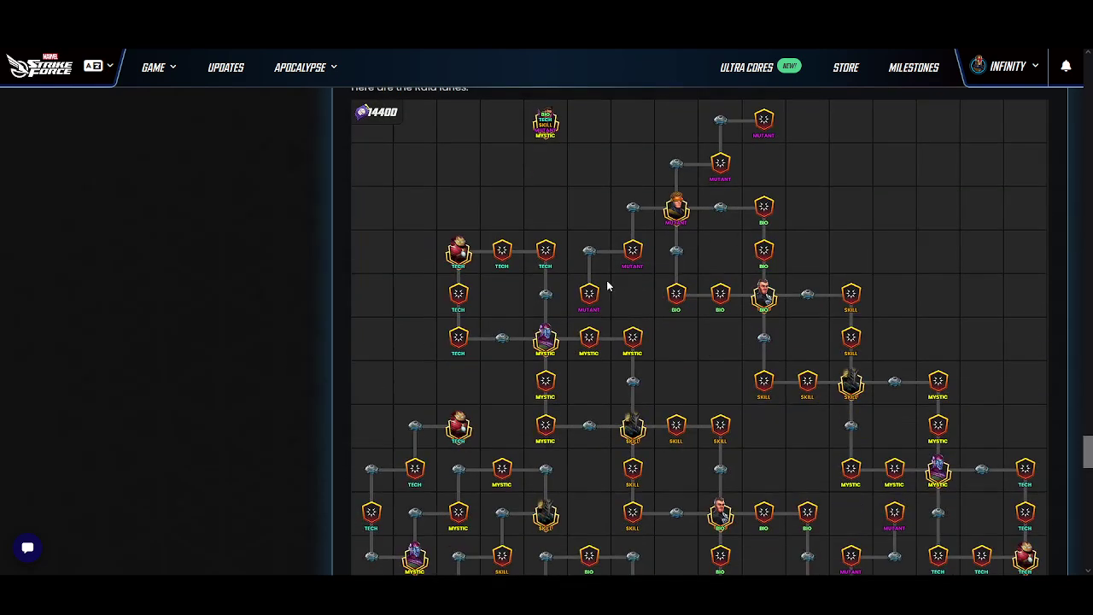
scroll(697, 342, up, 12)
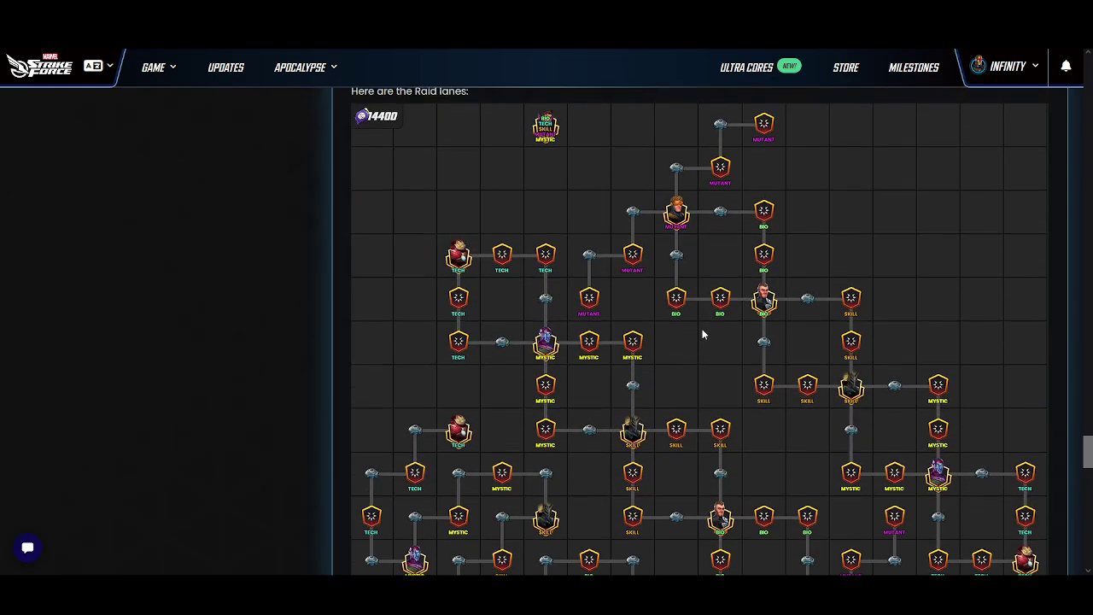
scroll(697, 319, up, 3)
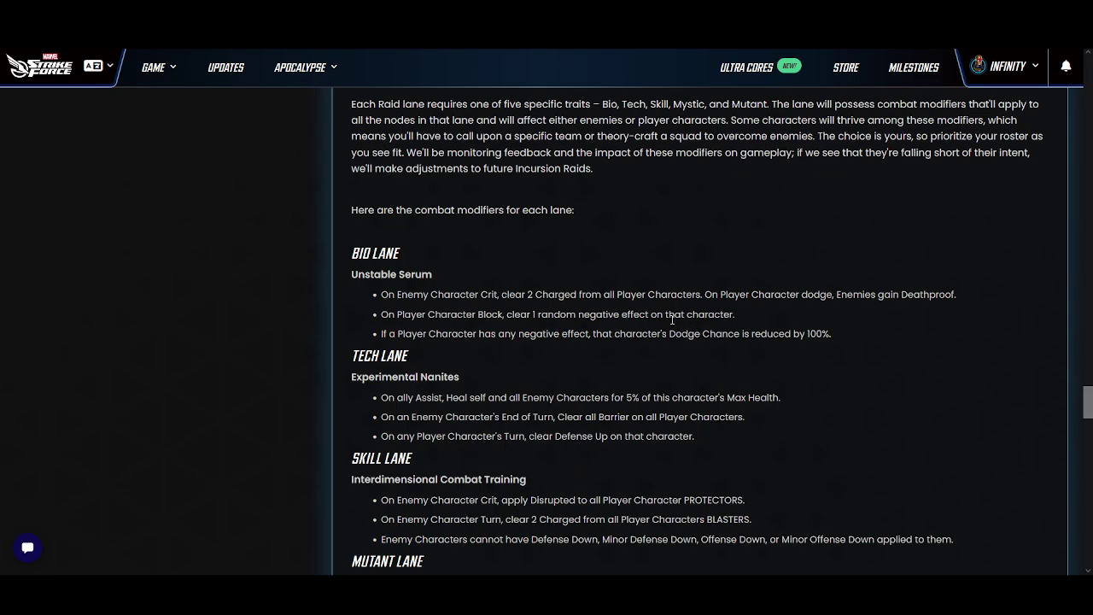
scroll(674, 320, down, 2)
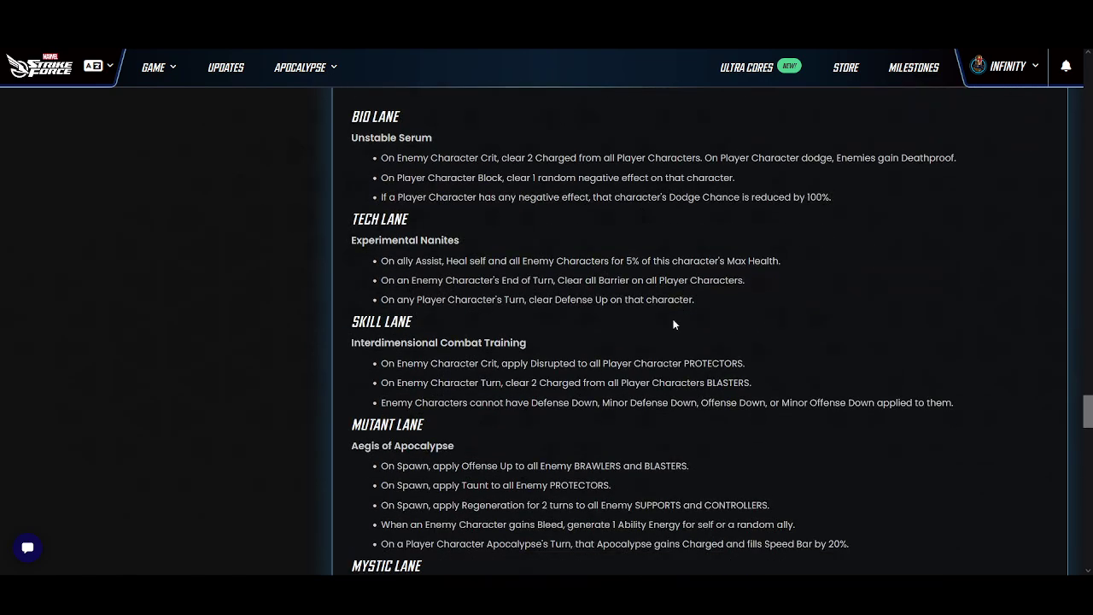
scroll(673, 324, down, 7)
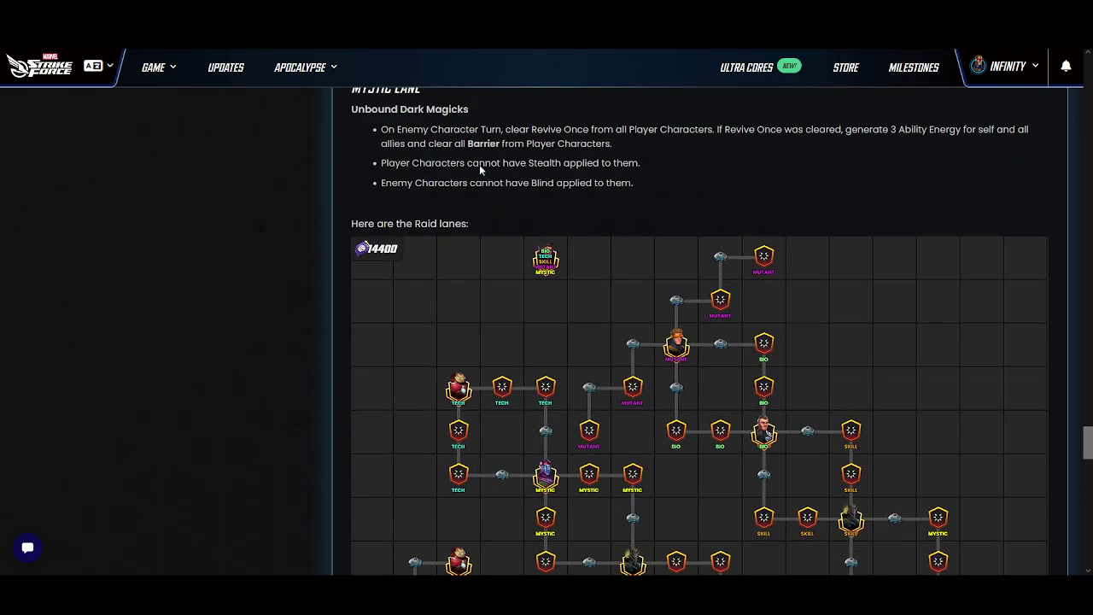
- Examine the full Incursion Raid lane map down to its starting nodes and the Rewards section beneath it
scroll(634, 251, down, 4)
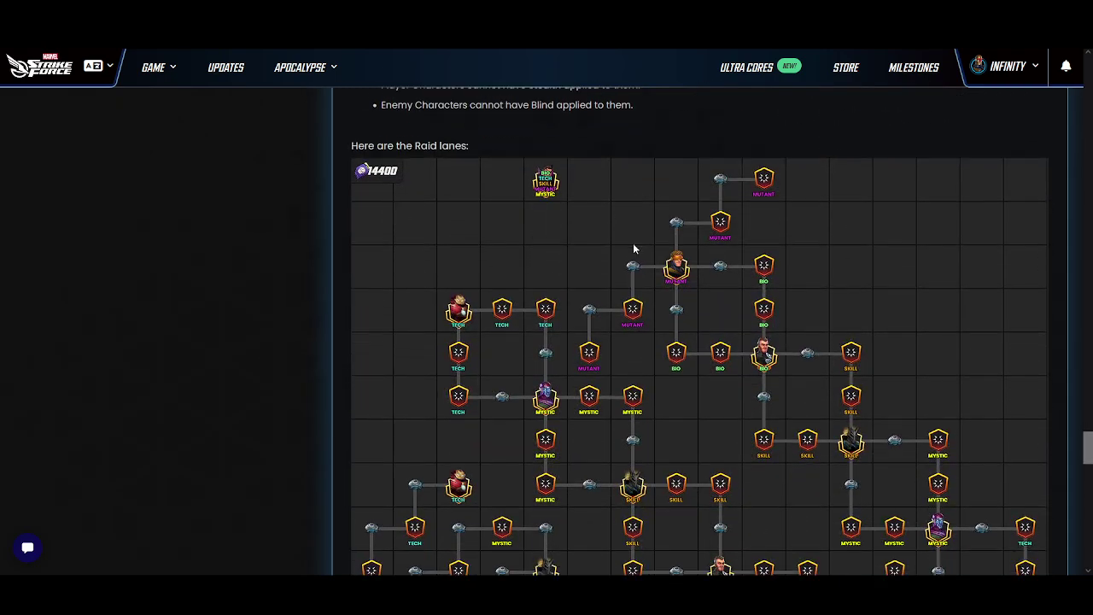
scroll(660, 295, down, 5)
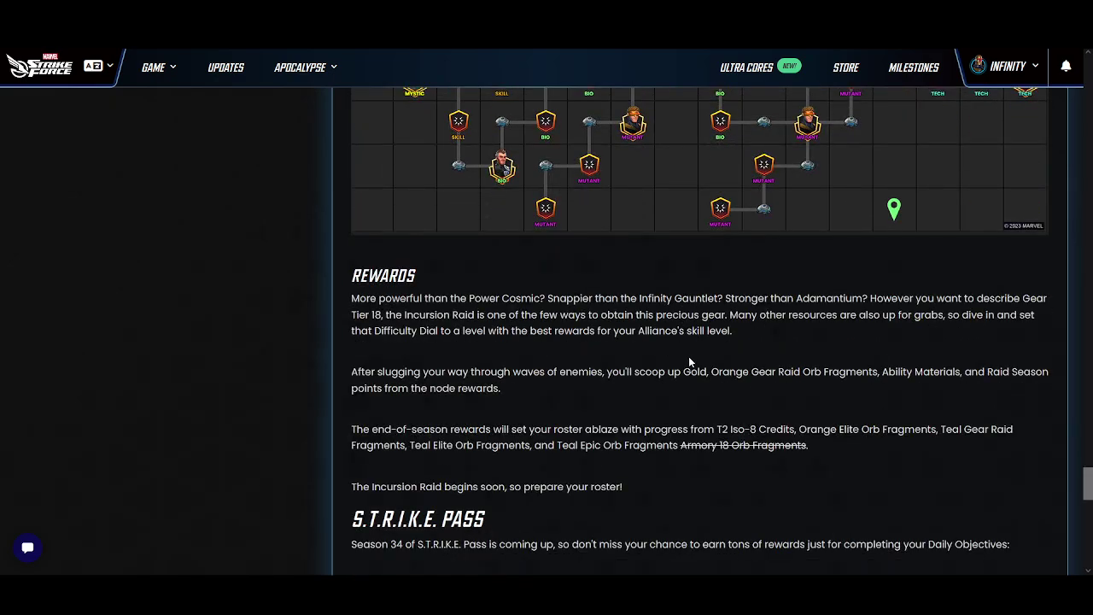
scroll(688, 356, down, 1)
scroll(689, 343, up, 4)
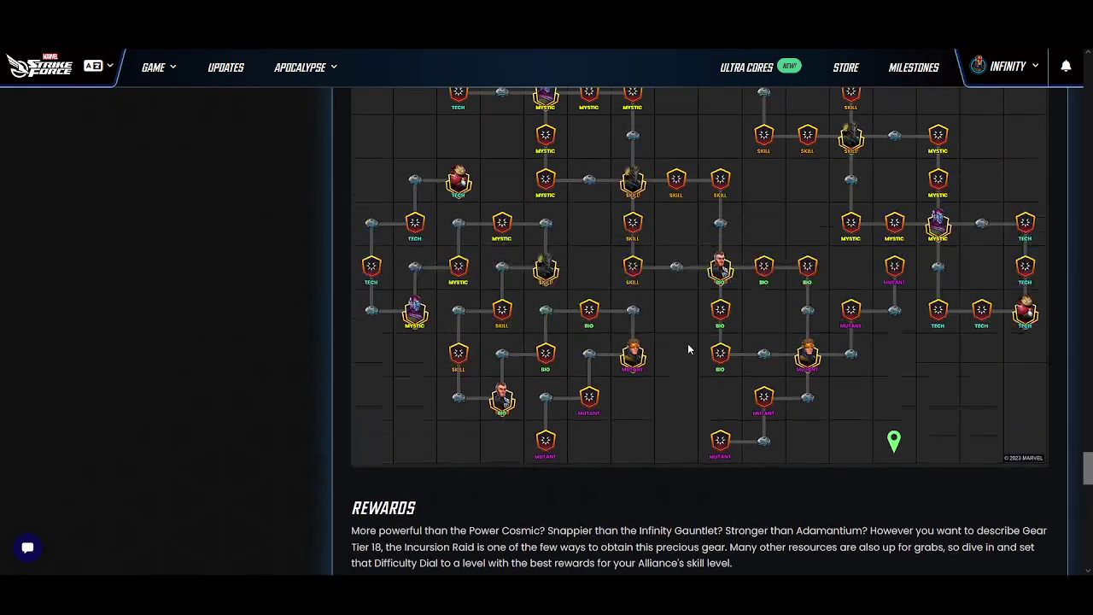
scroll(688, 345, up, 2)
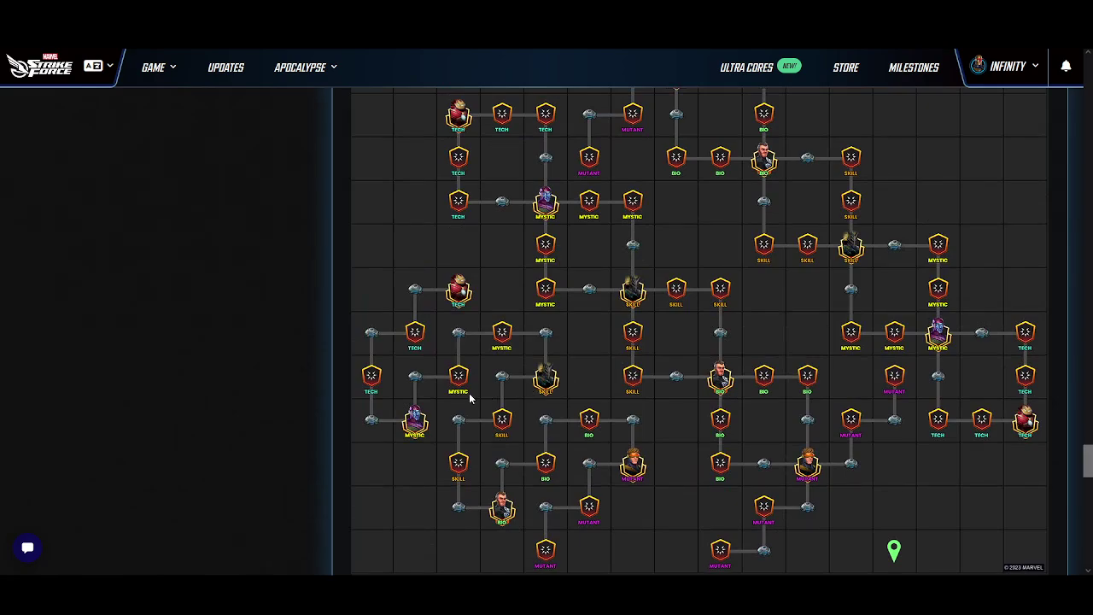